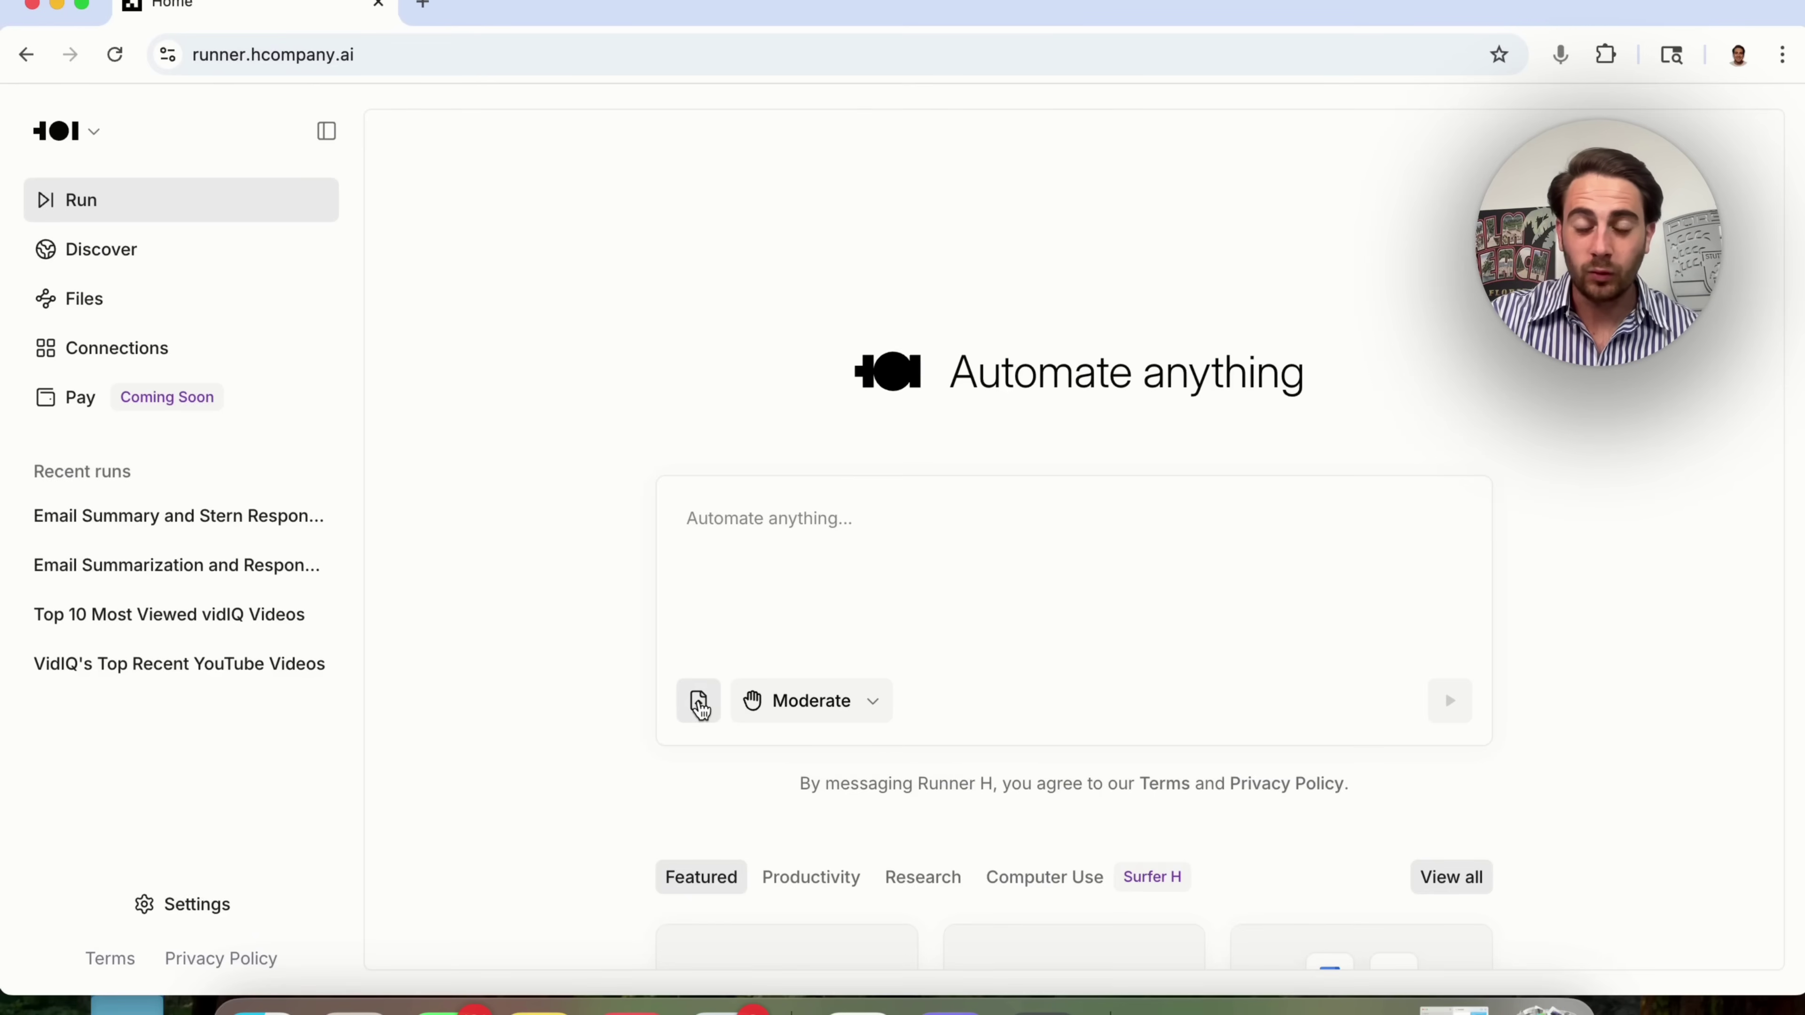
# Step: Browse the Downloads folder for files that can be attached to the run, without attaching any
pyautogui.click(700, 706)
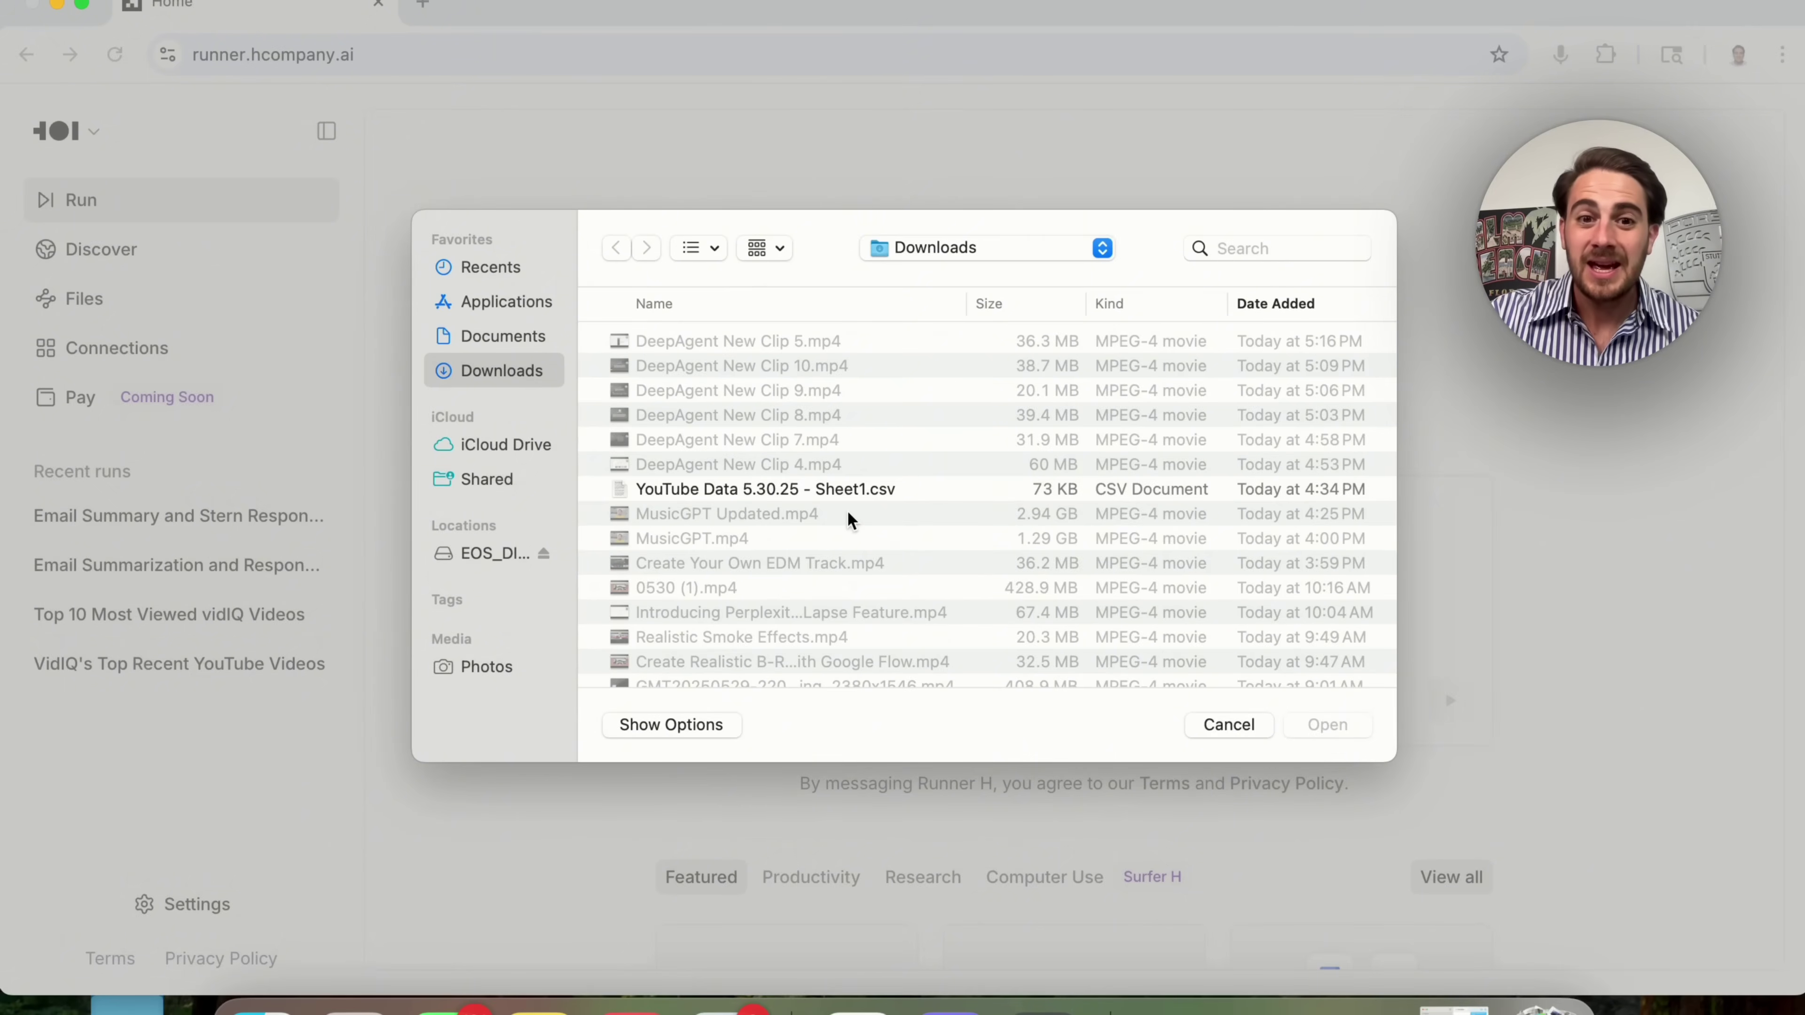
pyautogui.scroll(-5, 851, 519)
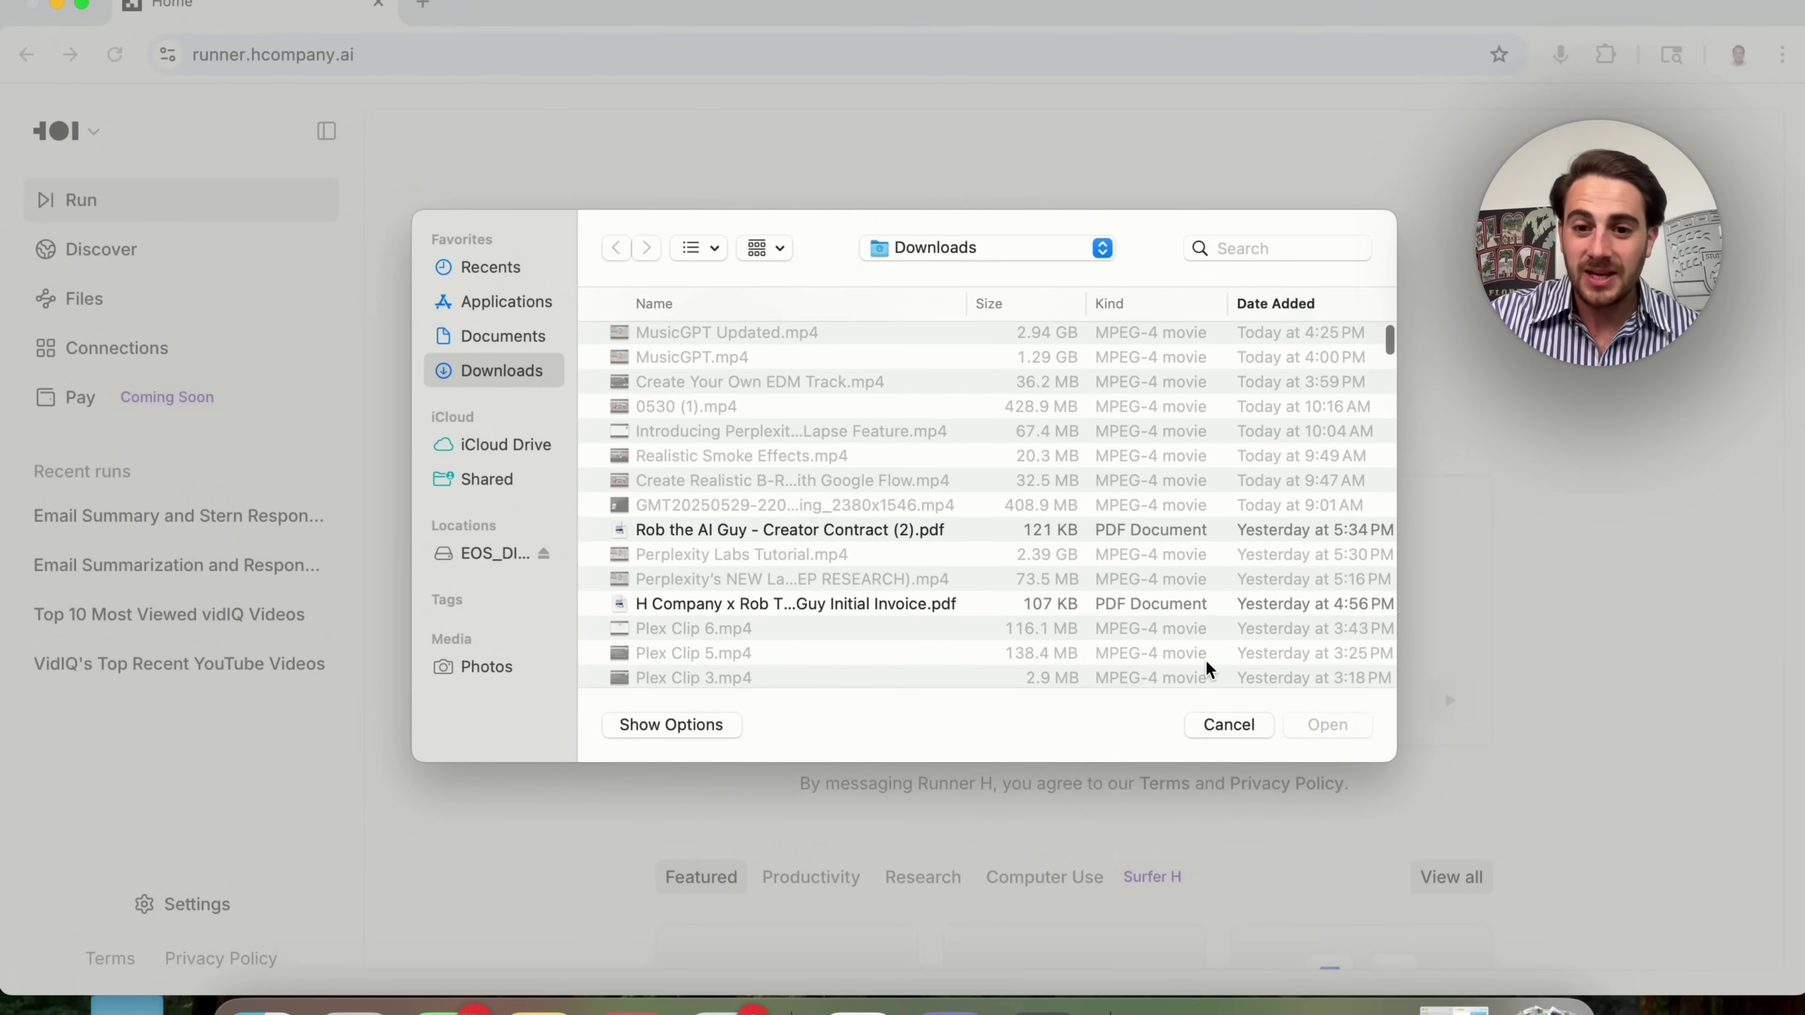
pyautogui.click(1229, 725)
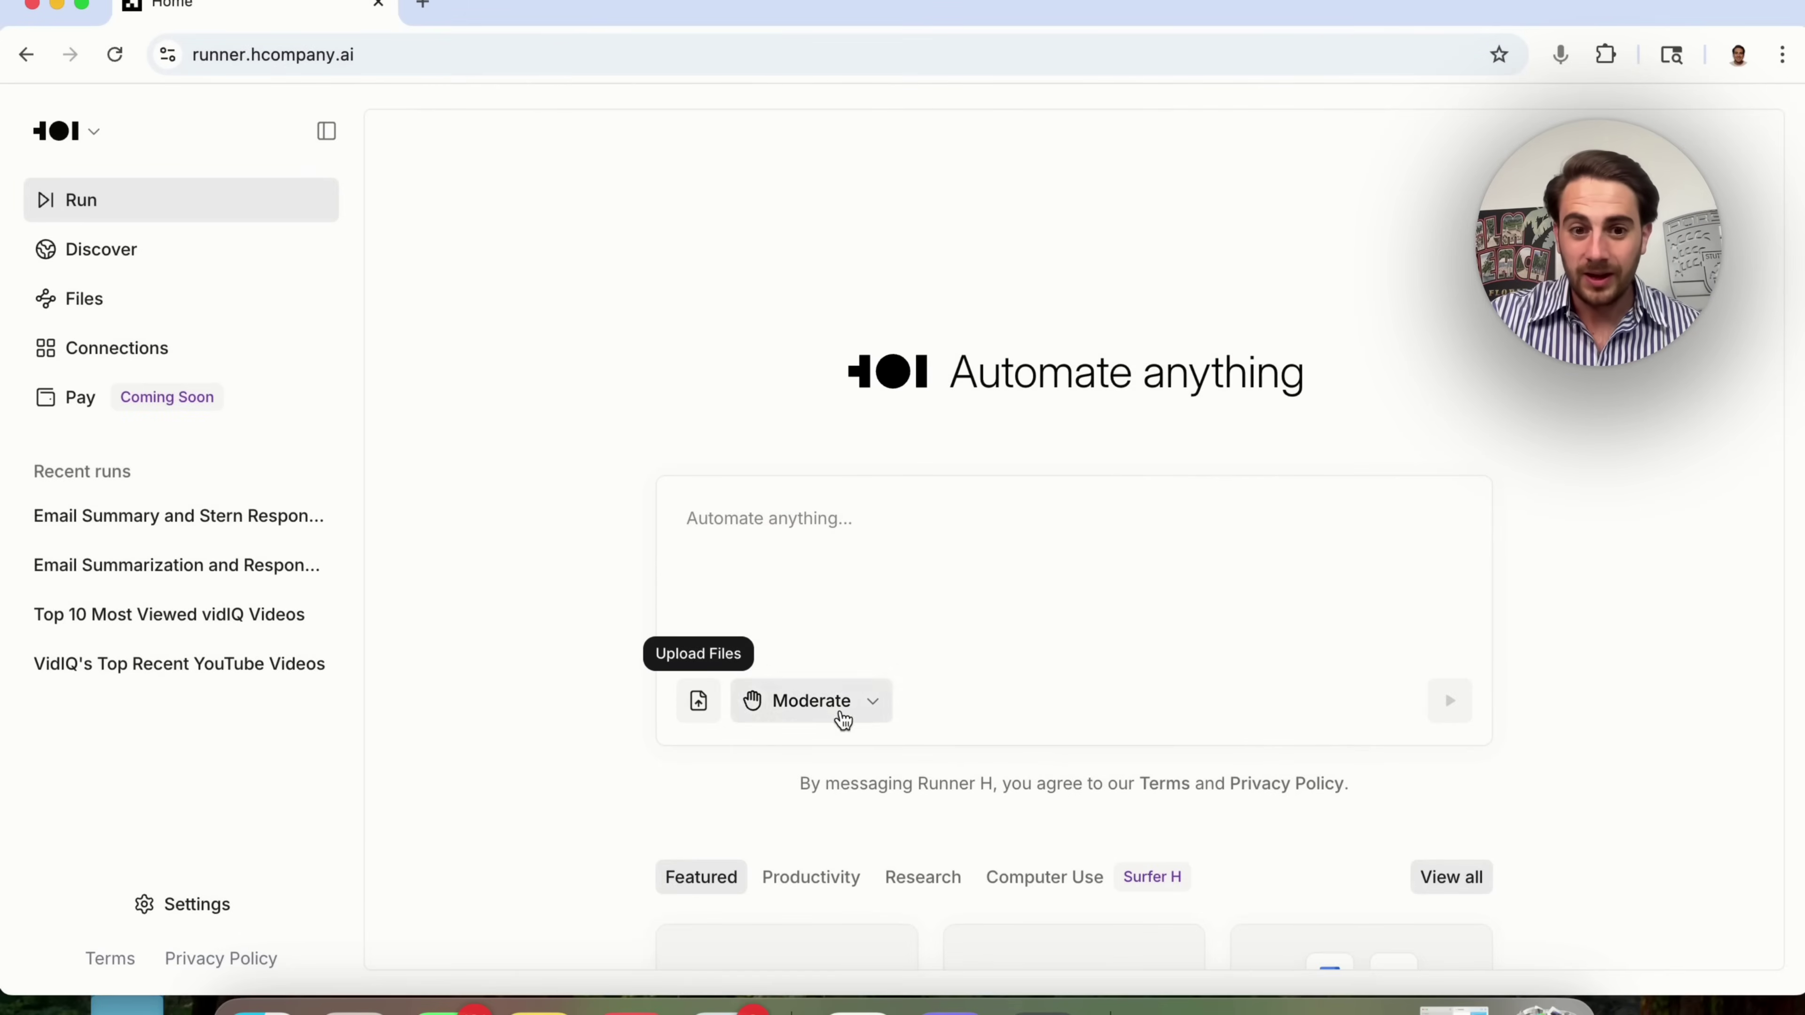
# Step: Set the run's human-in-the-loop involvement level to Fully automated
pyautogui.click(838, 715)
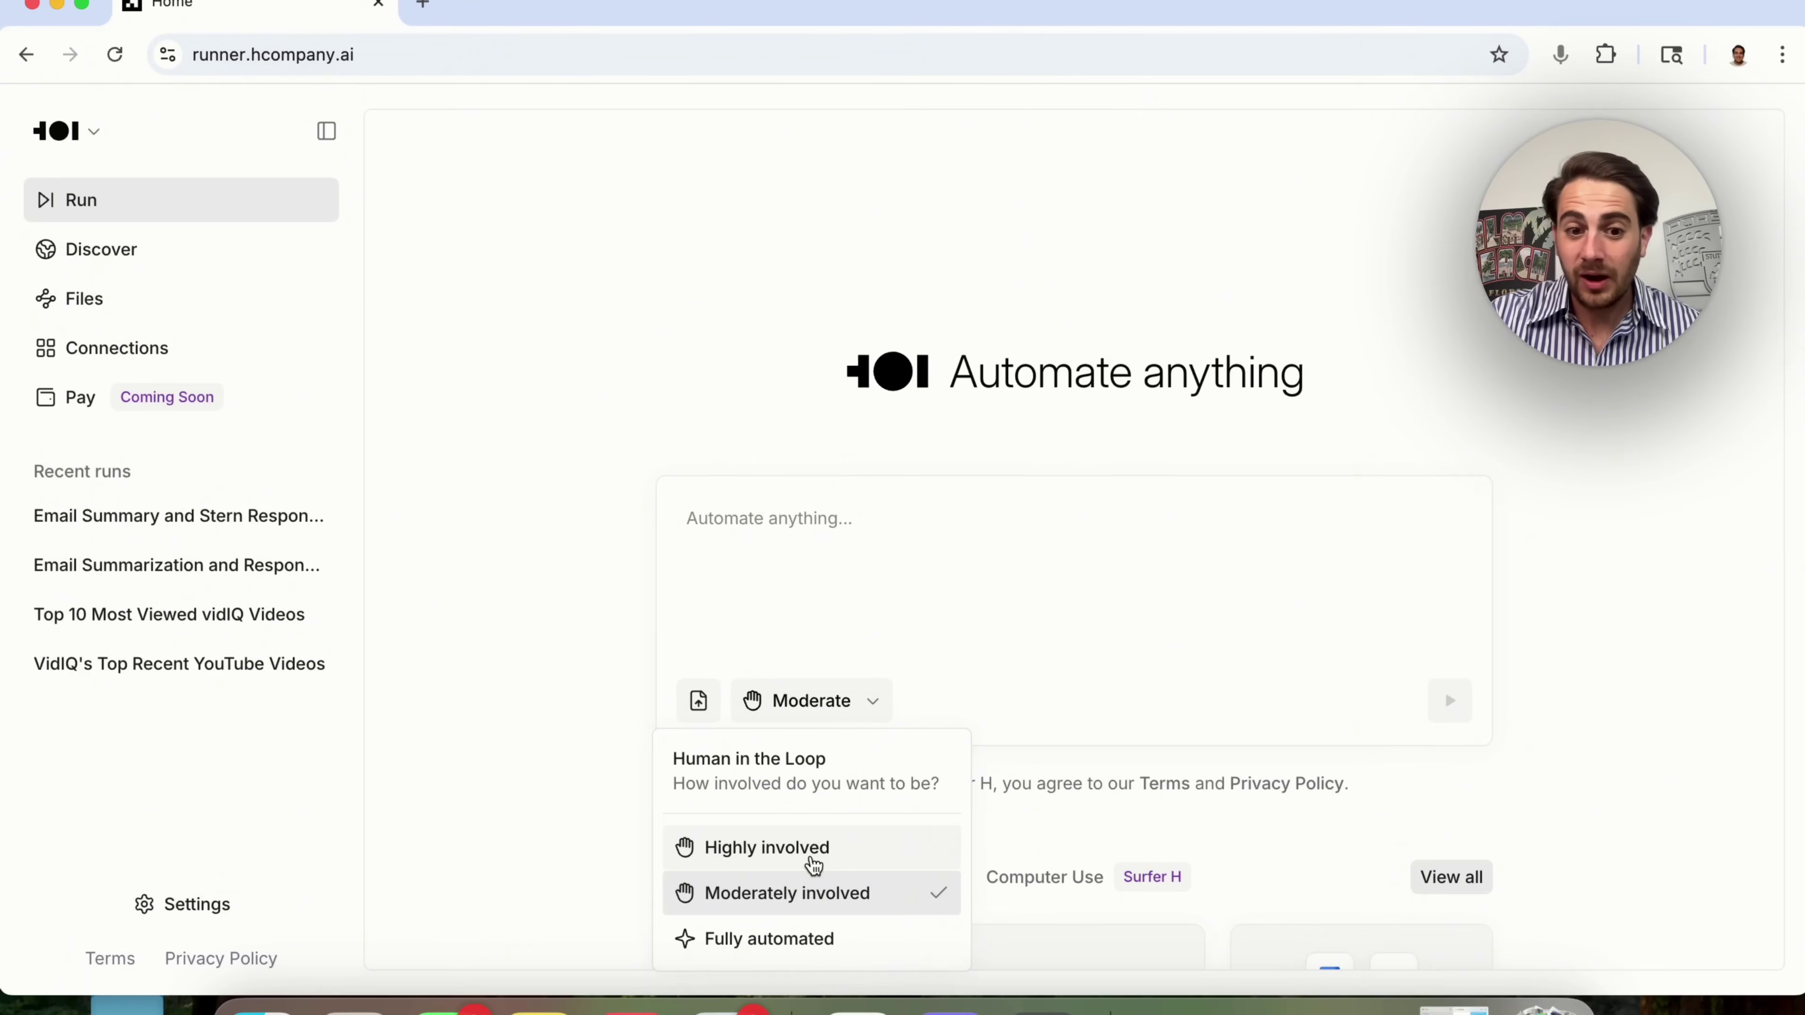
pyautogui.click(789, 938)
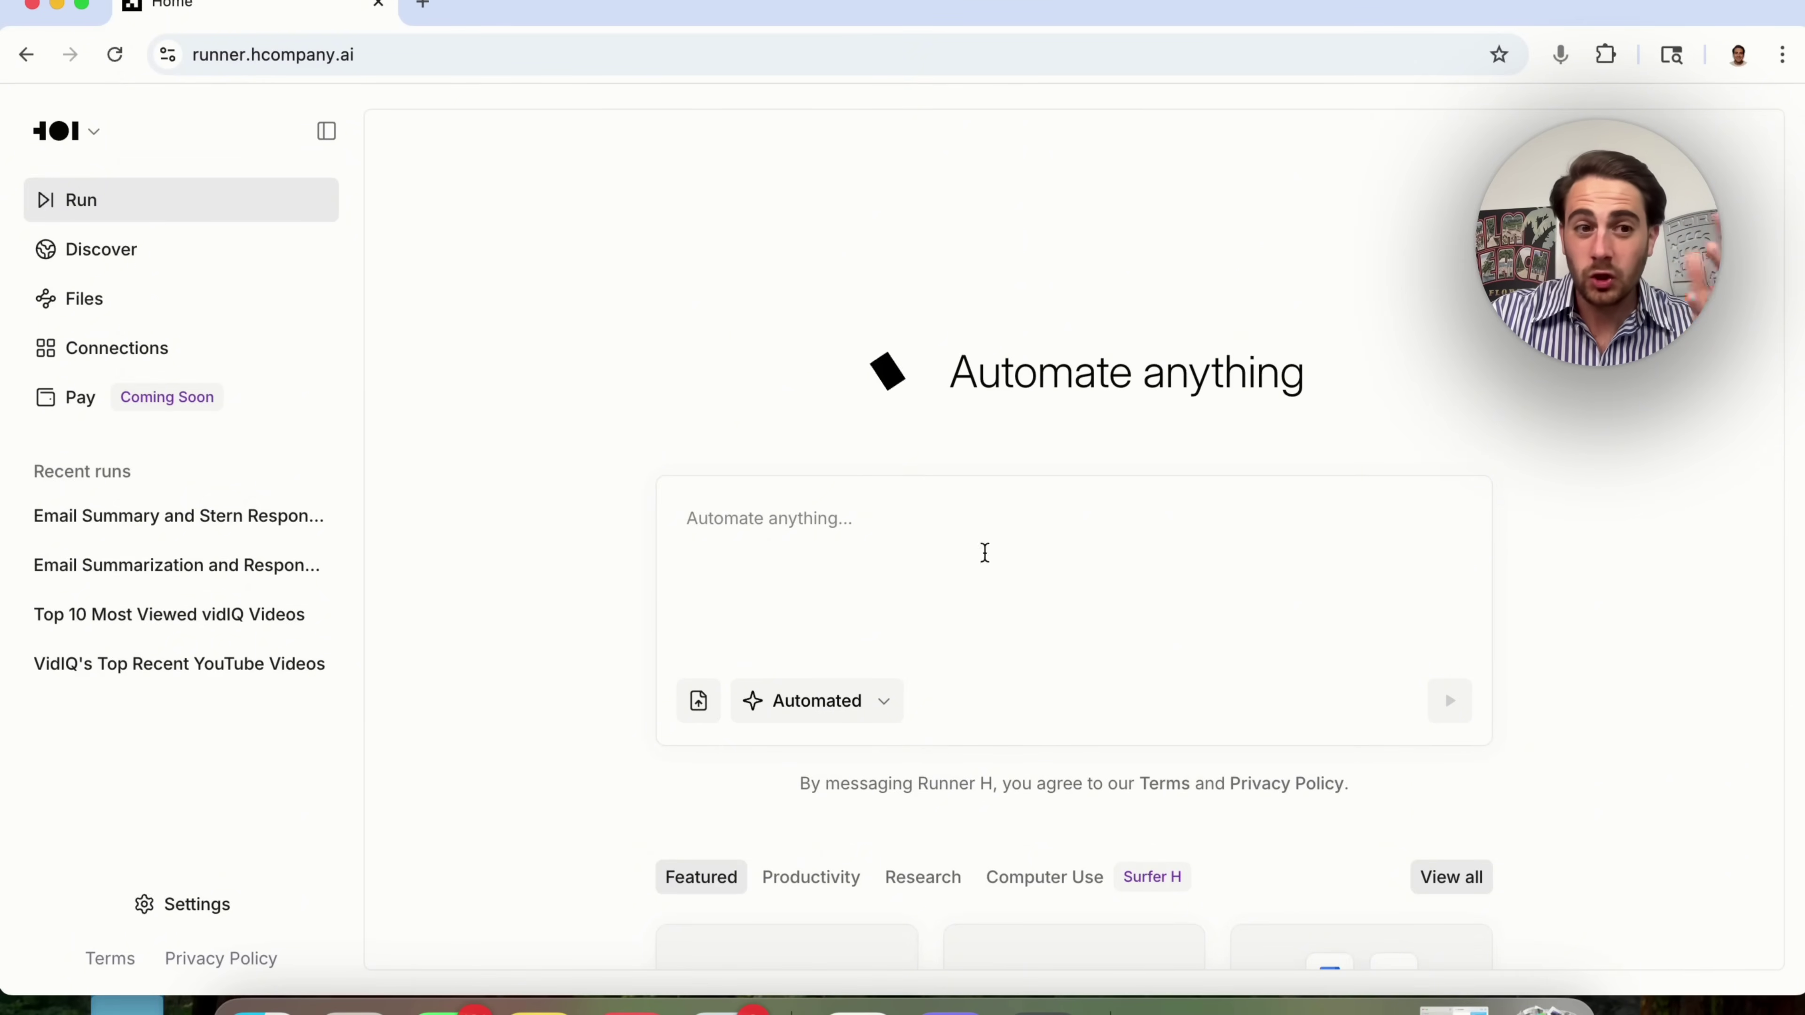
# Step: Review the available app connections and the stored files, filtered to those added by you
pyautogui.click(216, 353)
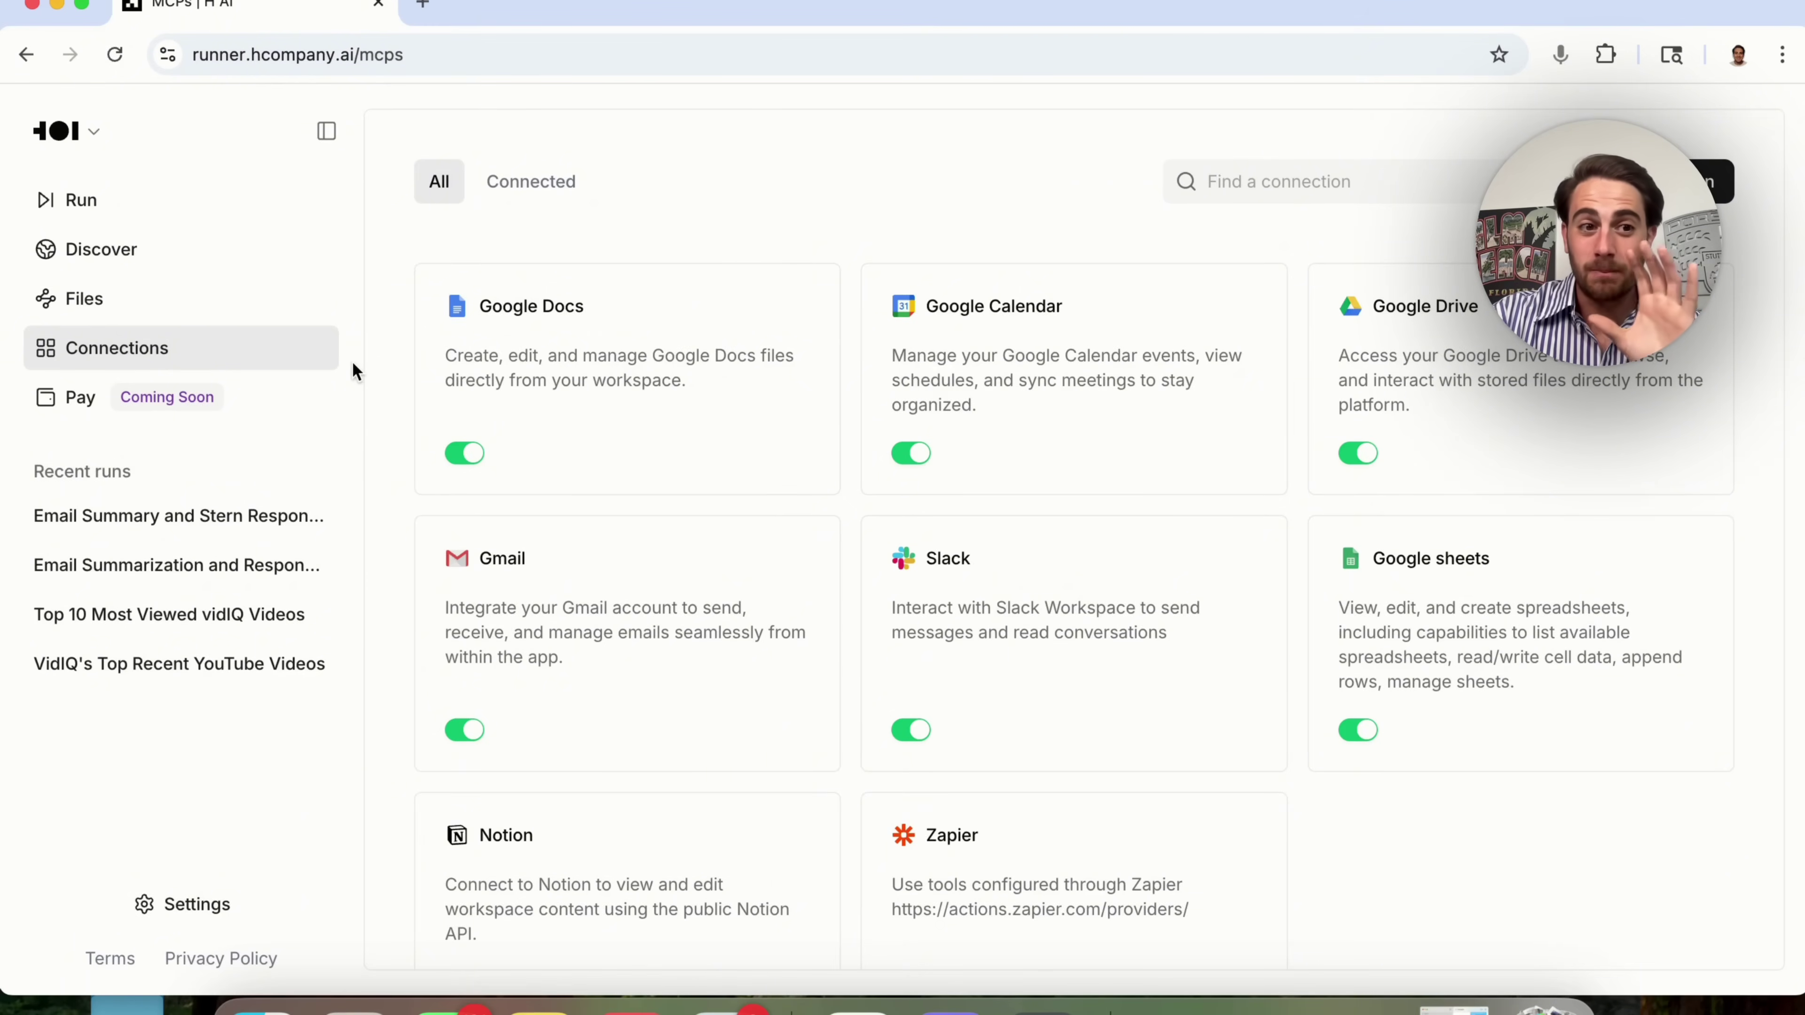
pyautogui.click(243, 313)
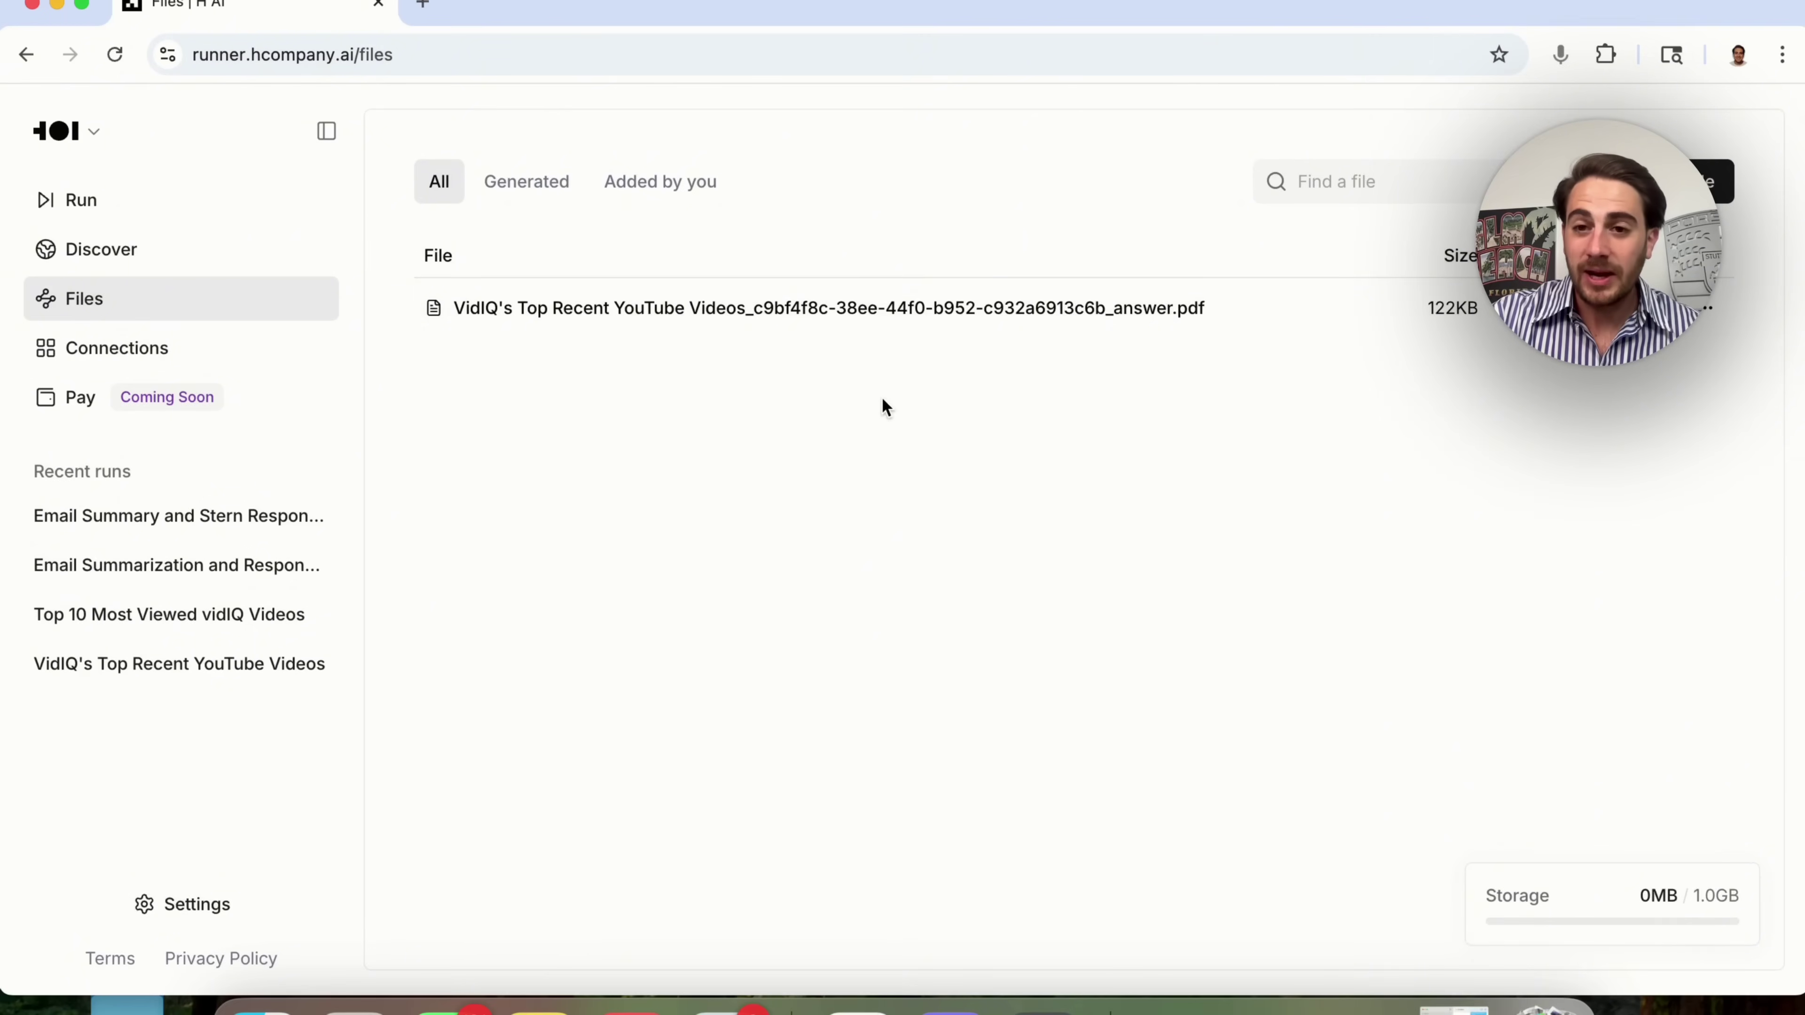
pyautogui.click(639, 187)
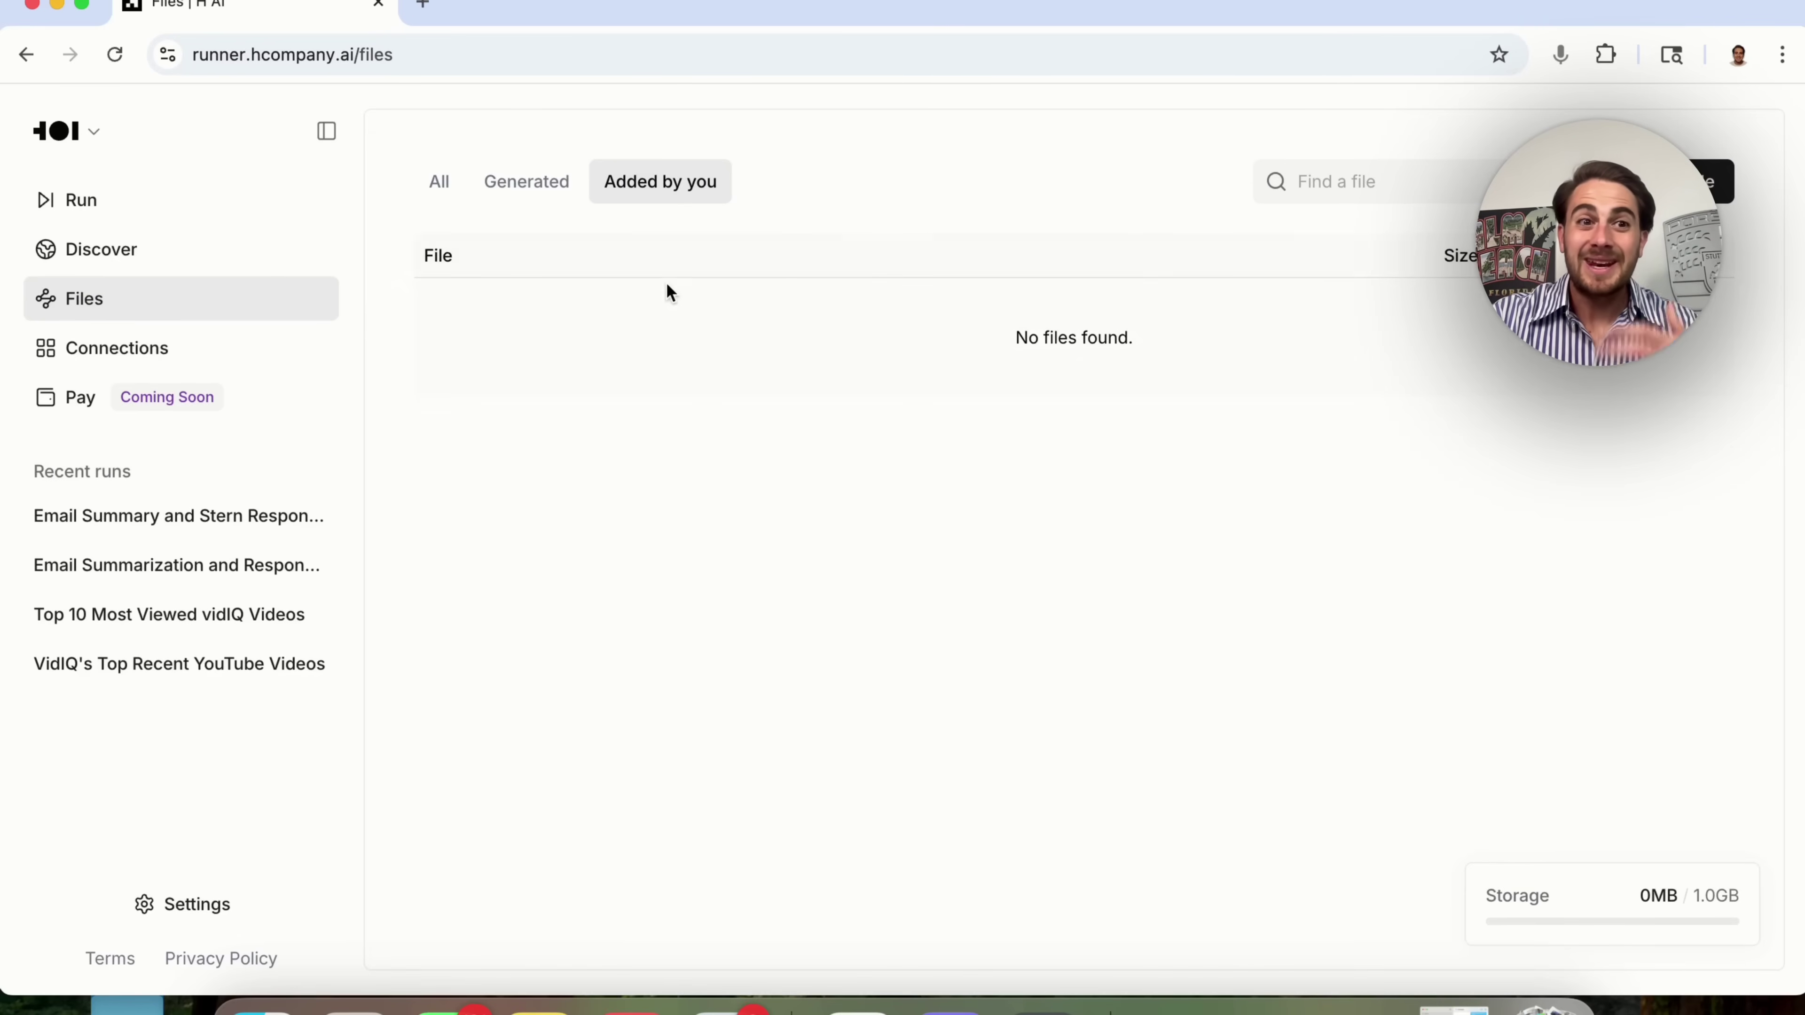
# Step: Browse the Discover automation templates across the Featured, Productivity, Research and Computer Use categories
pyautogui.click(250, 259)
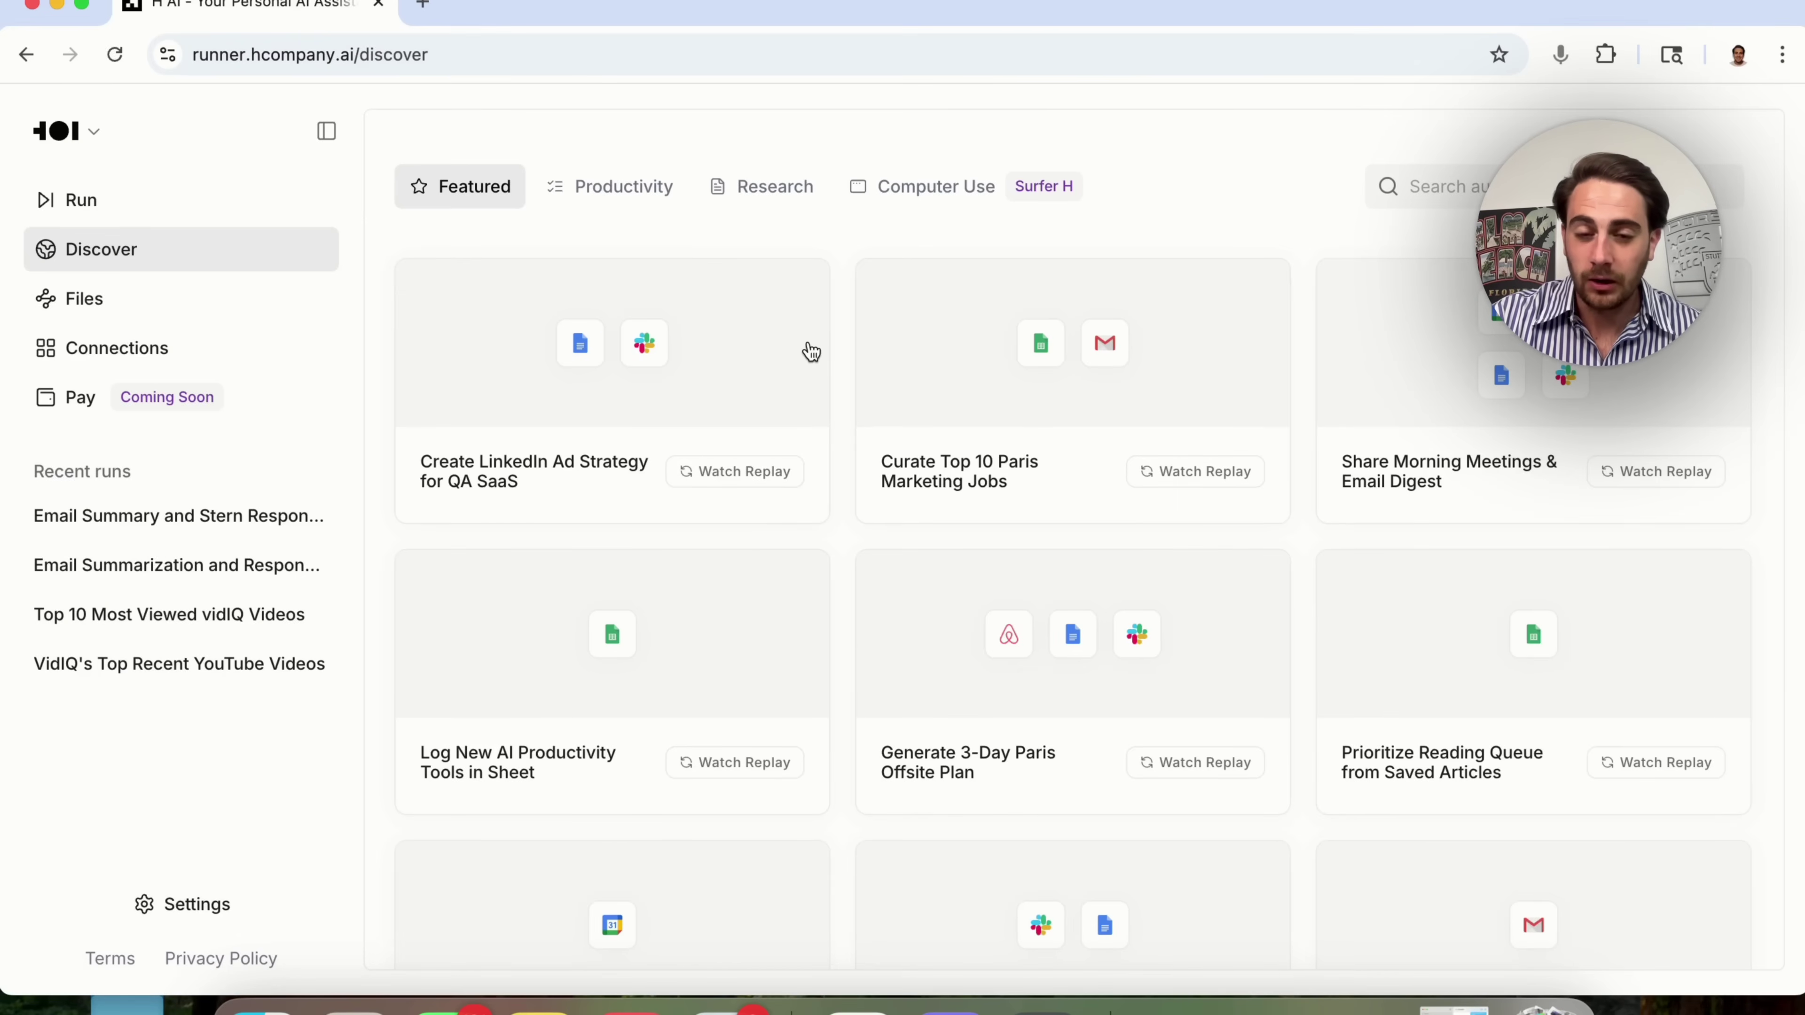
pyautogui.scroll(-20, 811, 352)
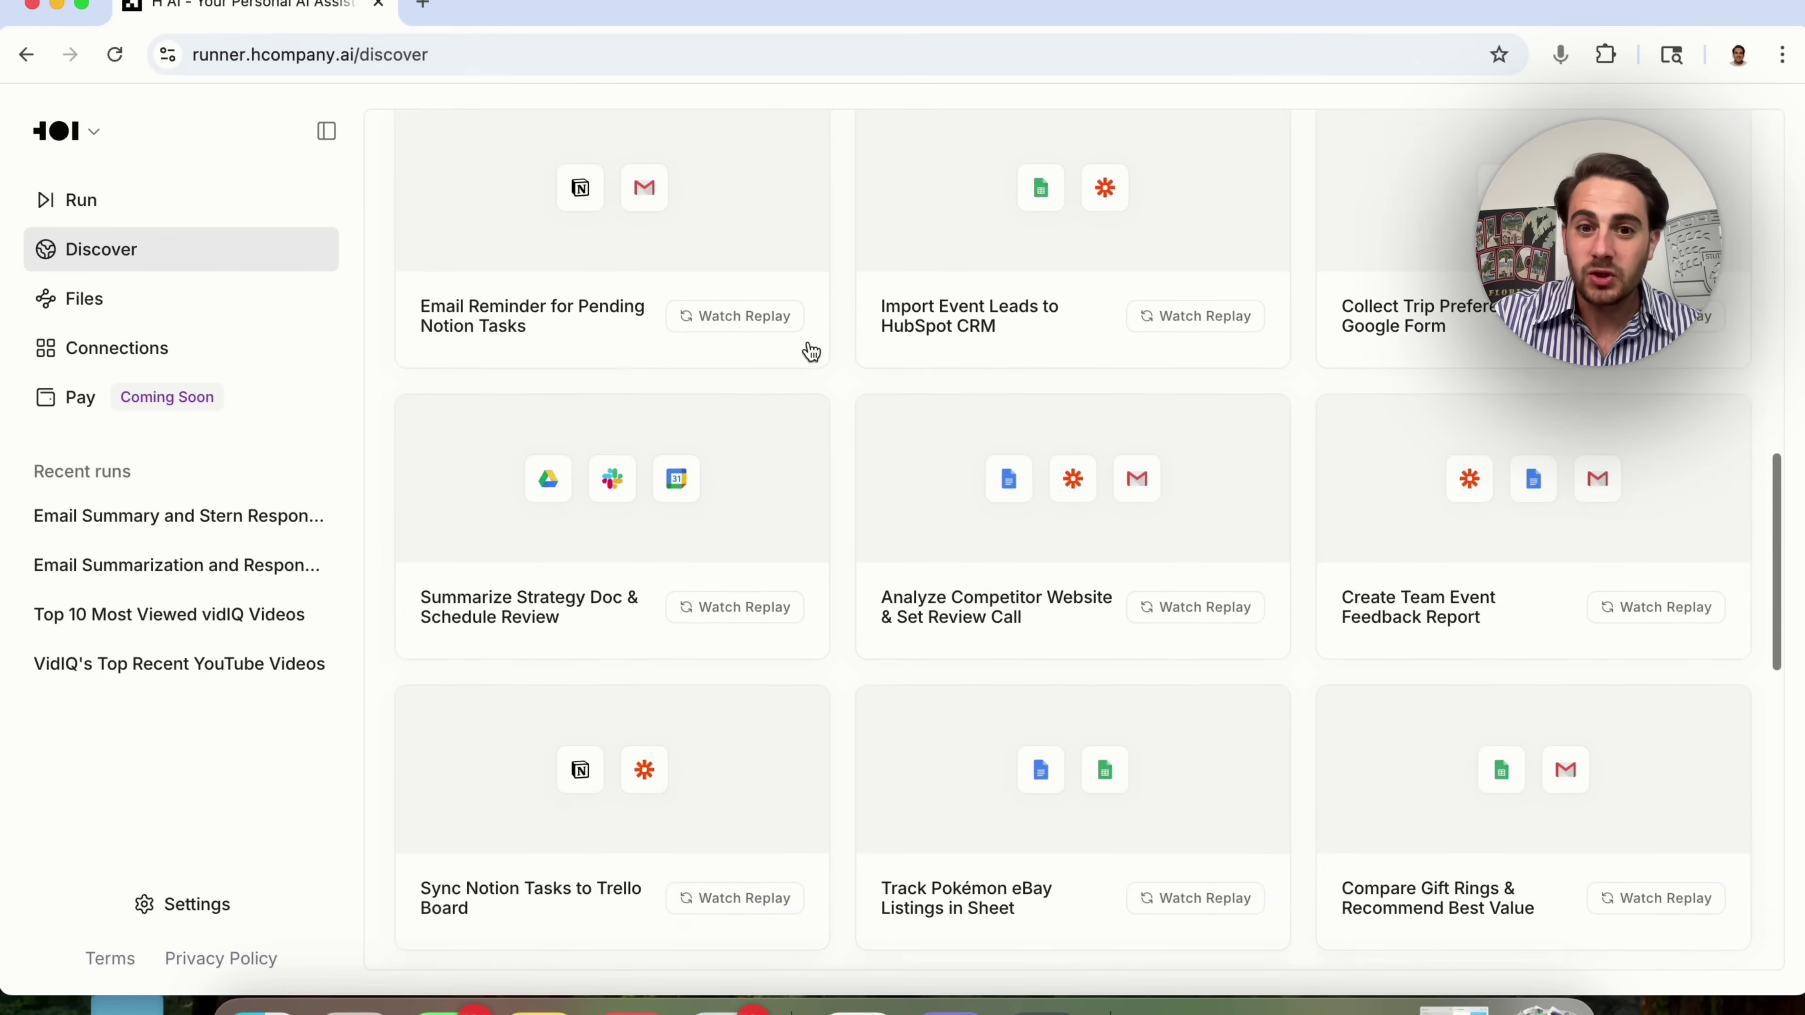
pyautogui.scroll(20, 811, 348)
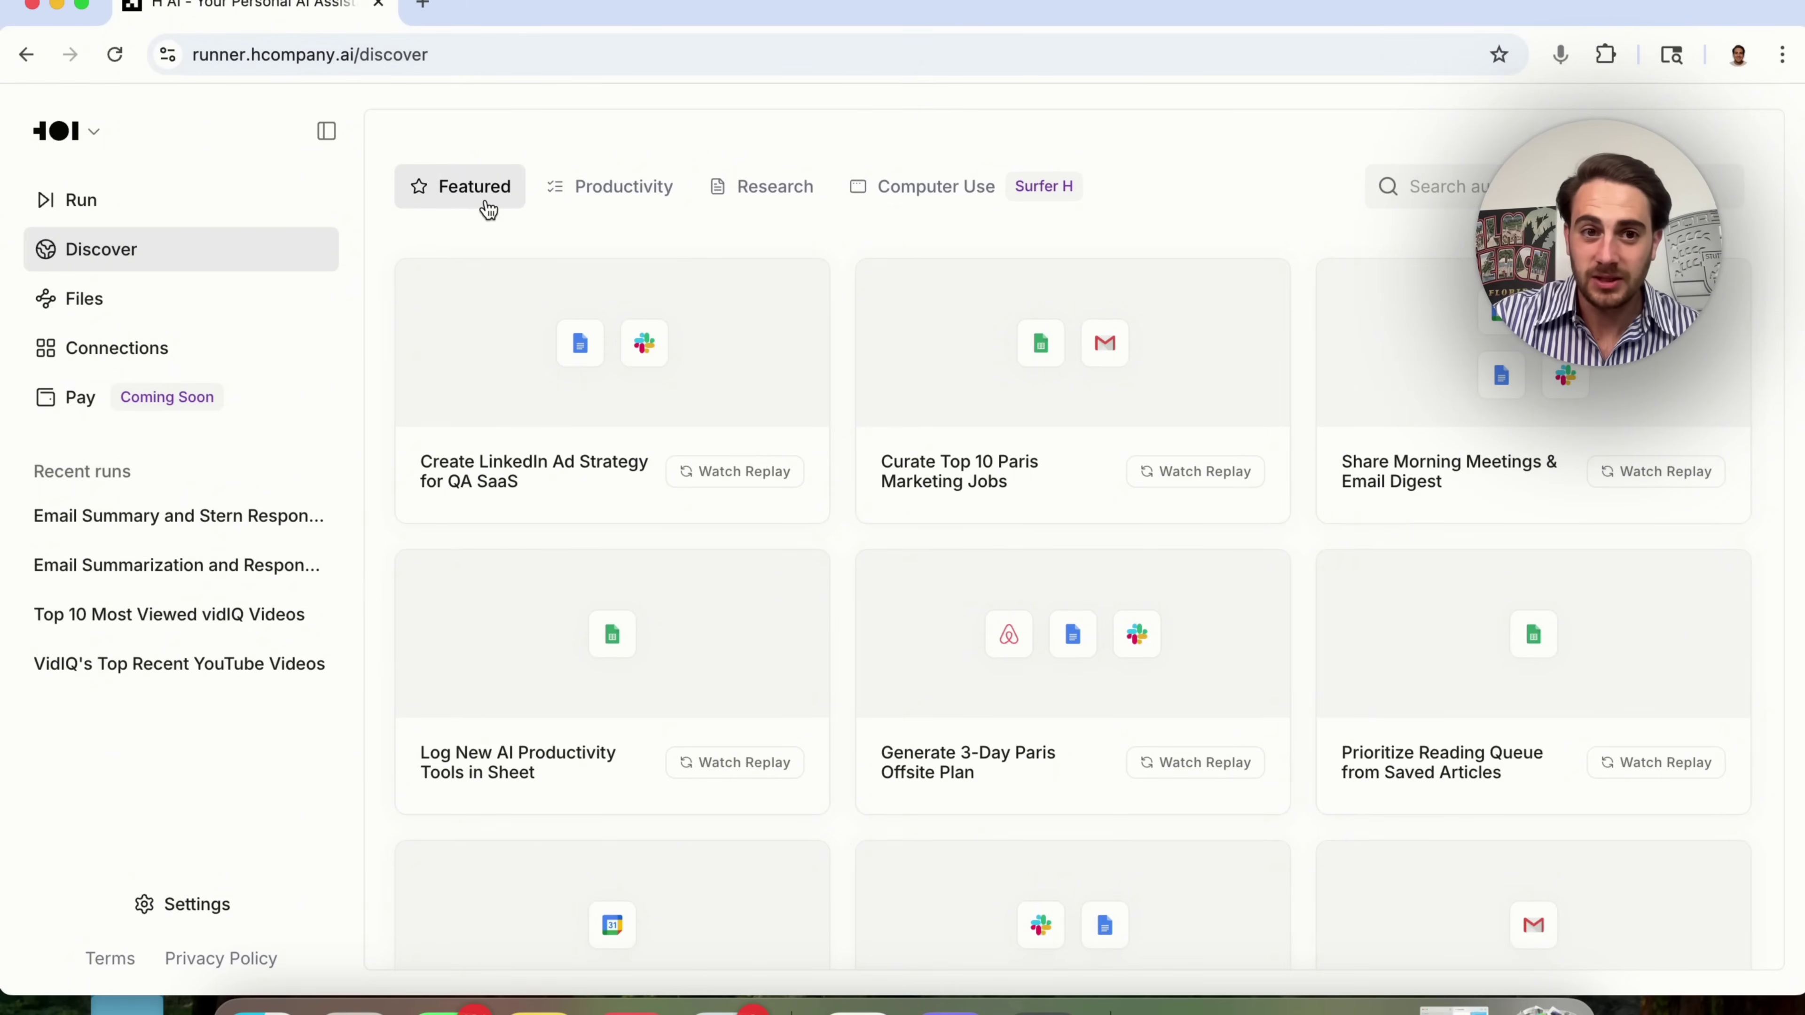
pyautogui.click(584, 193)
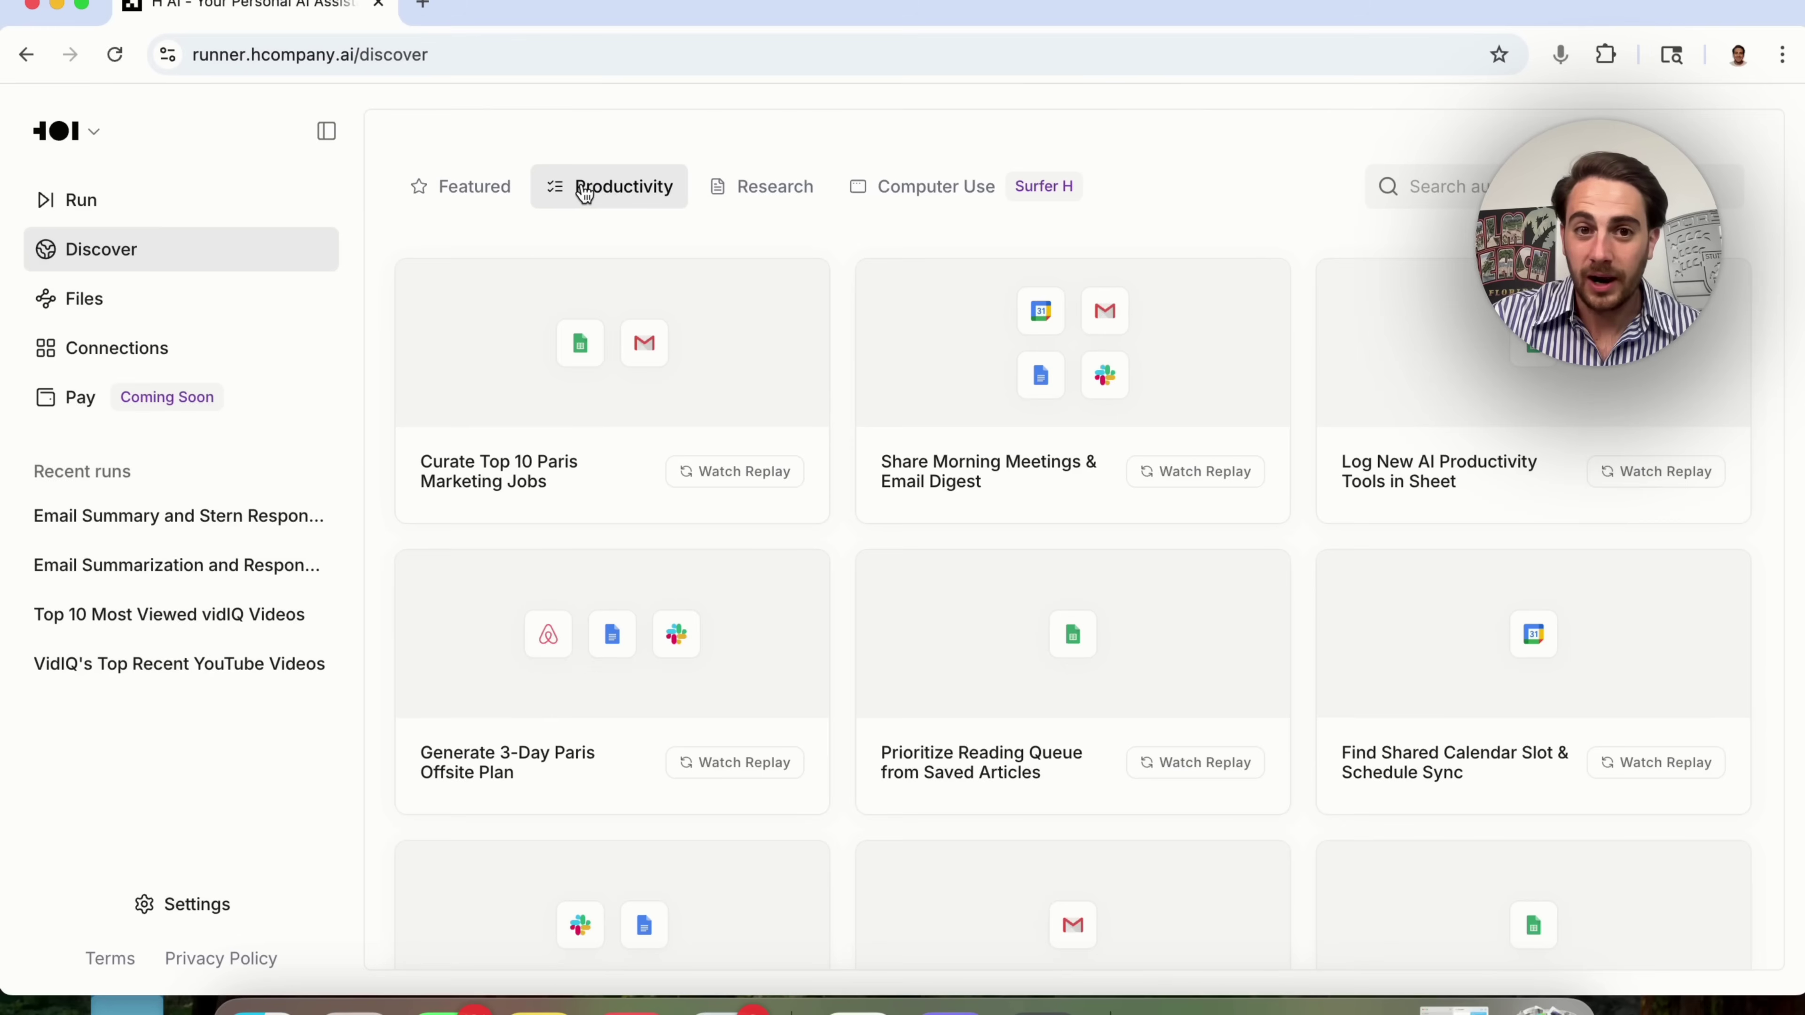
pyautogui.click(765, 193)
pyautogui.click(915, 185)
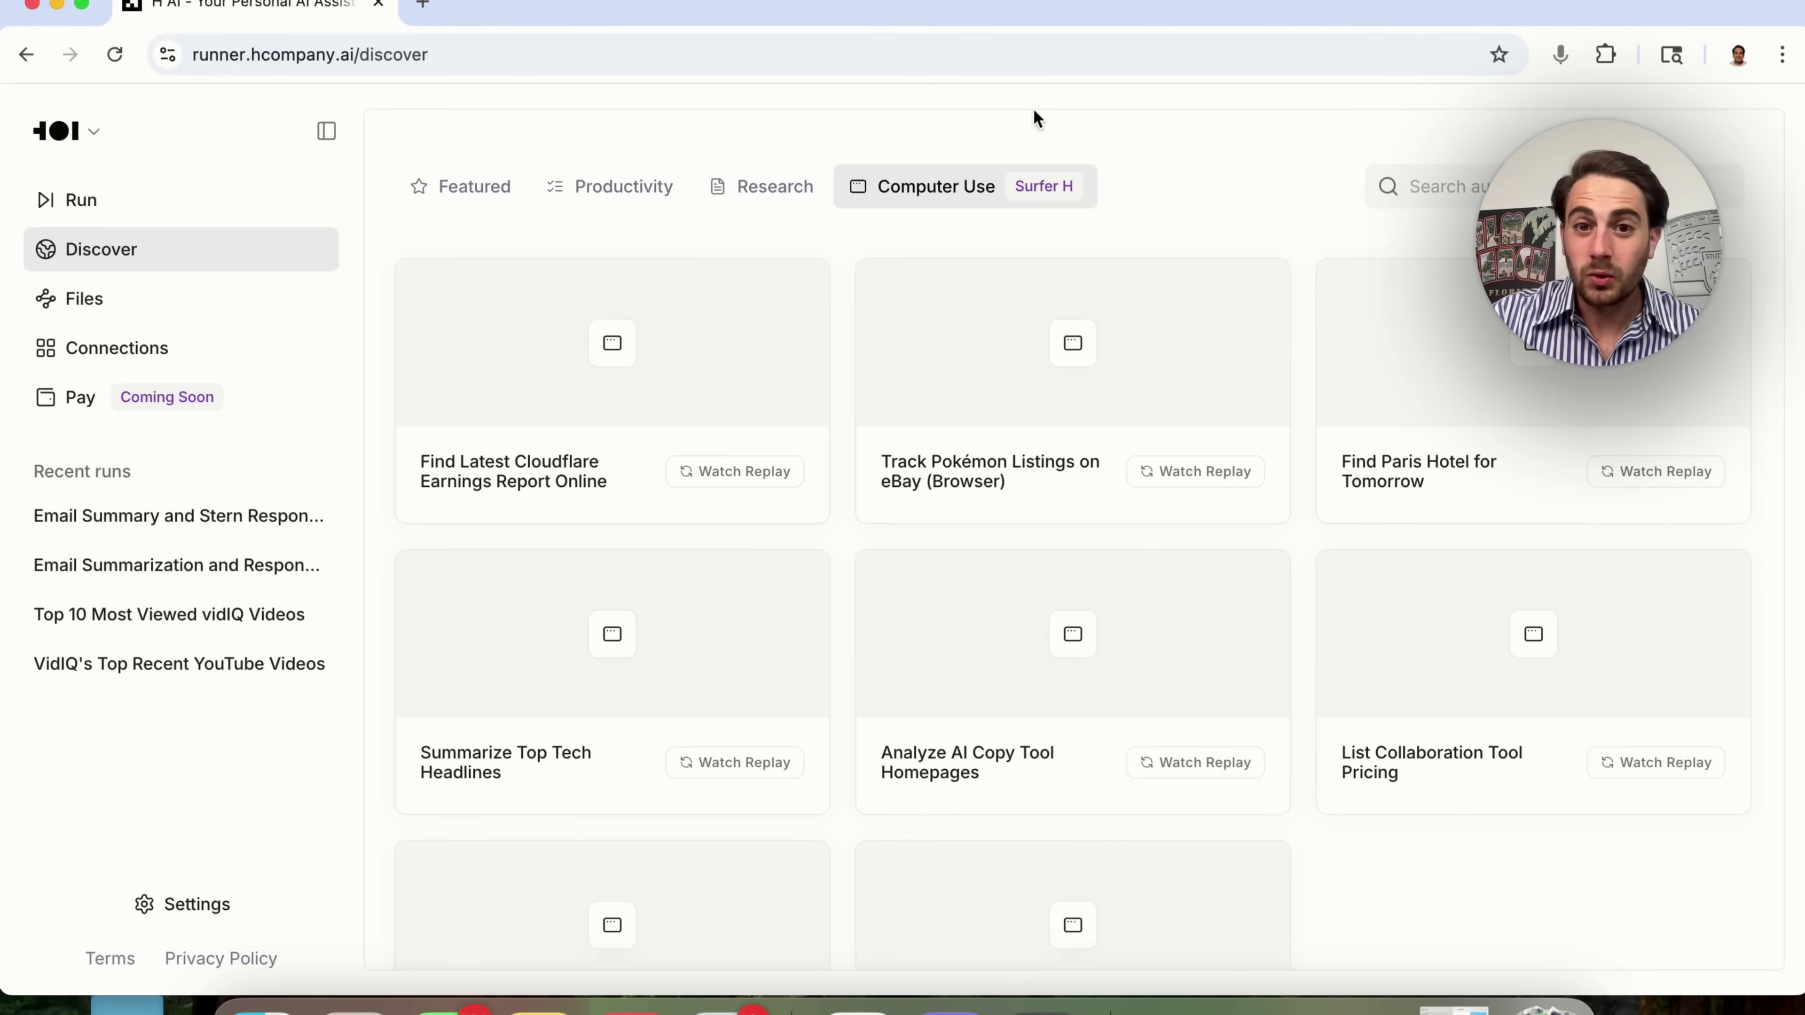
# Step: Reload the Discover page and examine the Computer Use (Surfer H) templates
pyautogui.click(1016, 56)
pyautogui.press('Return')
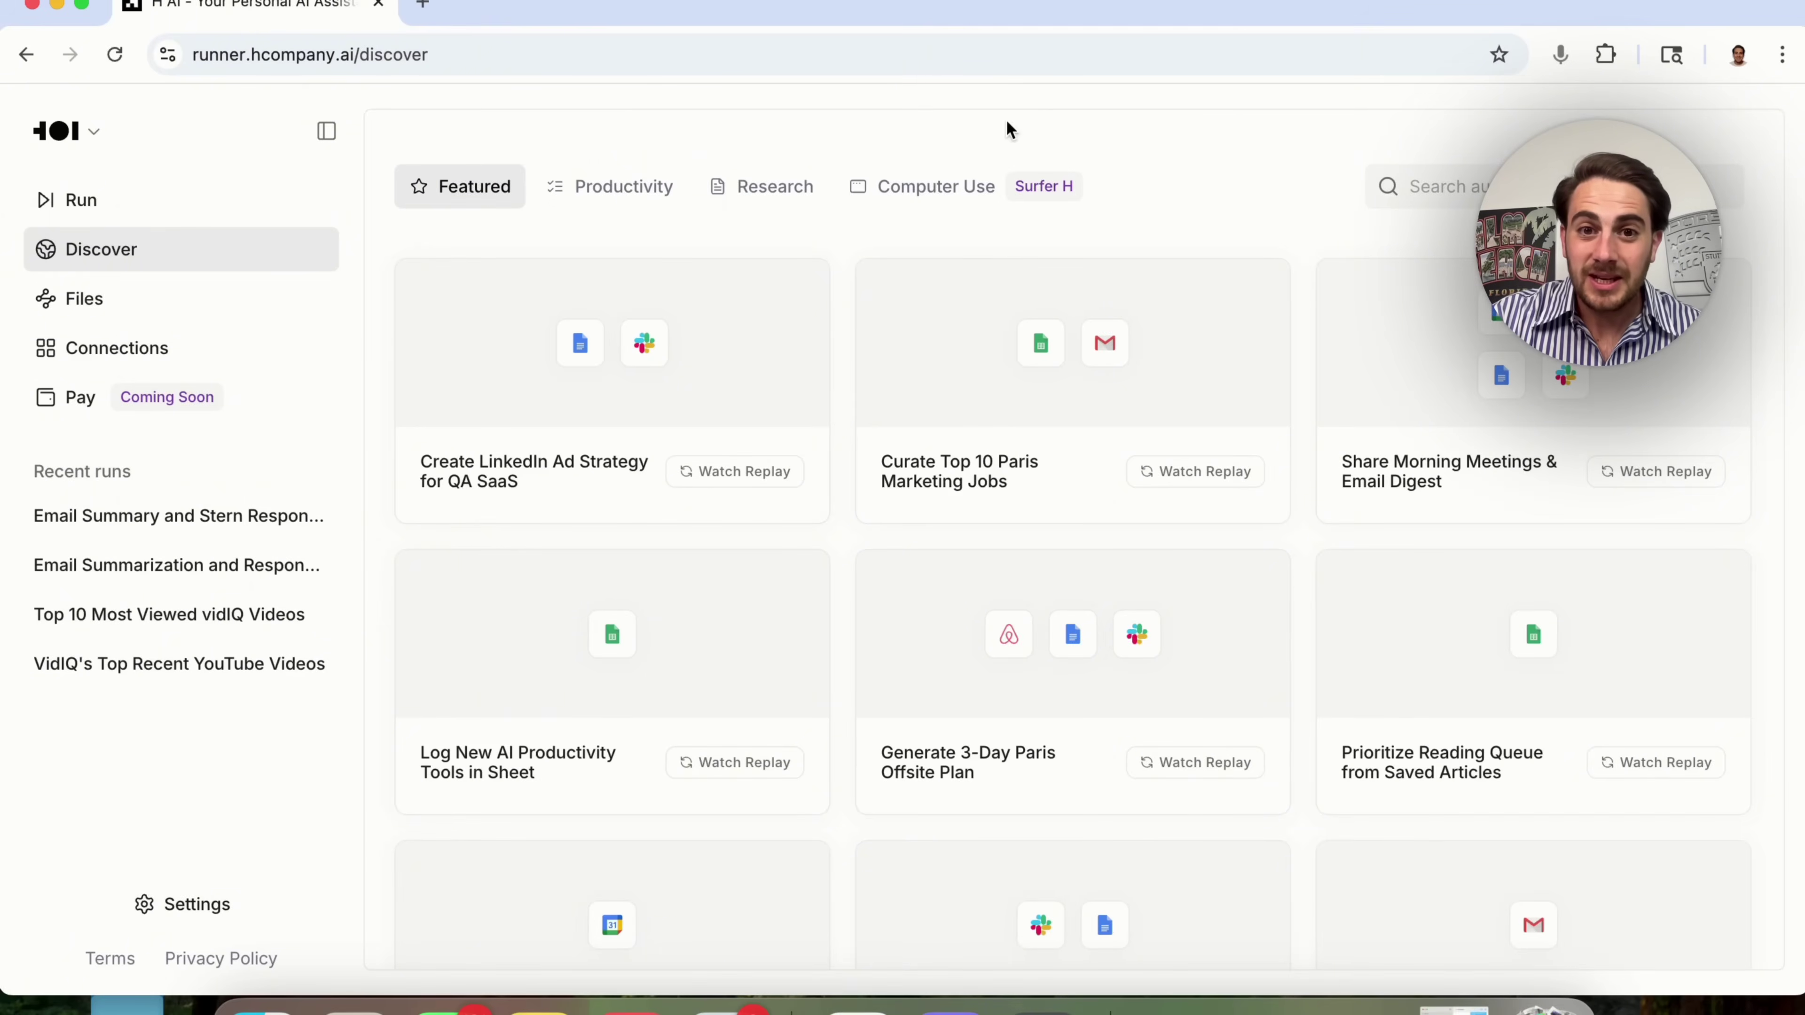
pyautogui.click(940, 217)
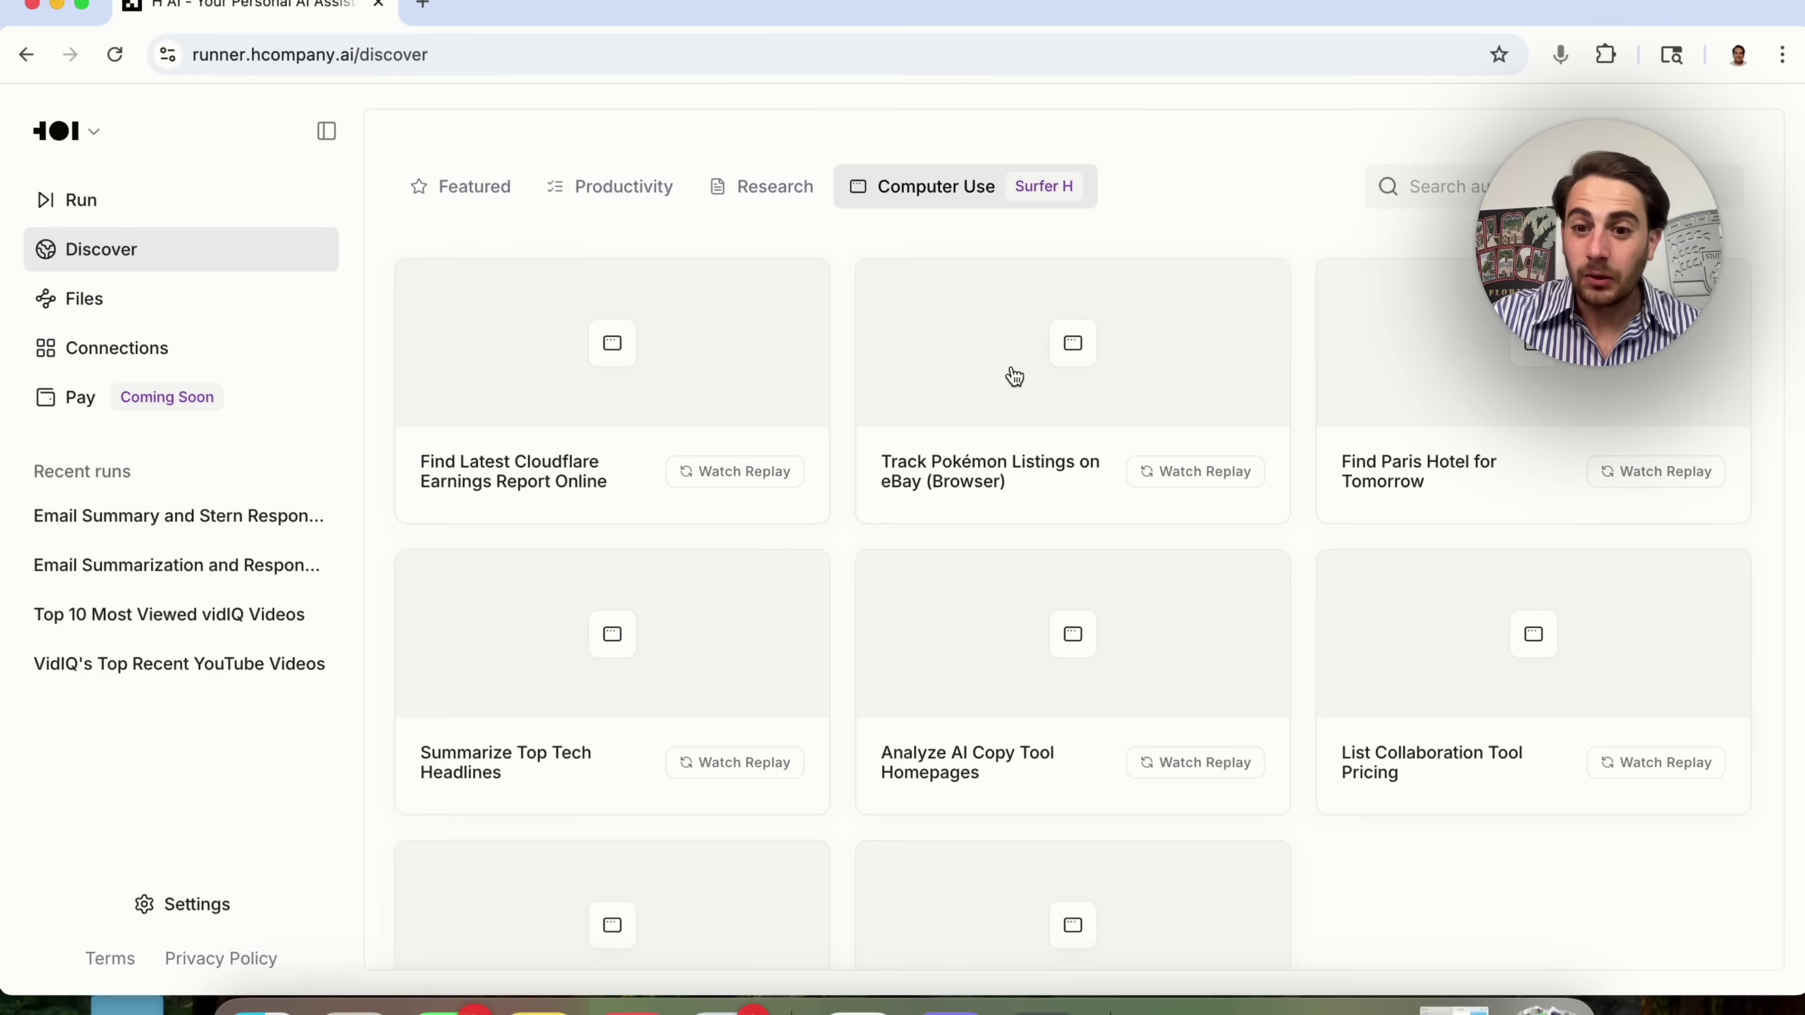
pyautogui.scroll(-3, 1014, 377)
pyautogui.scroll(3, 1014, 377)
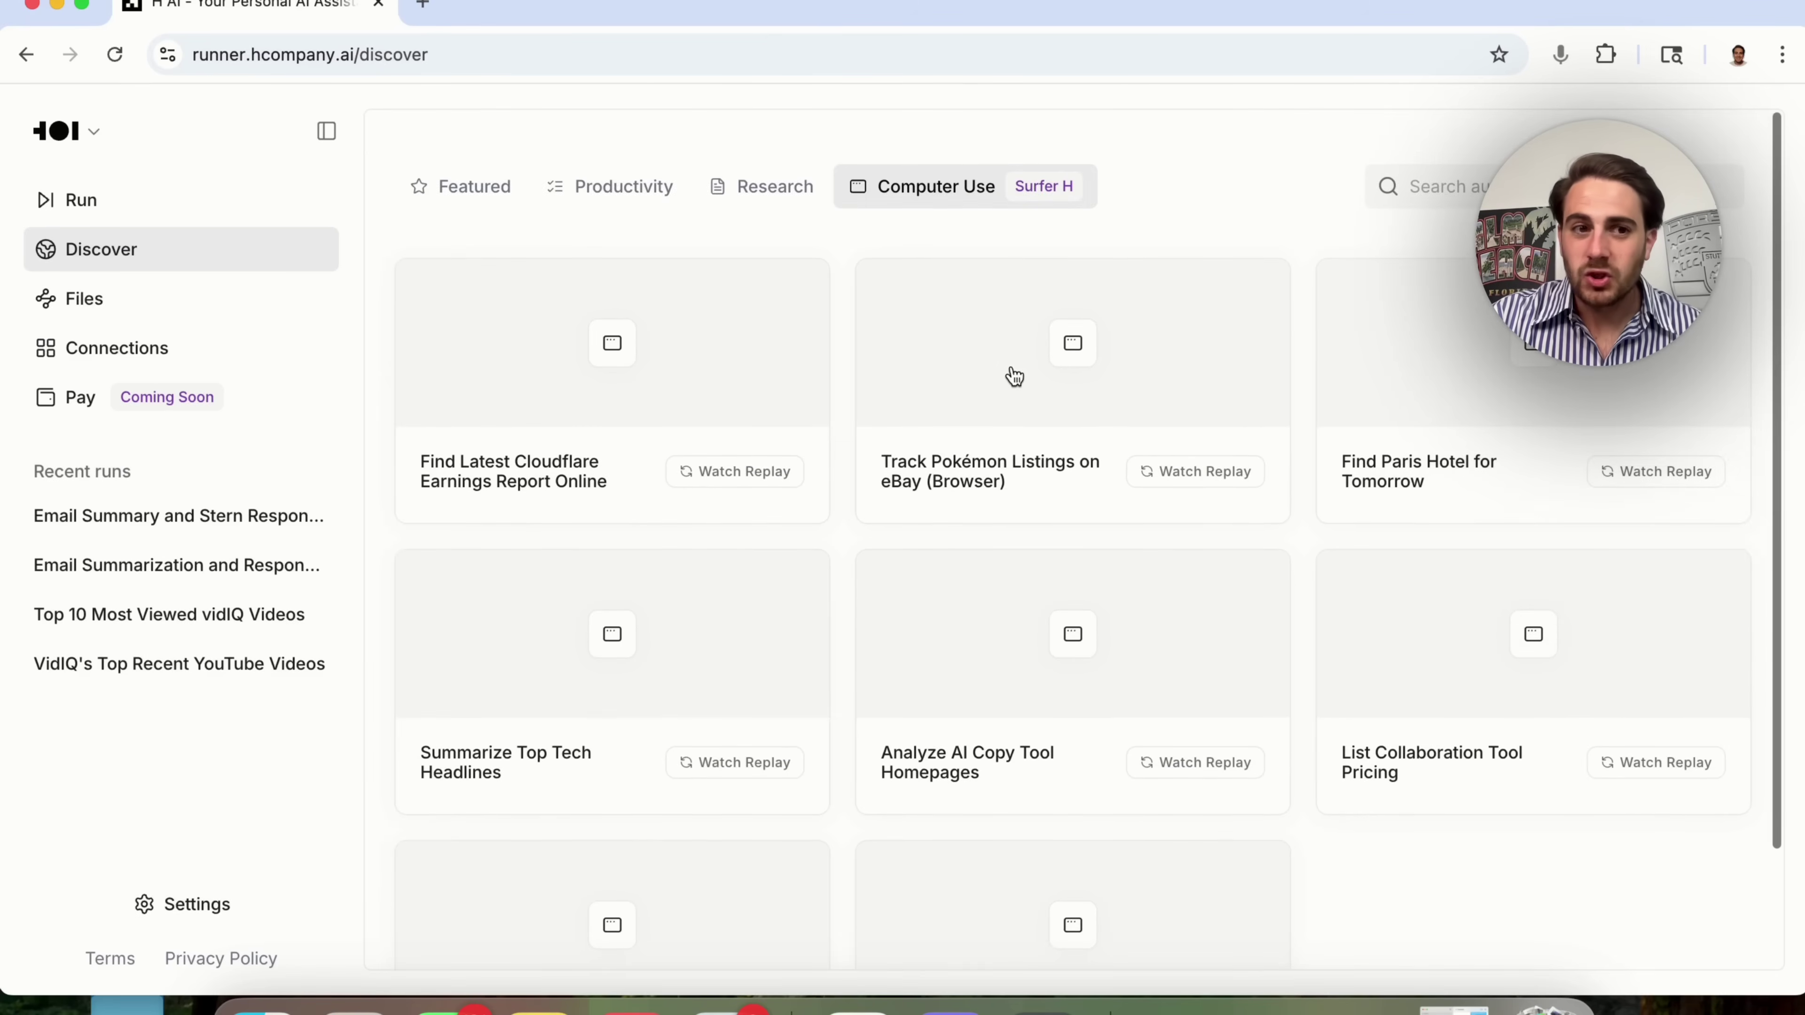
# Step: Start a new run asking to summarize the last 5 emails and write a draft responding to them in a stern tone
pyautogui.click(243, 214)
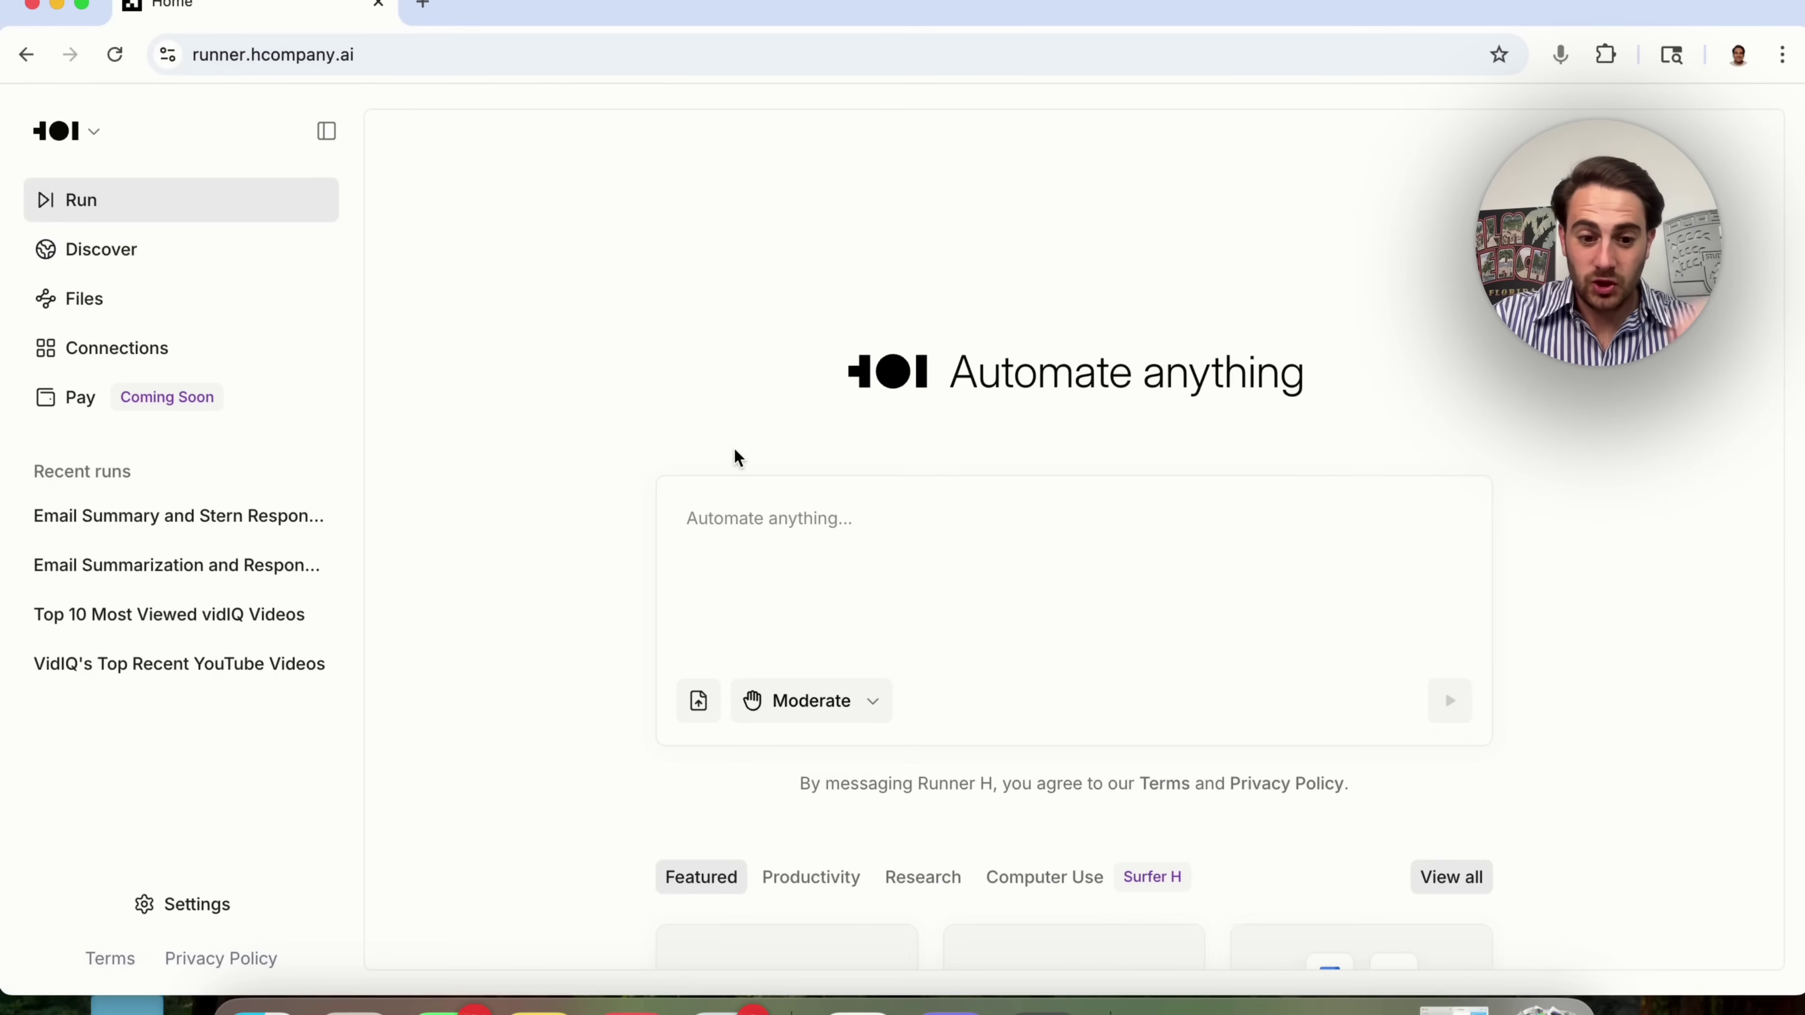
pyautogui.write('Can you please summarize the last 5 emails that I got and write a draft responding to them. Please make sure the draft is in a stern tone')
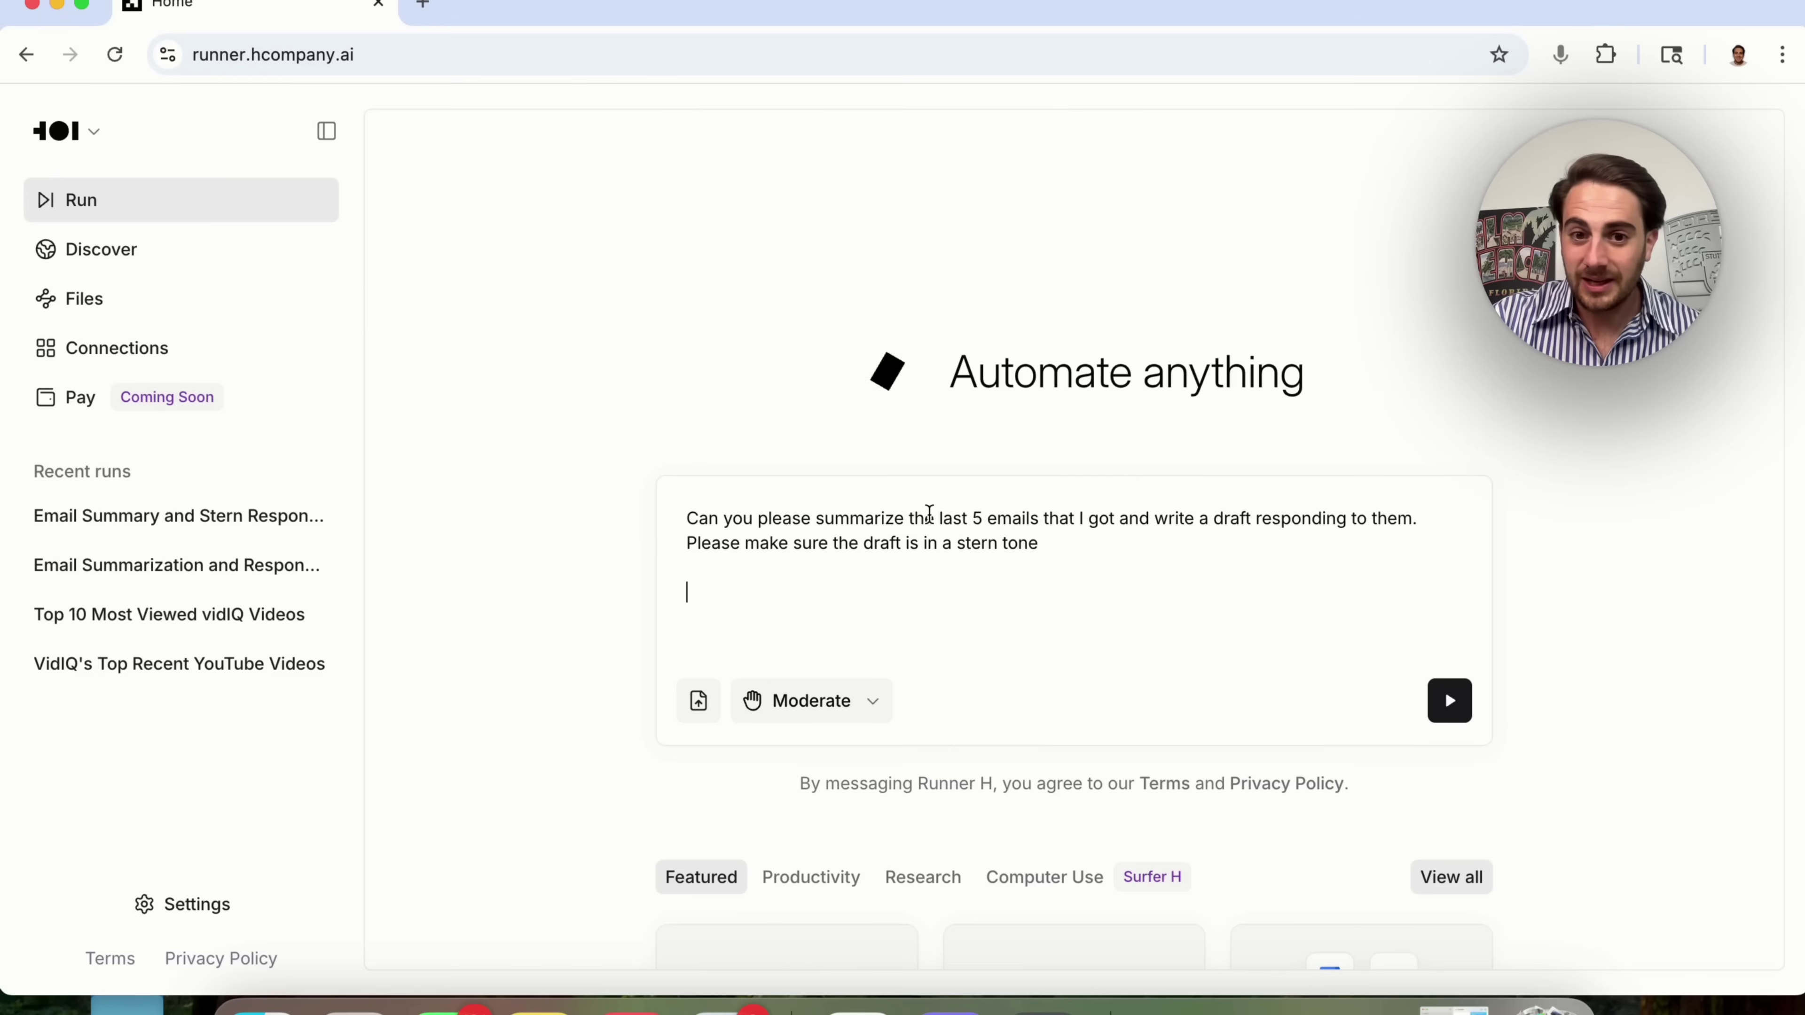
pyautogui.click(1450, 698)
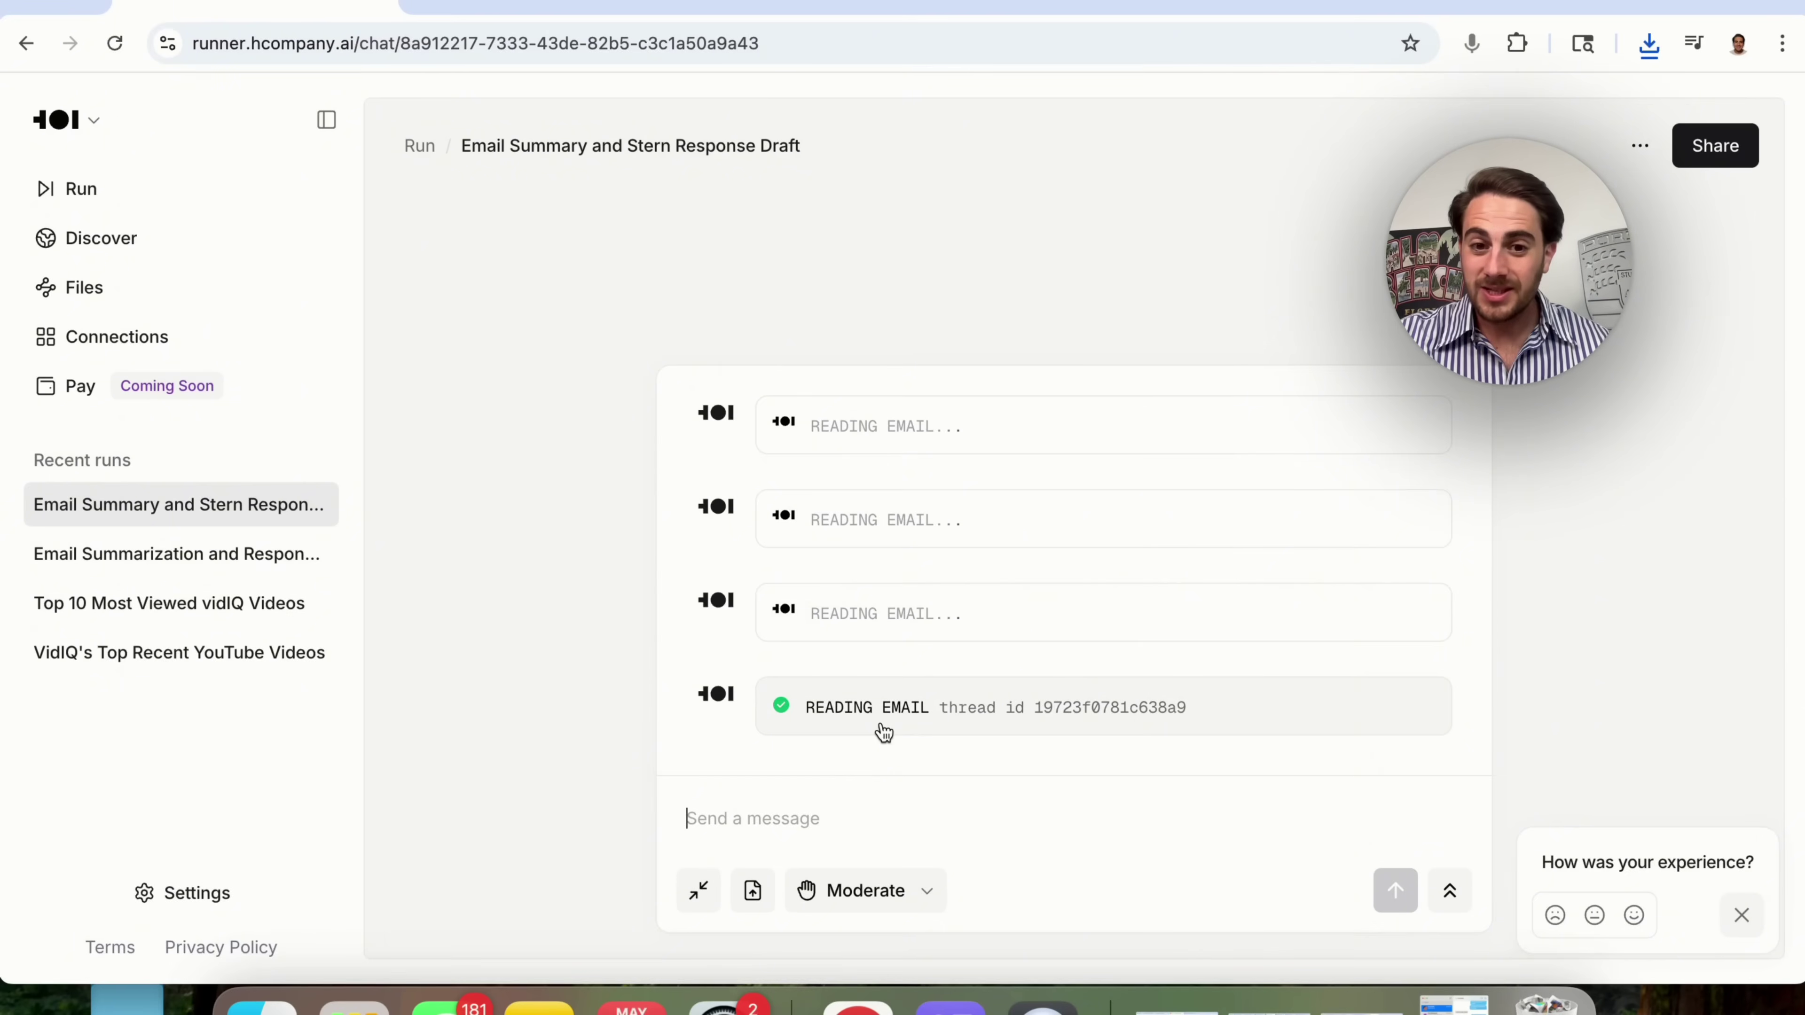
# Step: Examine the email run's progress log and its final summary of the emails and drafted responses
pyautogui.scroll(5, 827, 601)
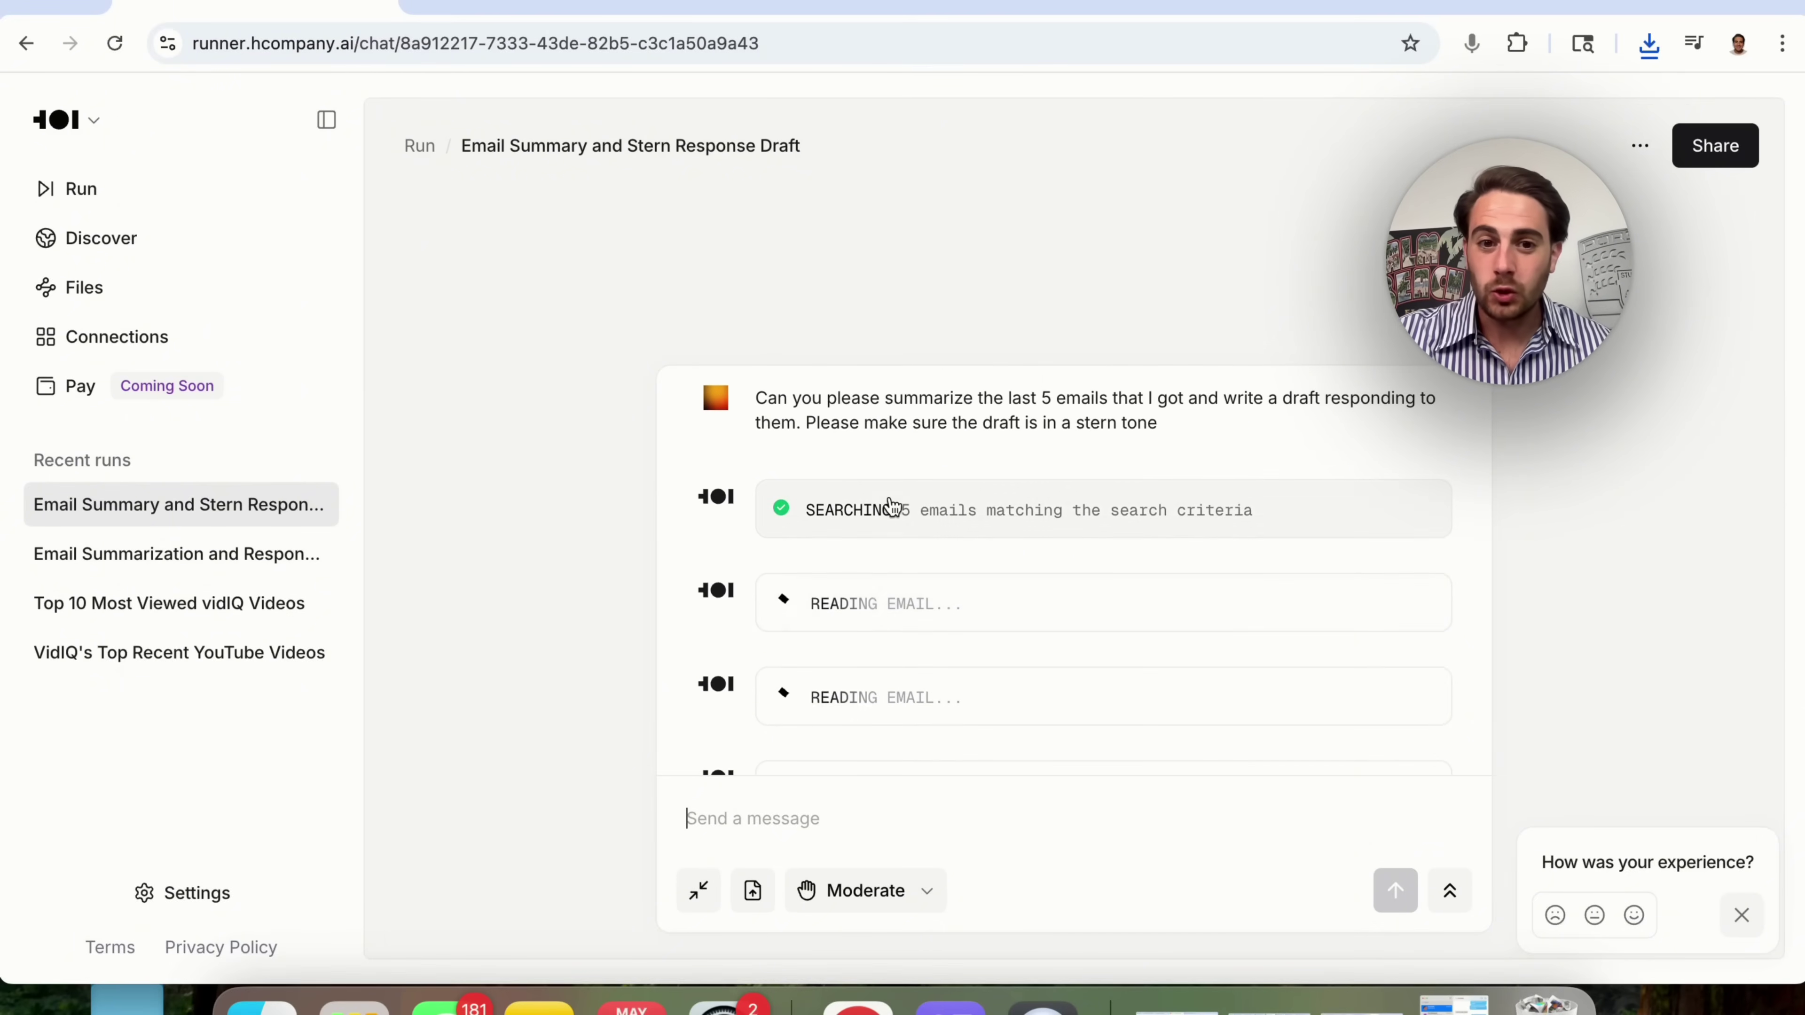
pyautogui.scroll(-3, 911, 592)
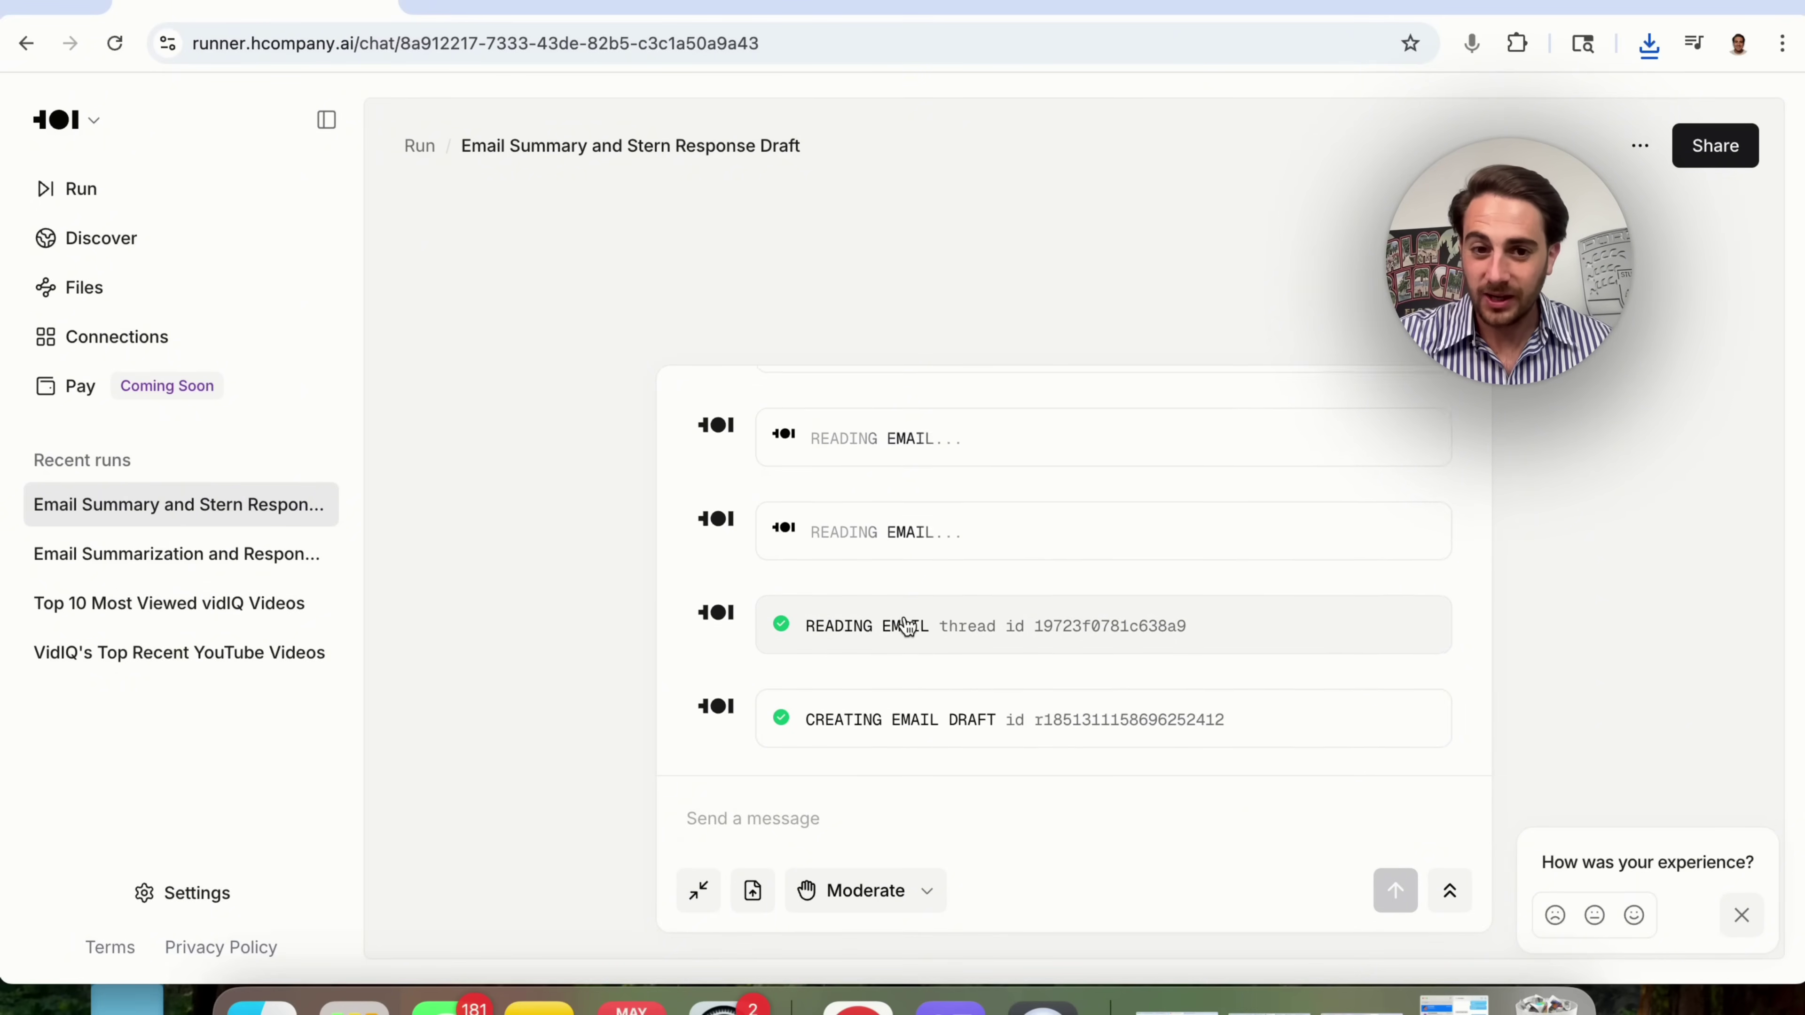
pyautogui.scroll(1, 905, 613)
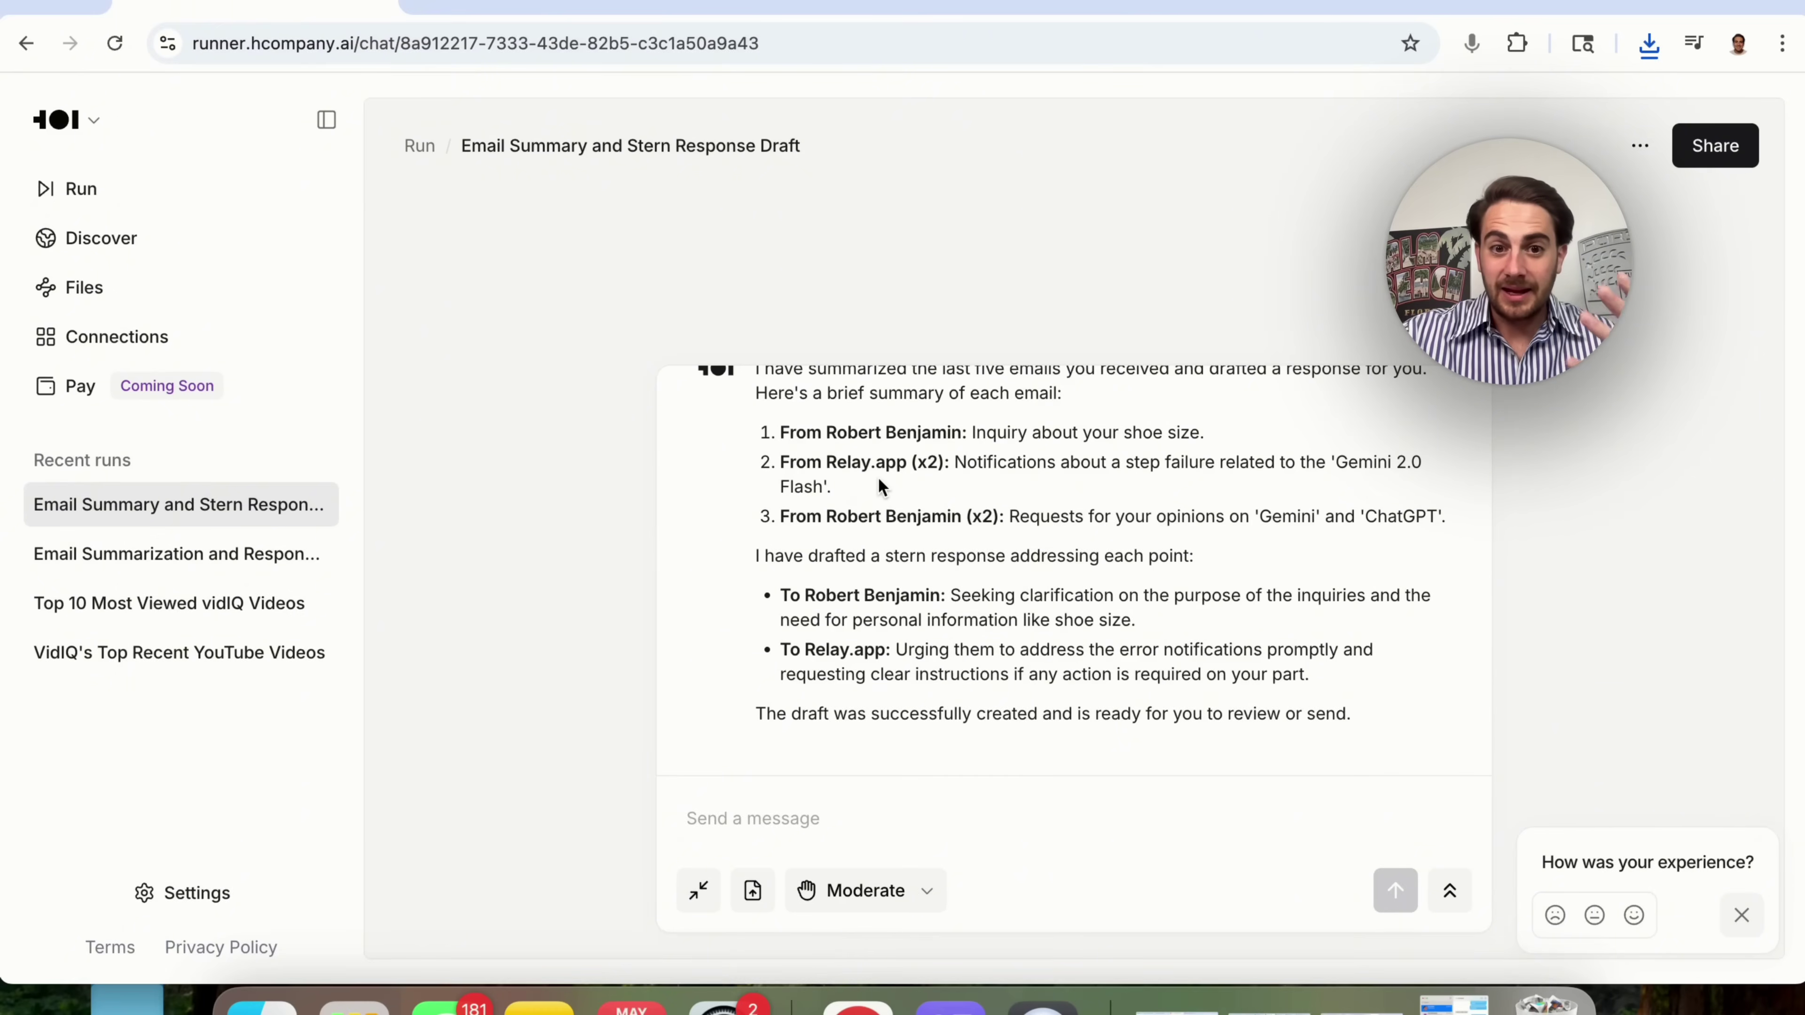
pyautogui.scroll(2, 879, 486)
pyautogui.scroll(-2, 878, 483)
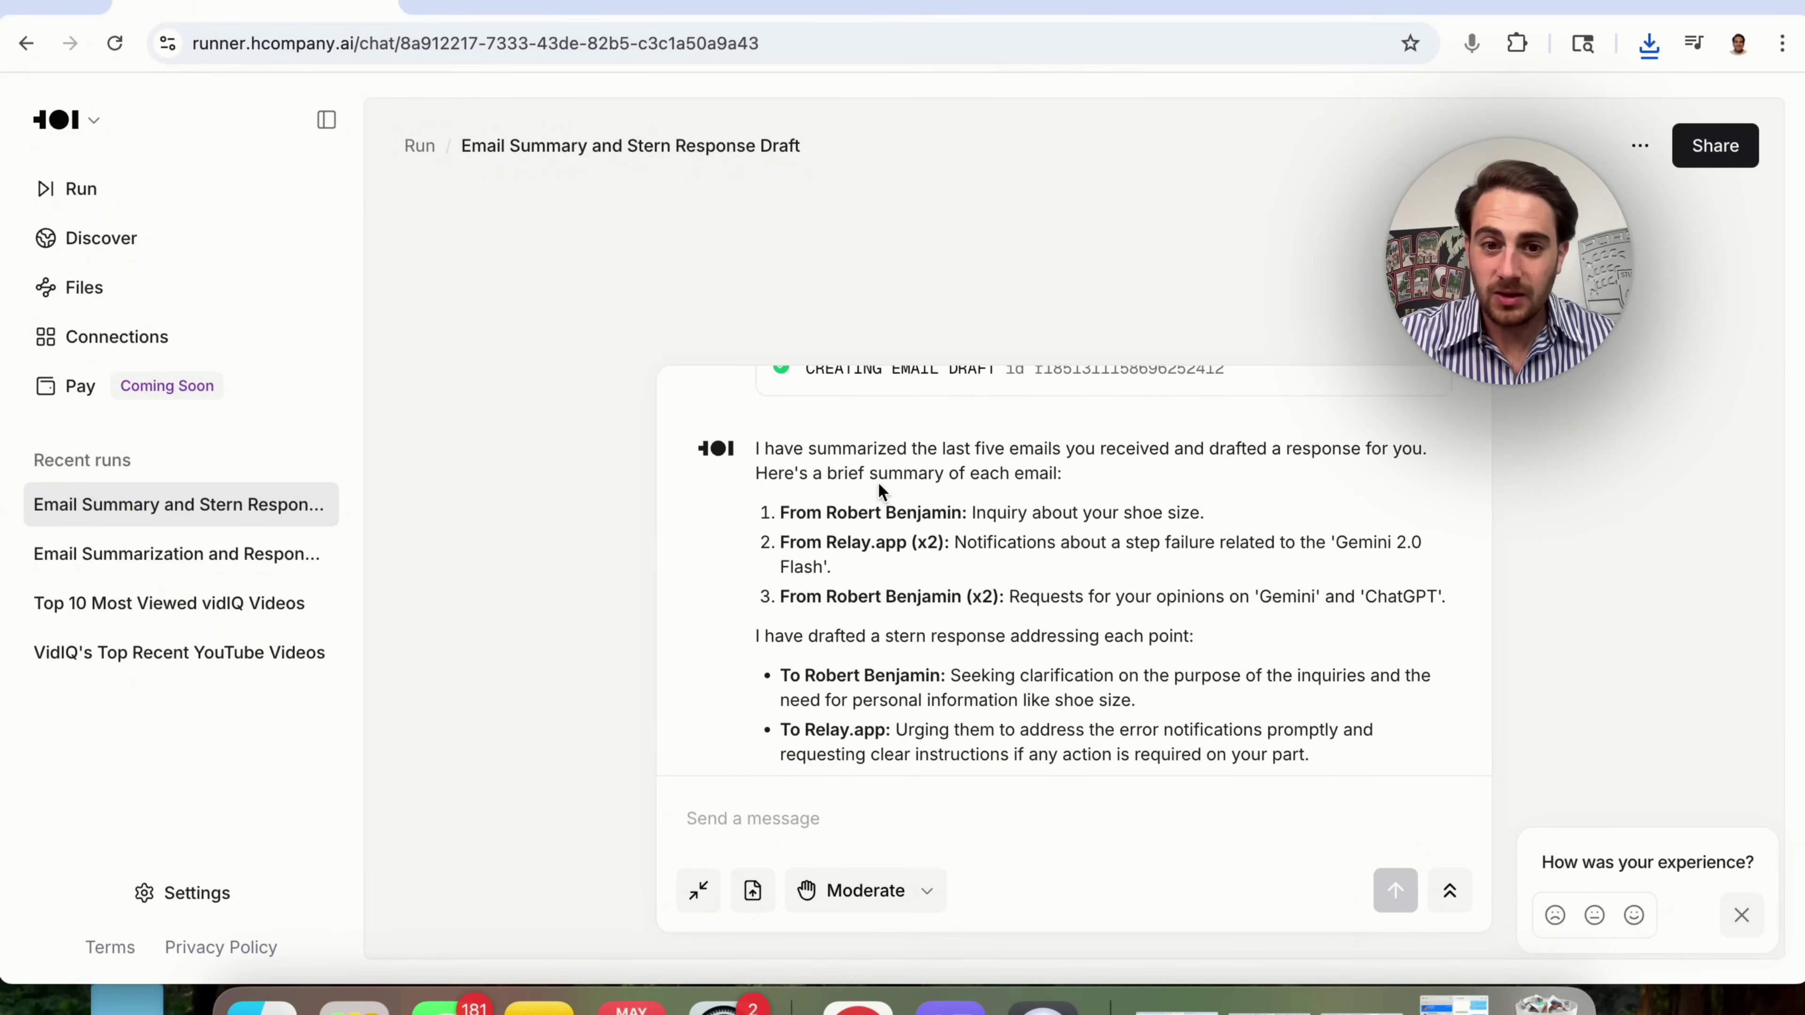
pyautogui.scroll(-1, 878, 491)
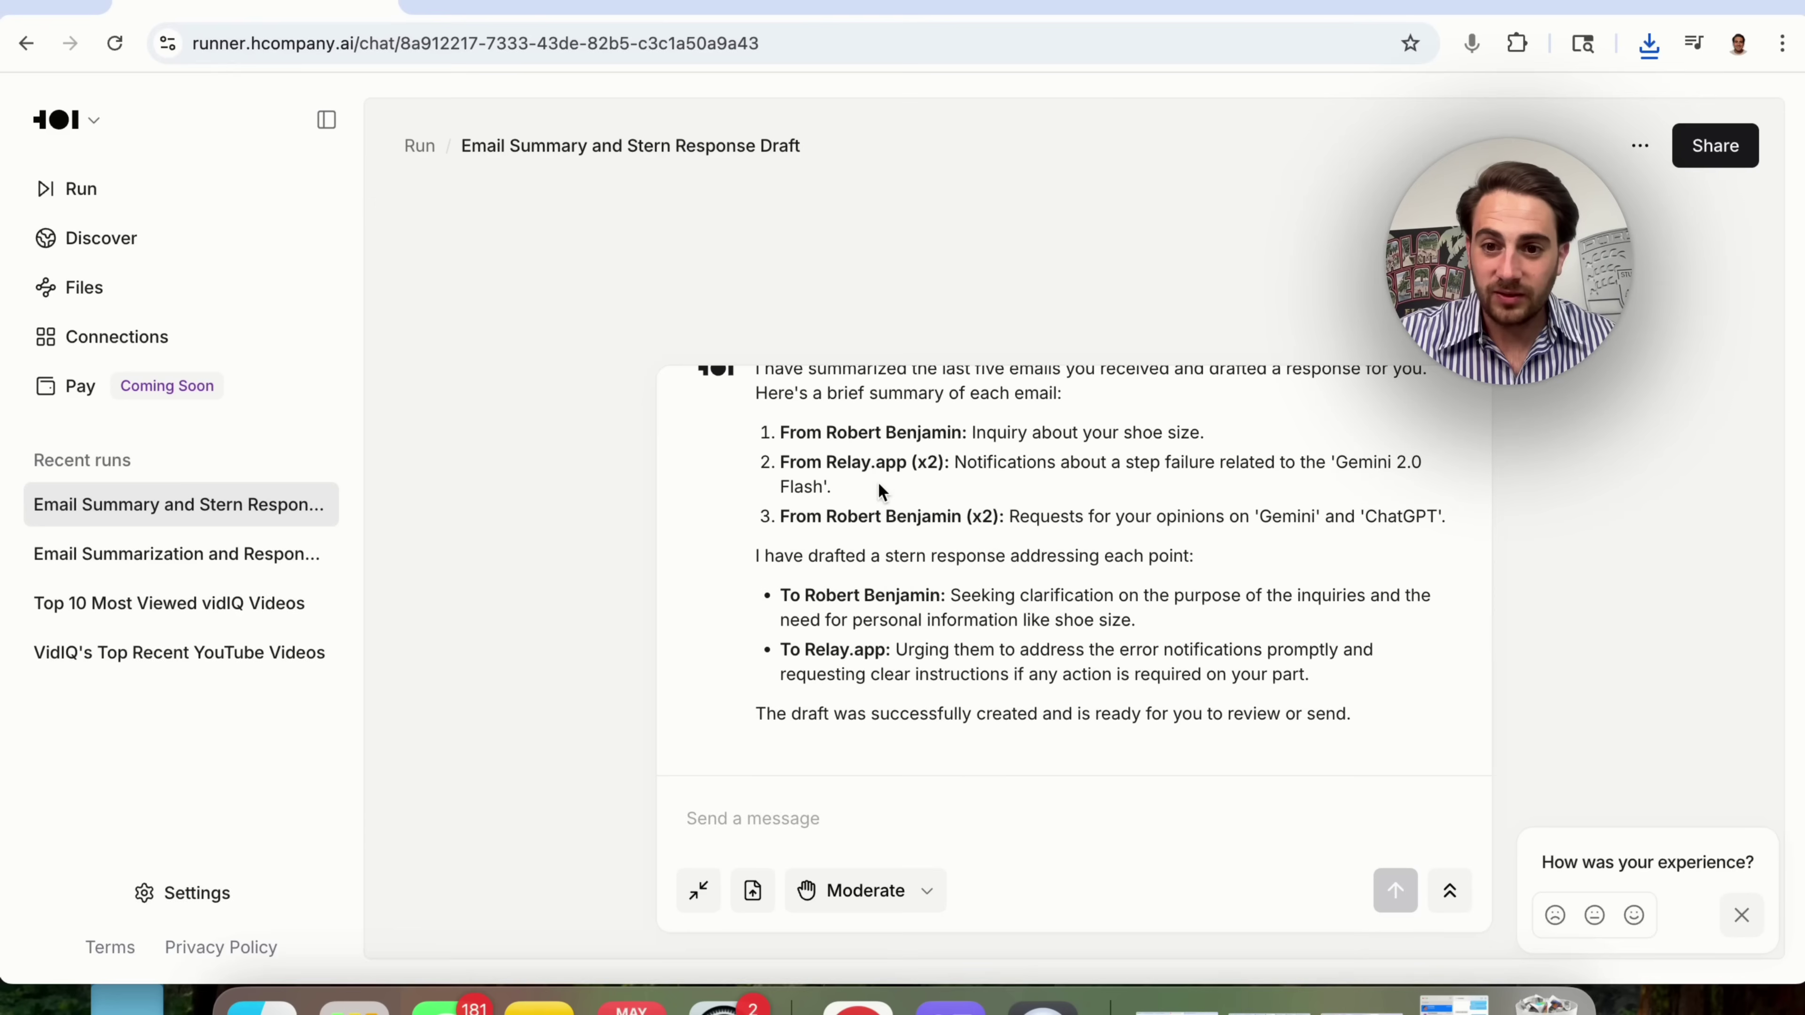
pyautogui.scroll(1, 881, 505)
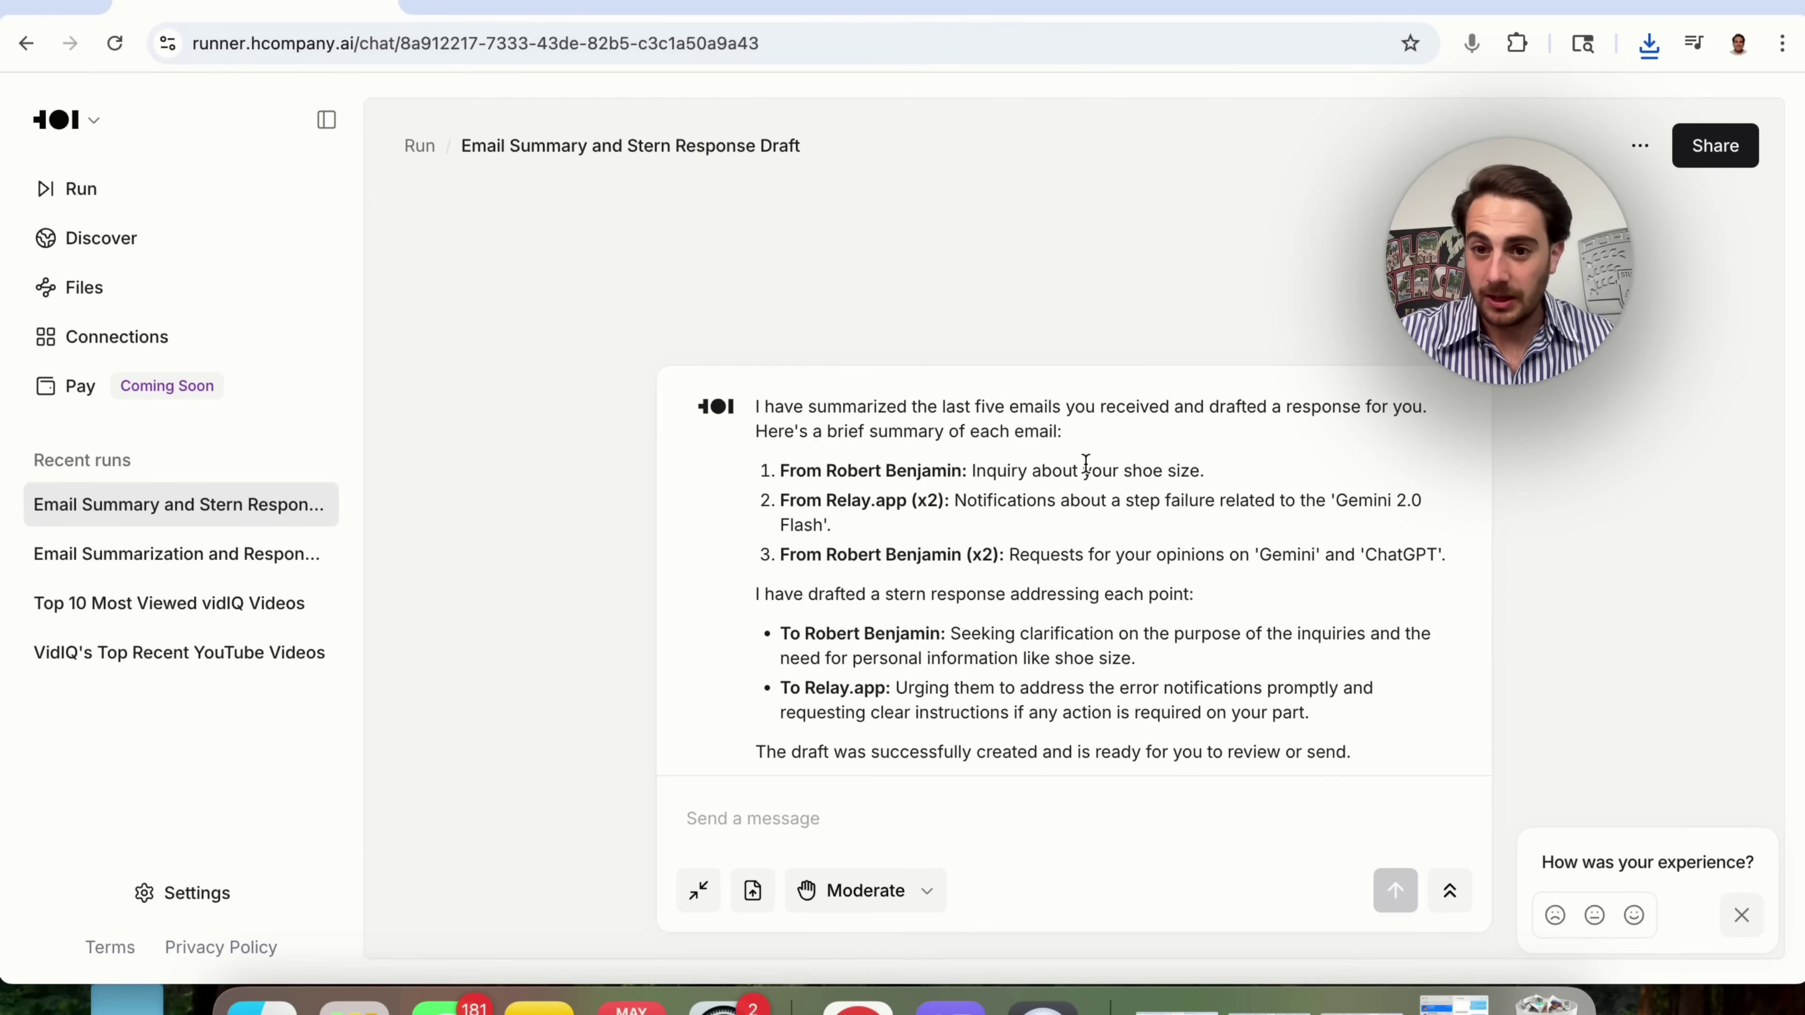
pyautogui.scroll(-1, 966, 590)
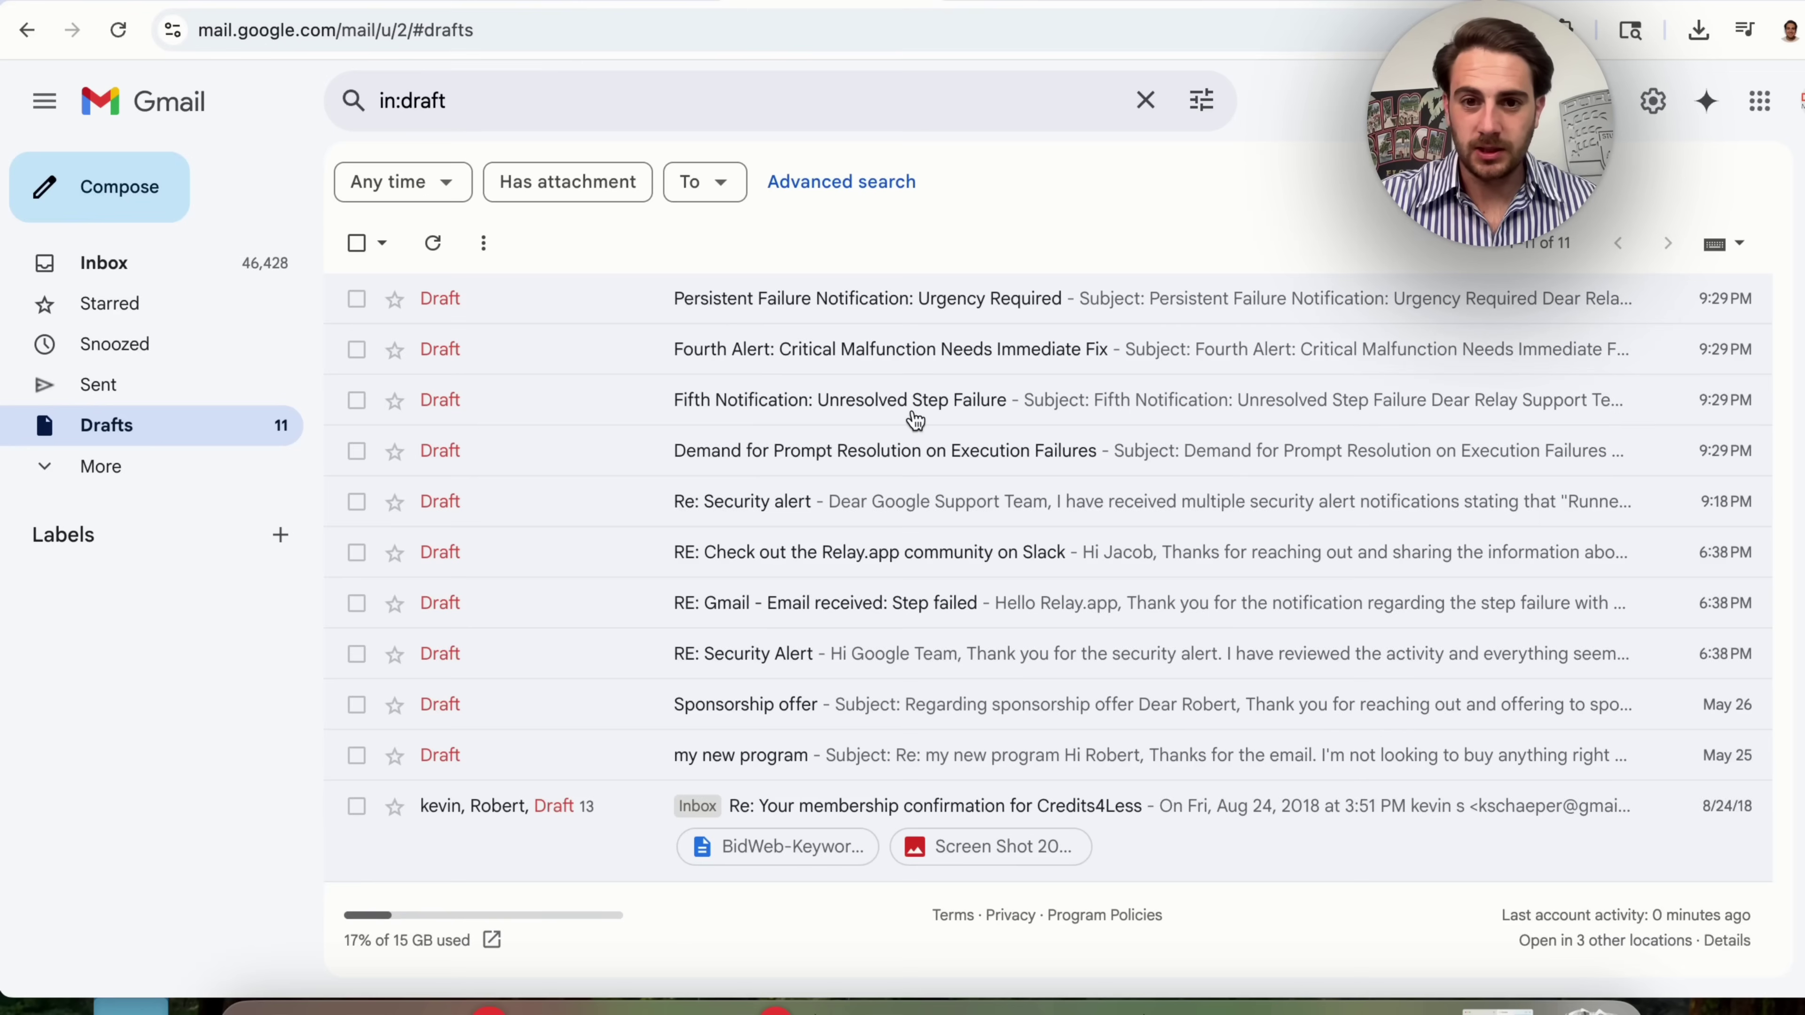
# Step: In Gmail, open the draft "Fifth Notification: Unresolved Step Failure" and delete the [Your Name] placeholder from its sign-off
pyautogui.click(966, 398)
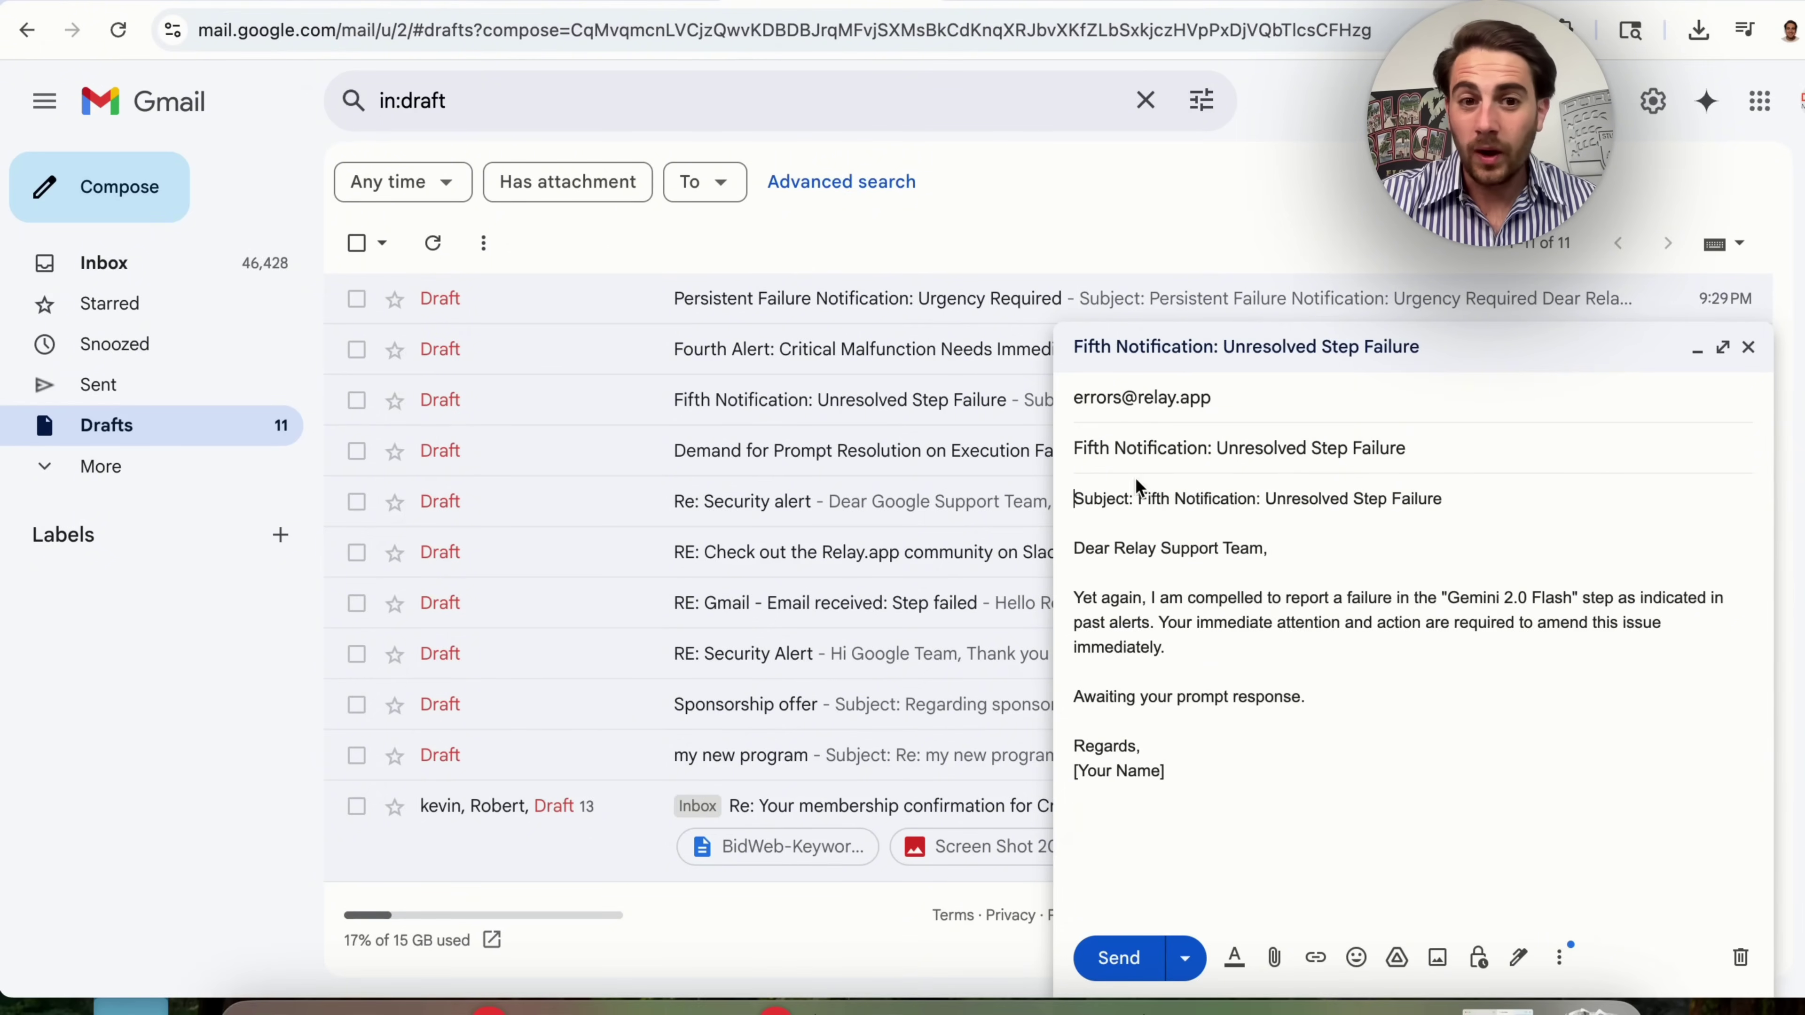
pyautogui.tripleClick(1166, 777)
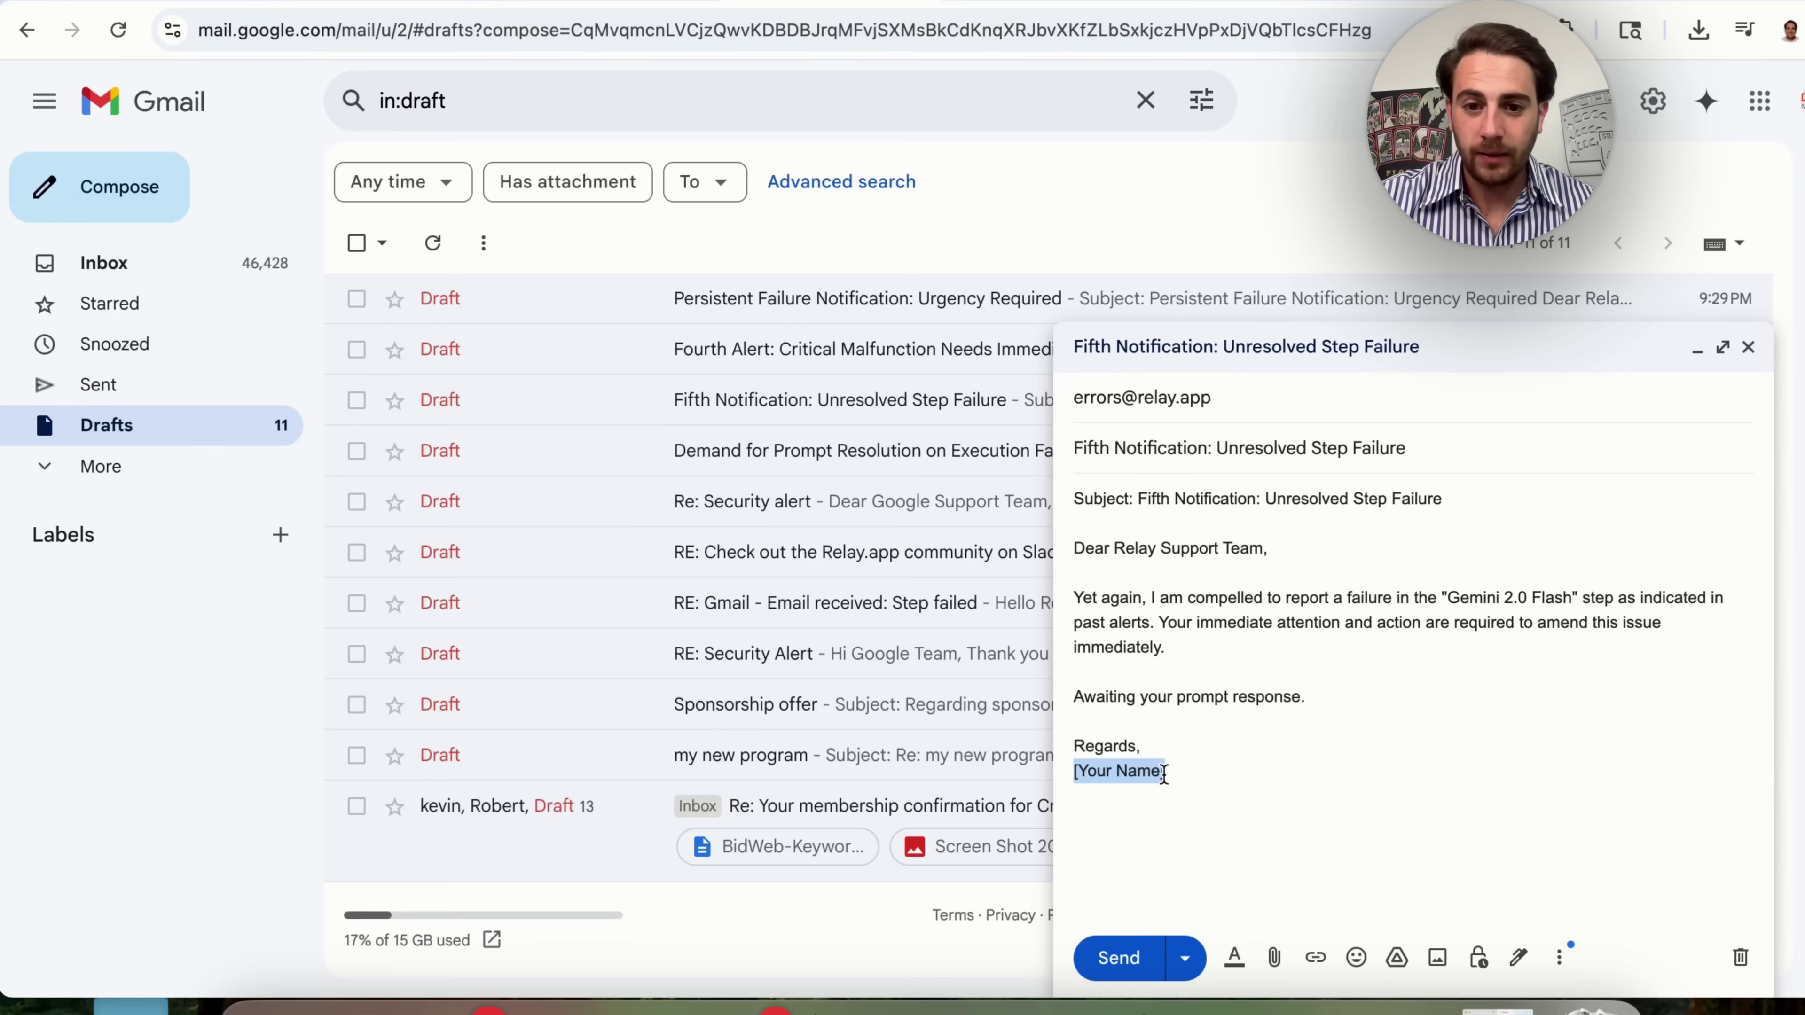
pyautogui.press('BackSpace')
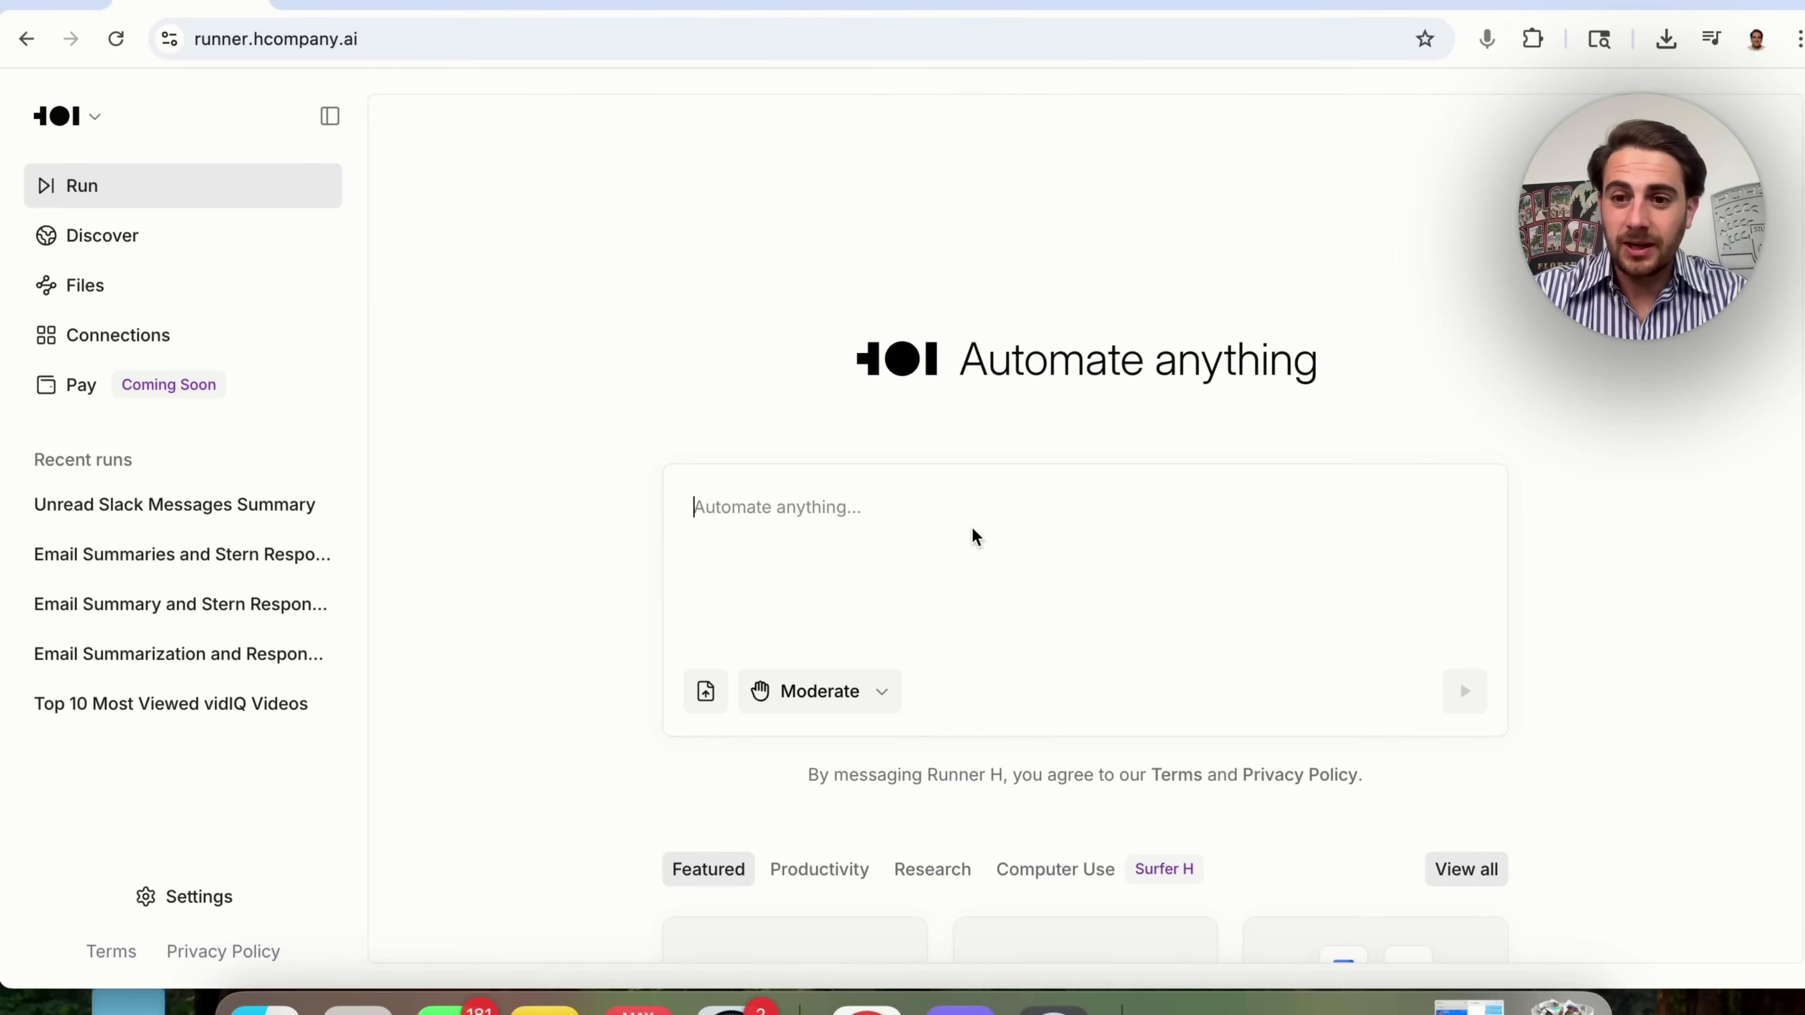
# Step: Start a run asking to write in #all-queencitymediagroup on Slack that there is an all hands meeting everyone must attend on Tuesday
pyautogui.write('Please')
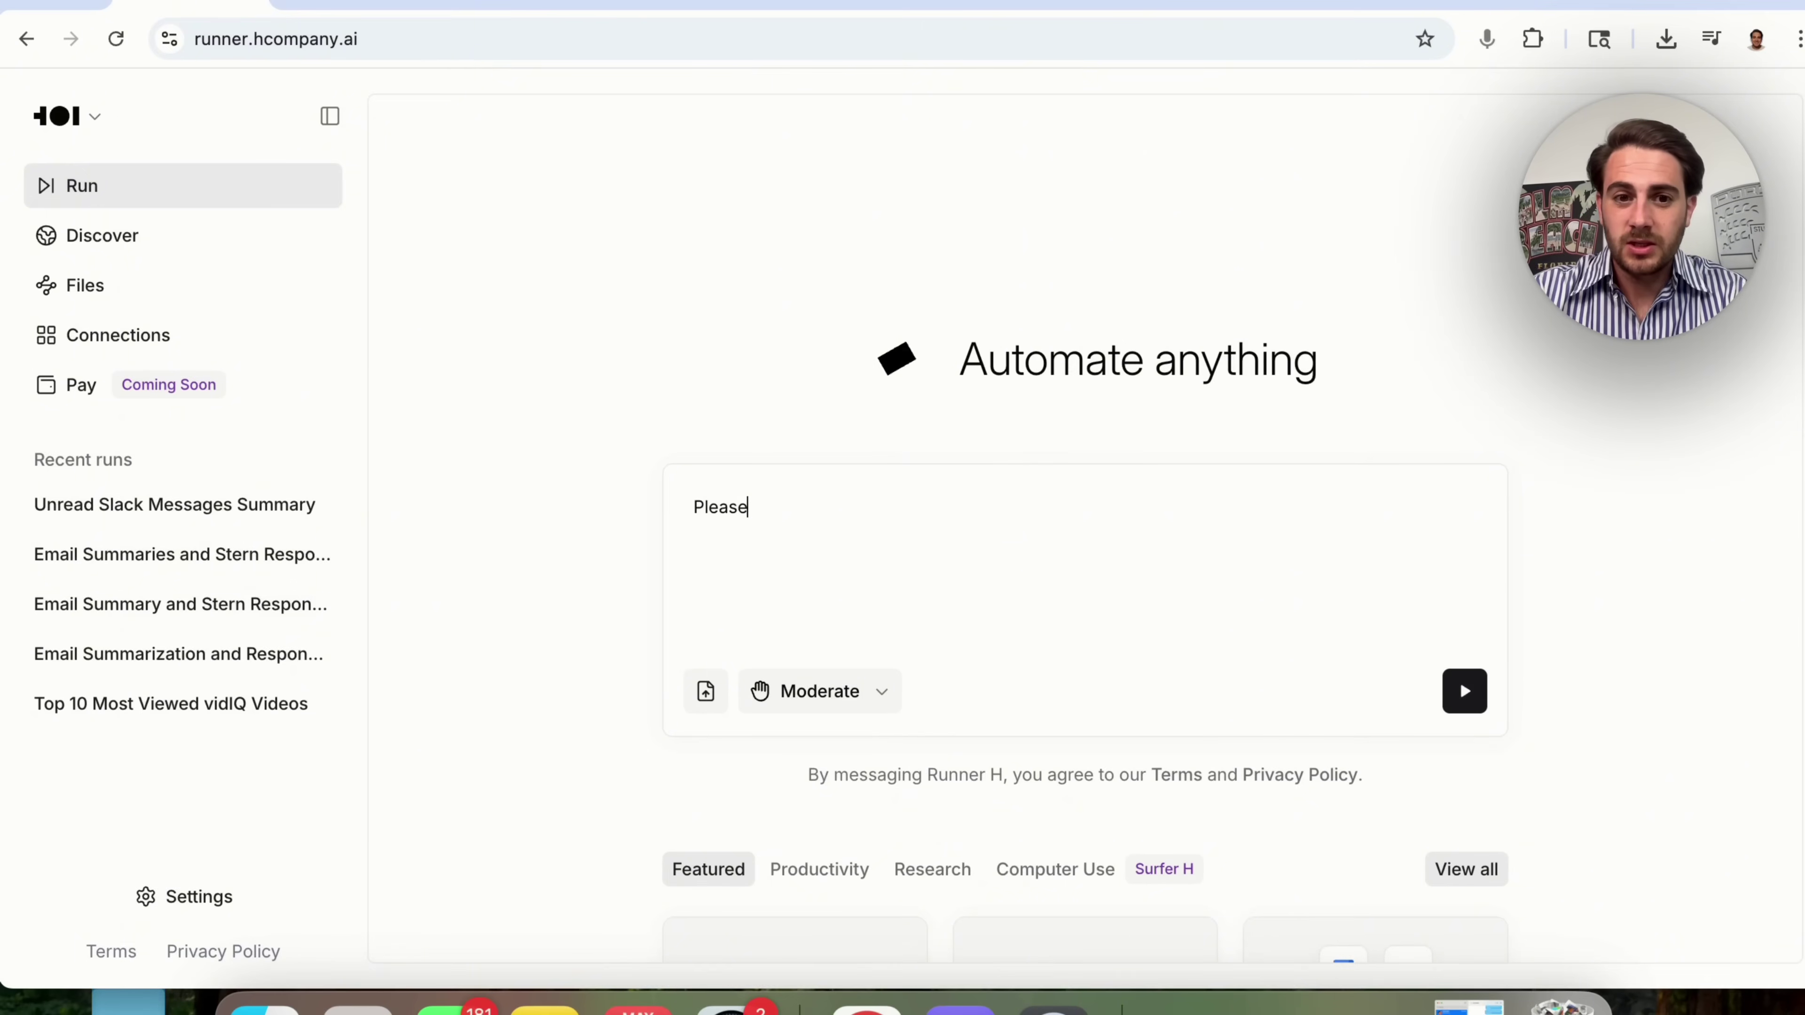
pyautogui.write(' write in #all-queencitymediagroup on')
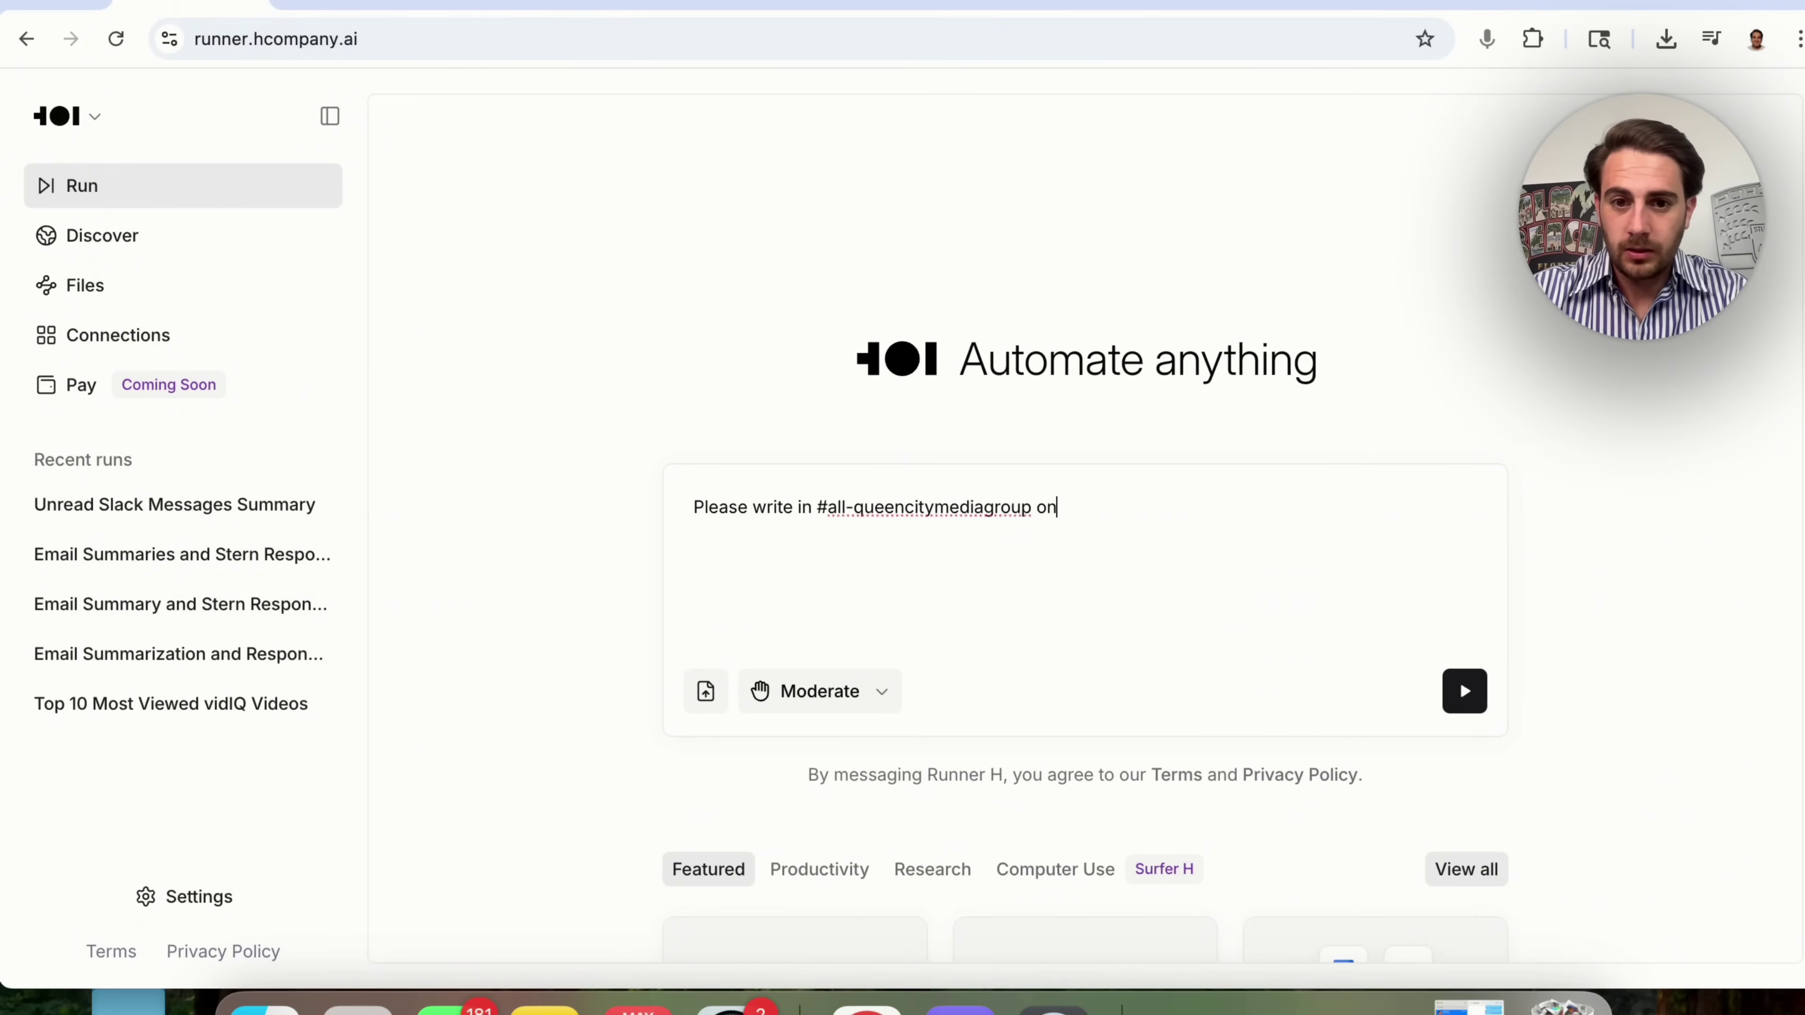
pyautogui.write(' slack that there is ')
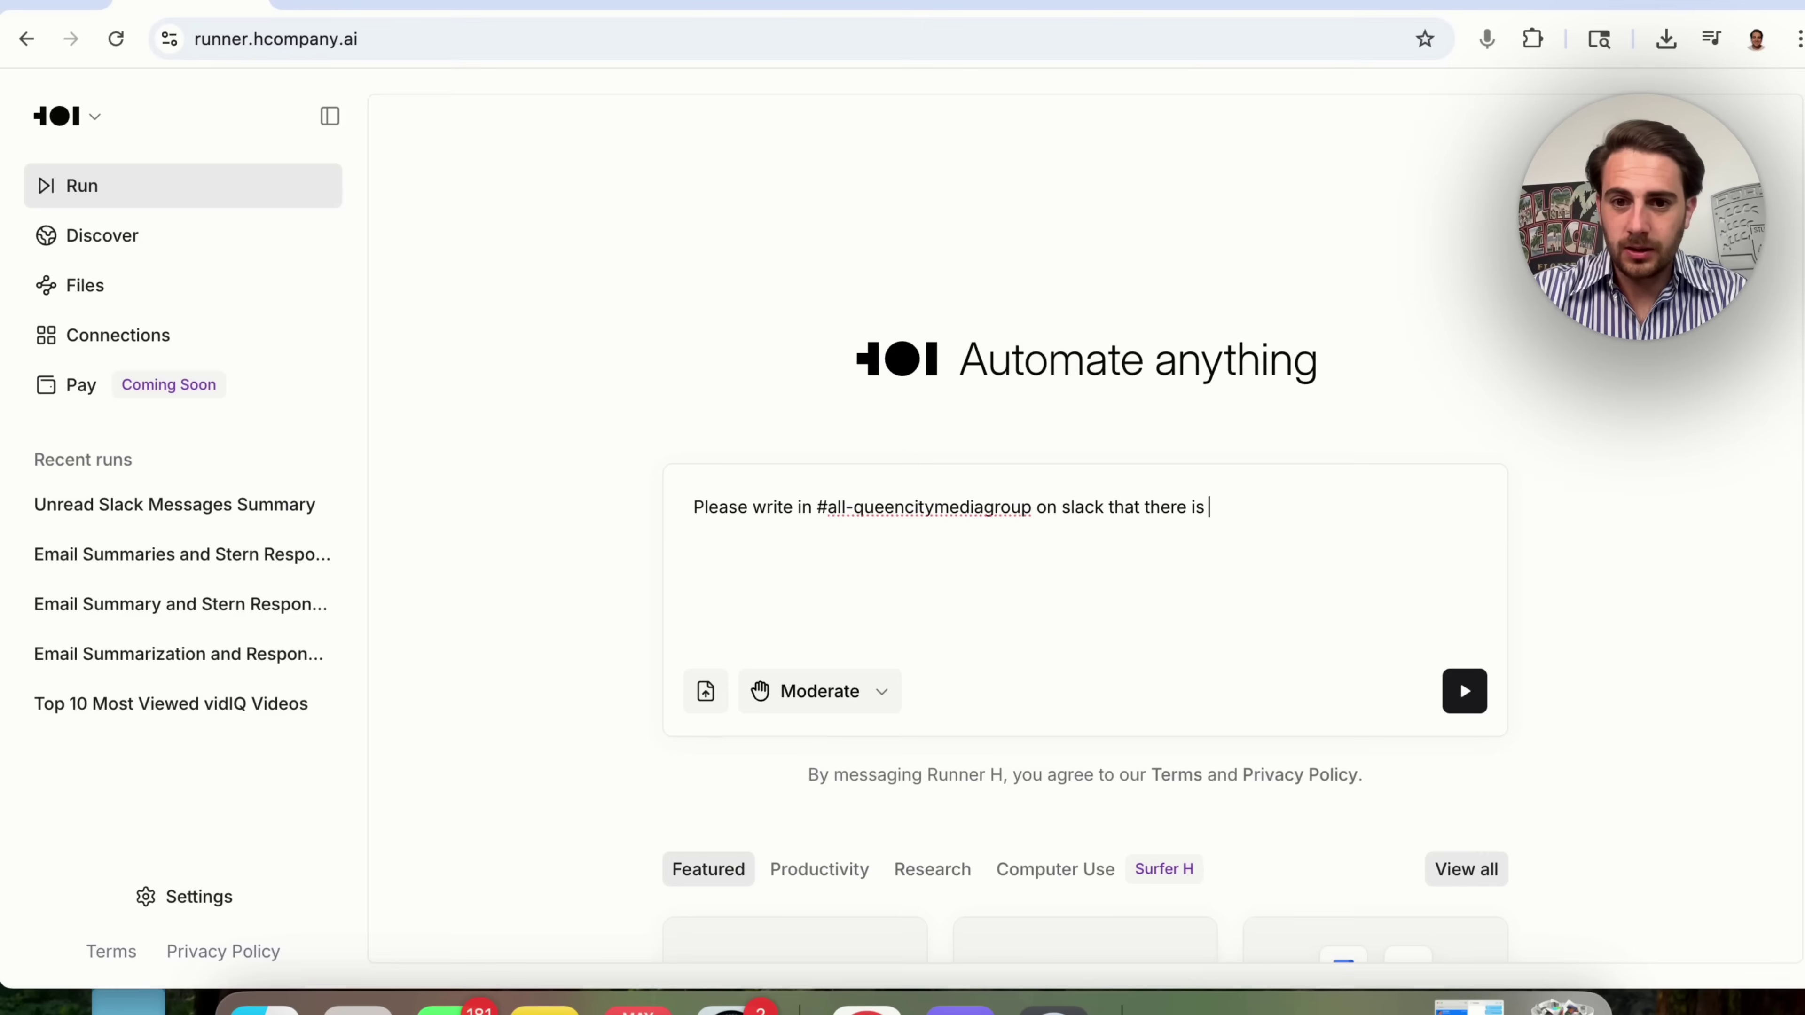
pyautogui.write('an all hands meeti')
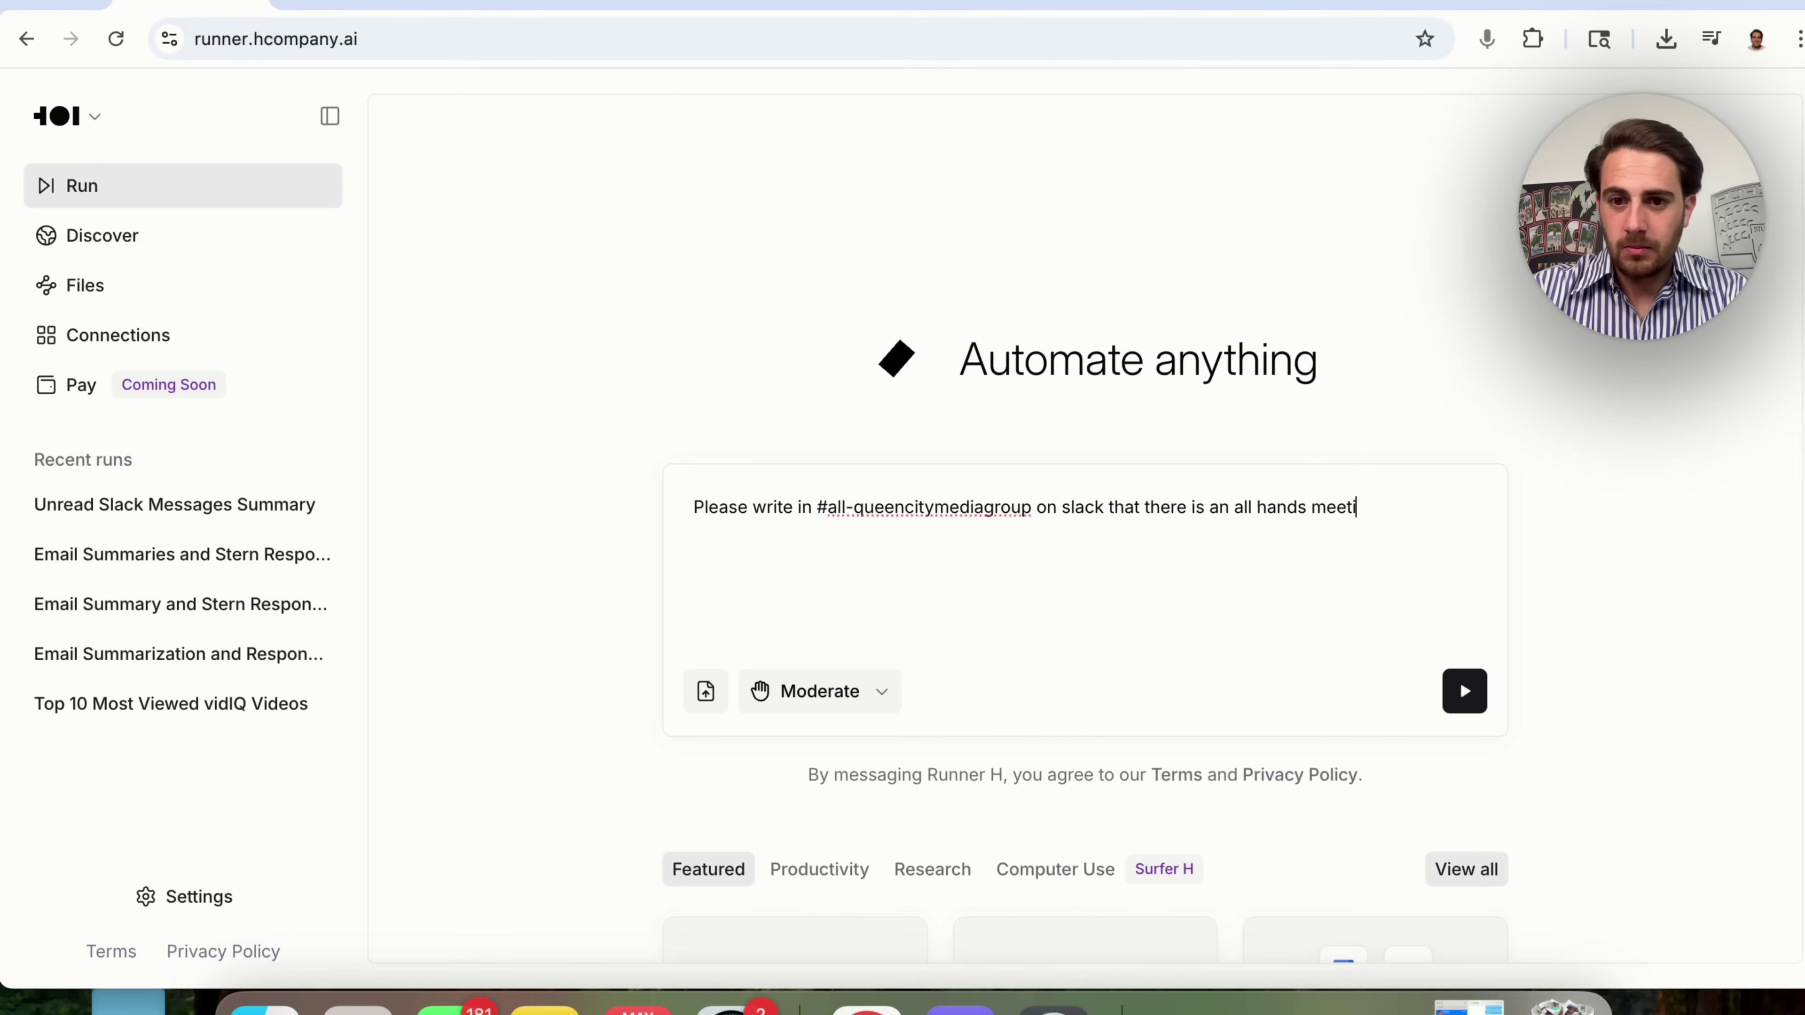
pyautogui.write('ng that everyone mu')
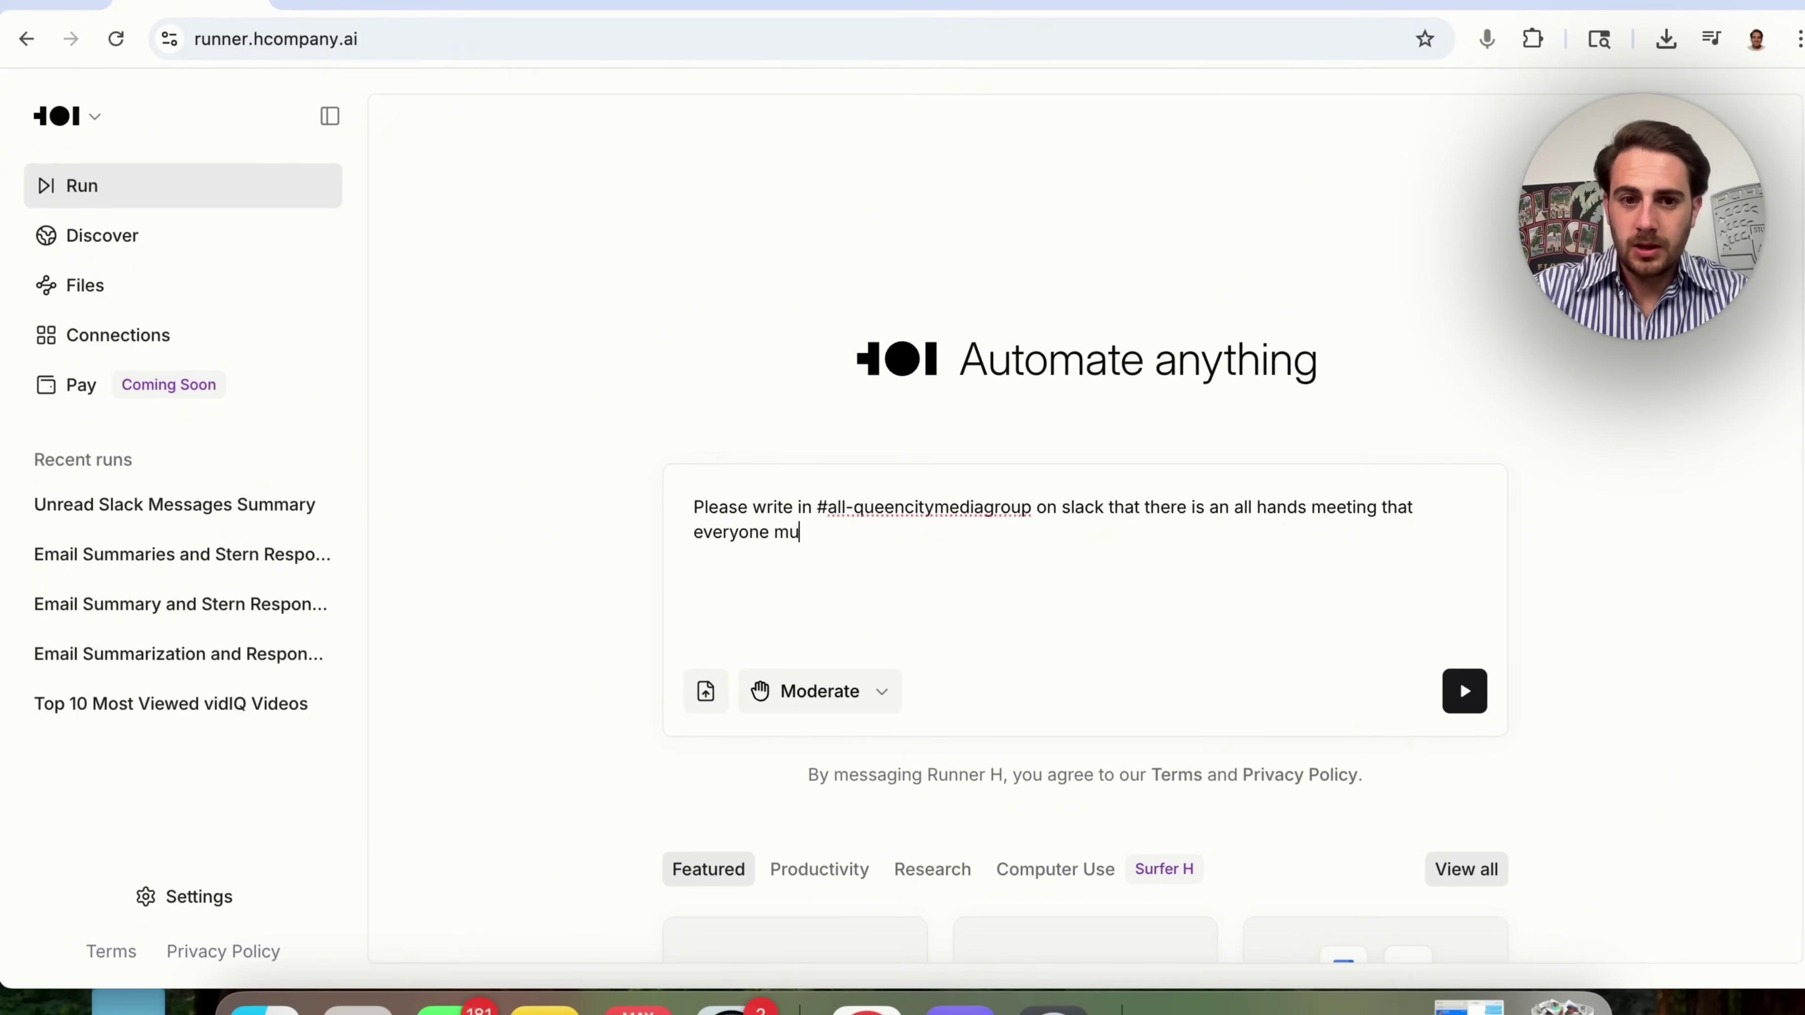
pyautogui.write('st attend on Tuesday')
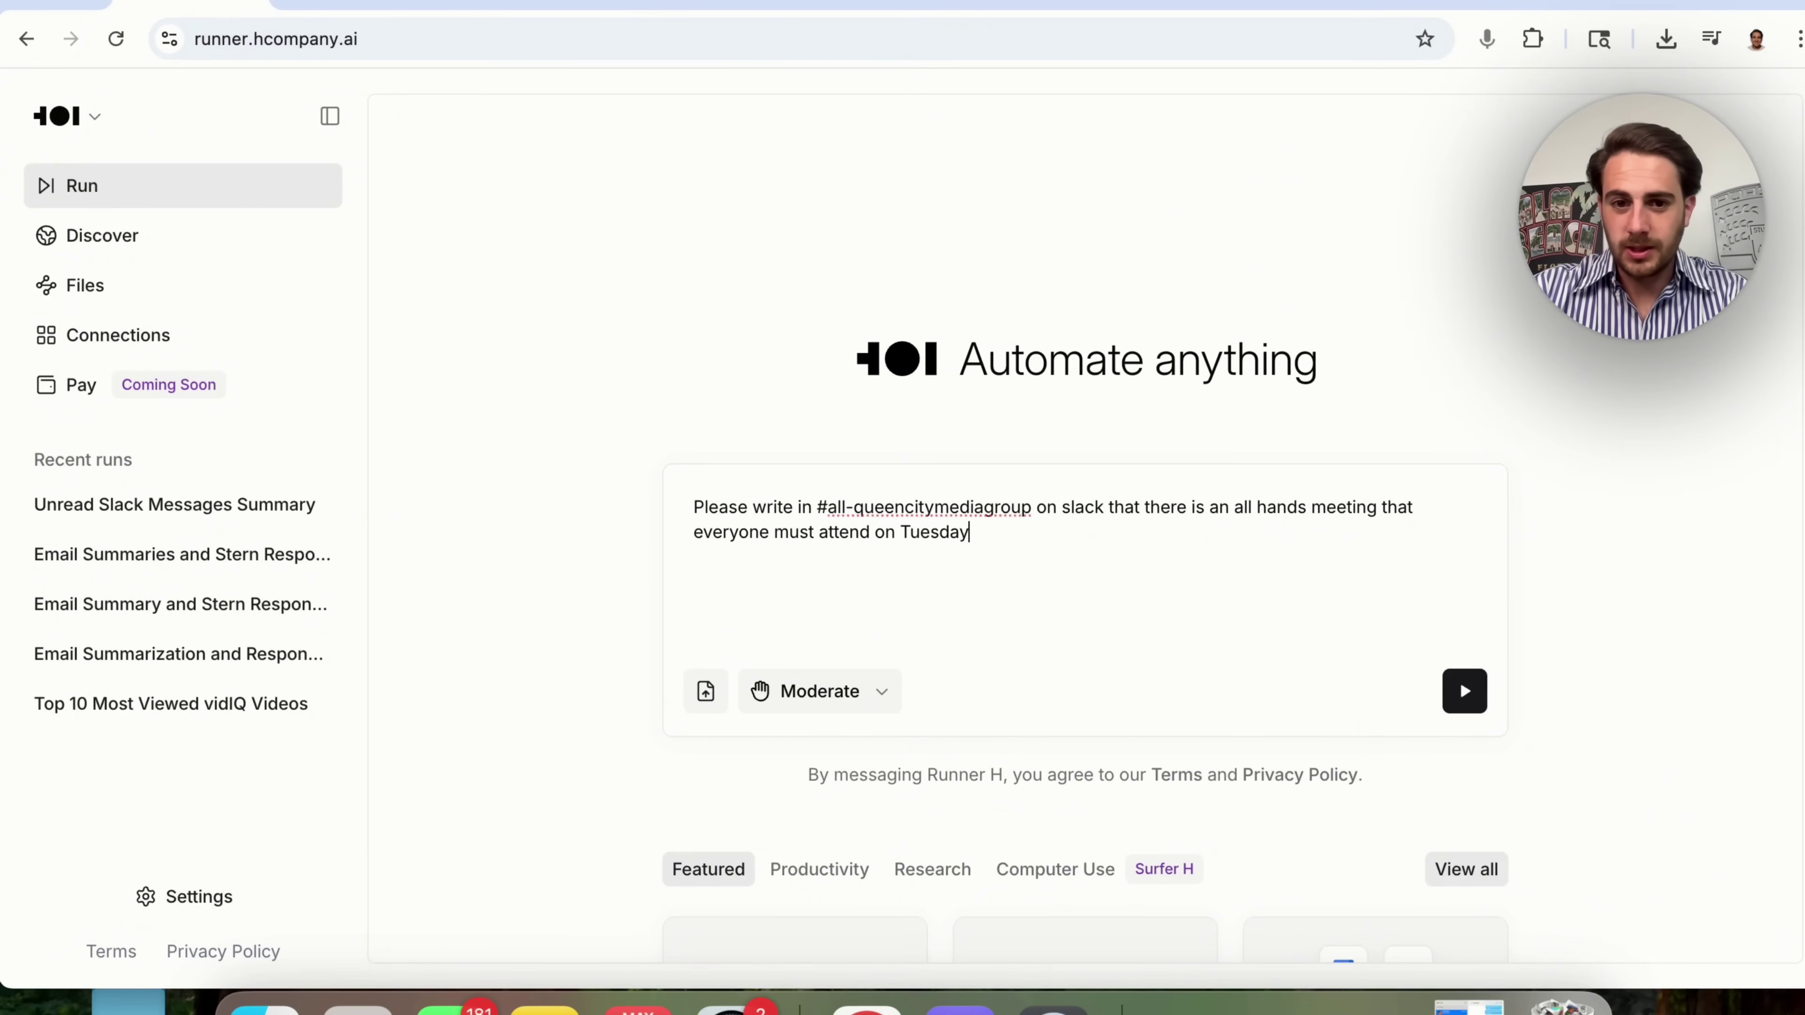
pyautogui.press('Return')
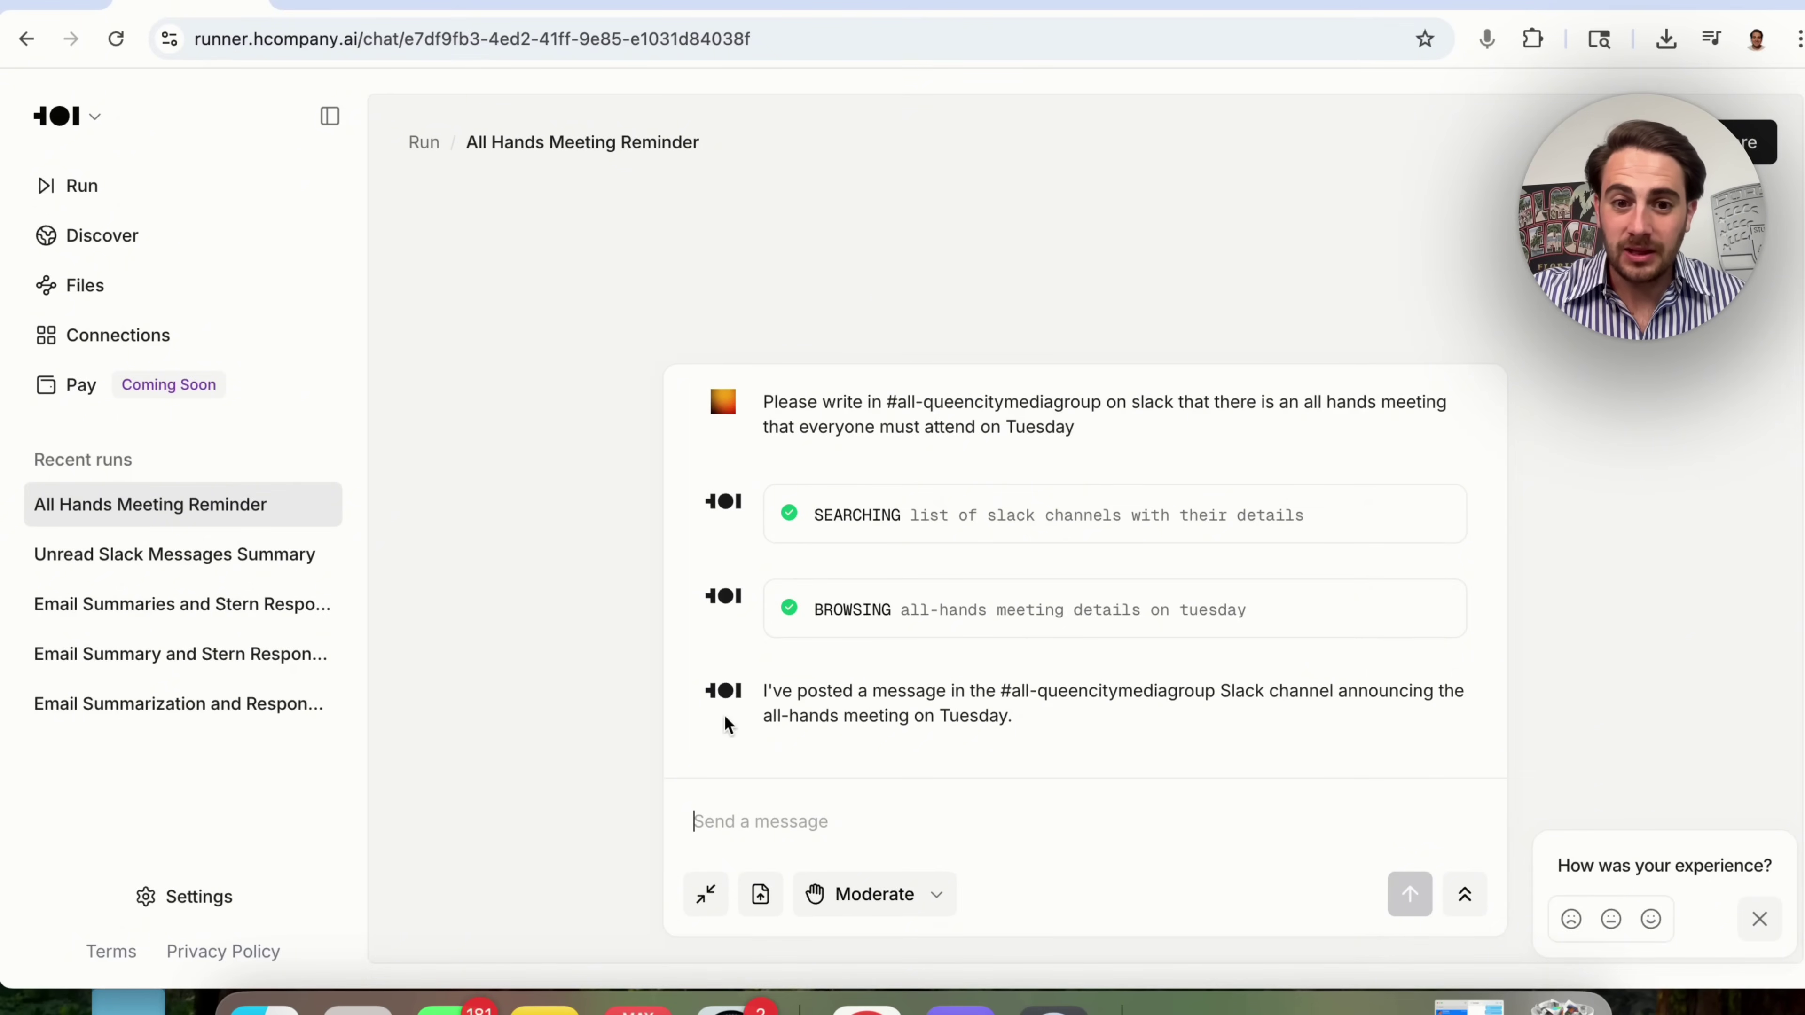
# Step: Switch to Slack and check the all-hands meeting announcement in the #all-queencitymediagroup channel
pyautogui.click(1617, 3)
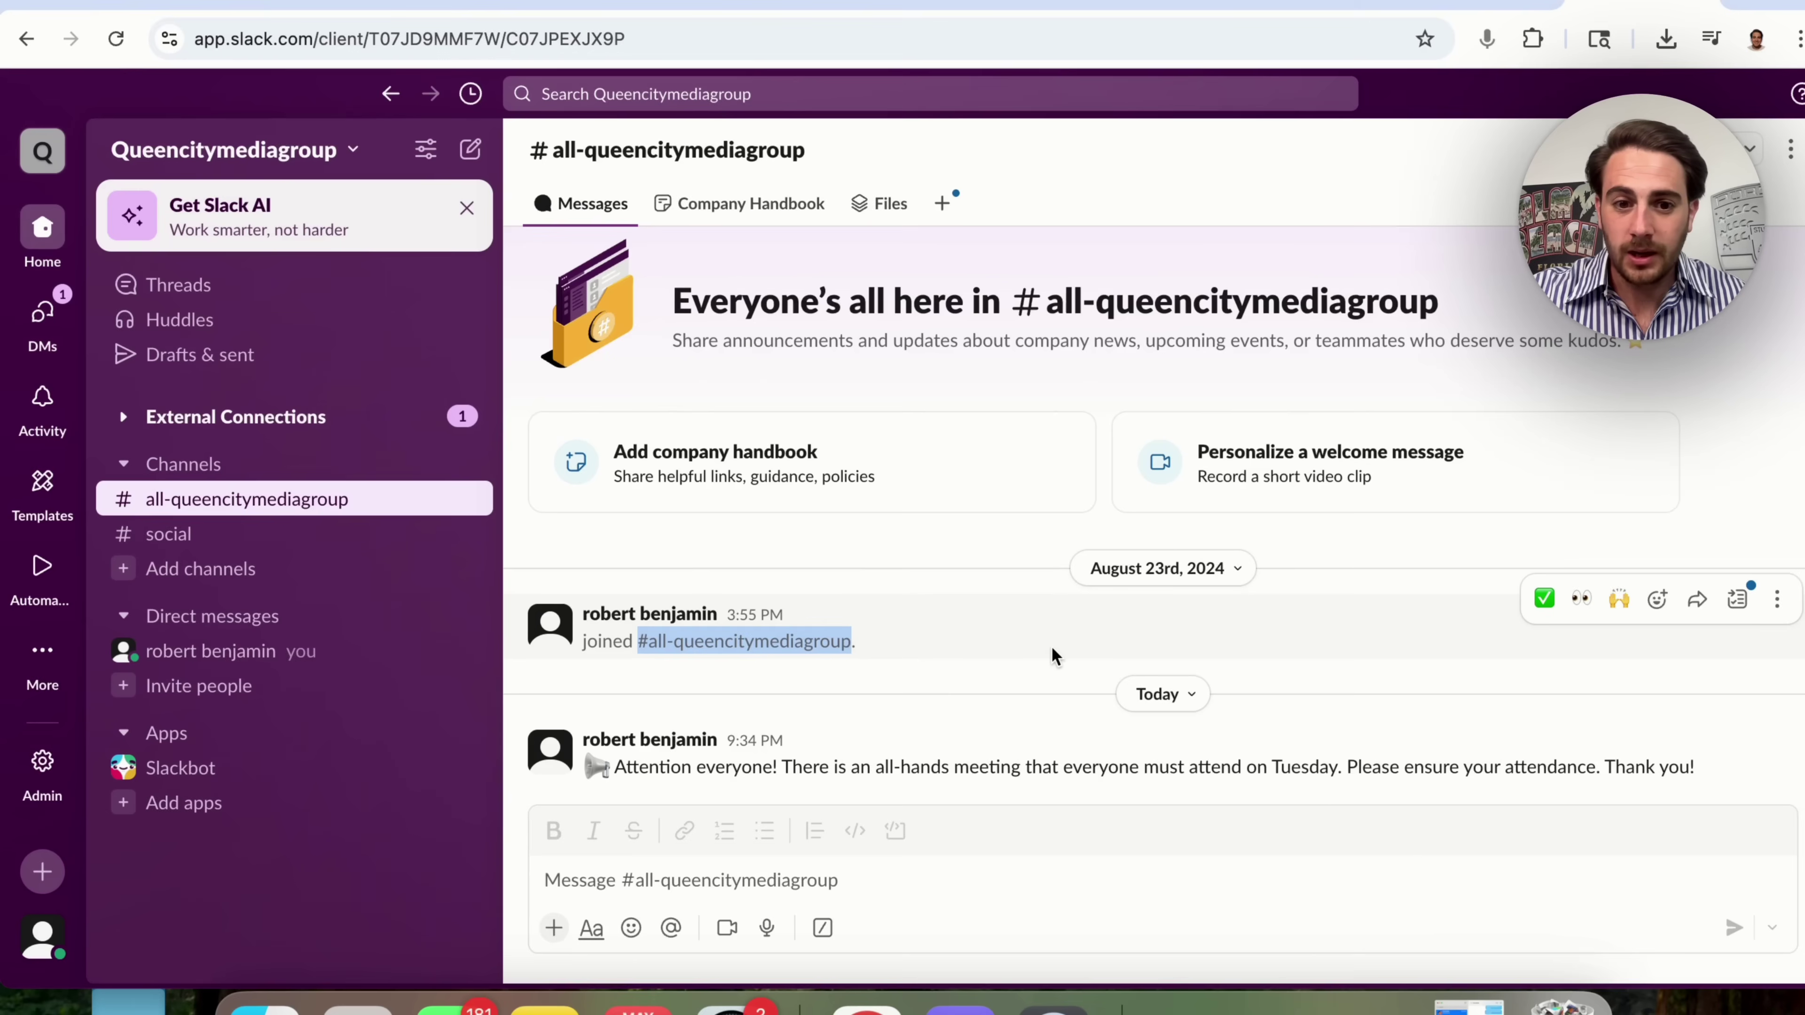
pyautogui.tripleClick(868, 774)
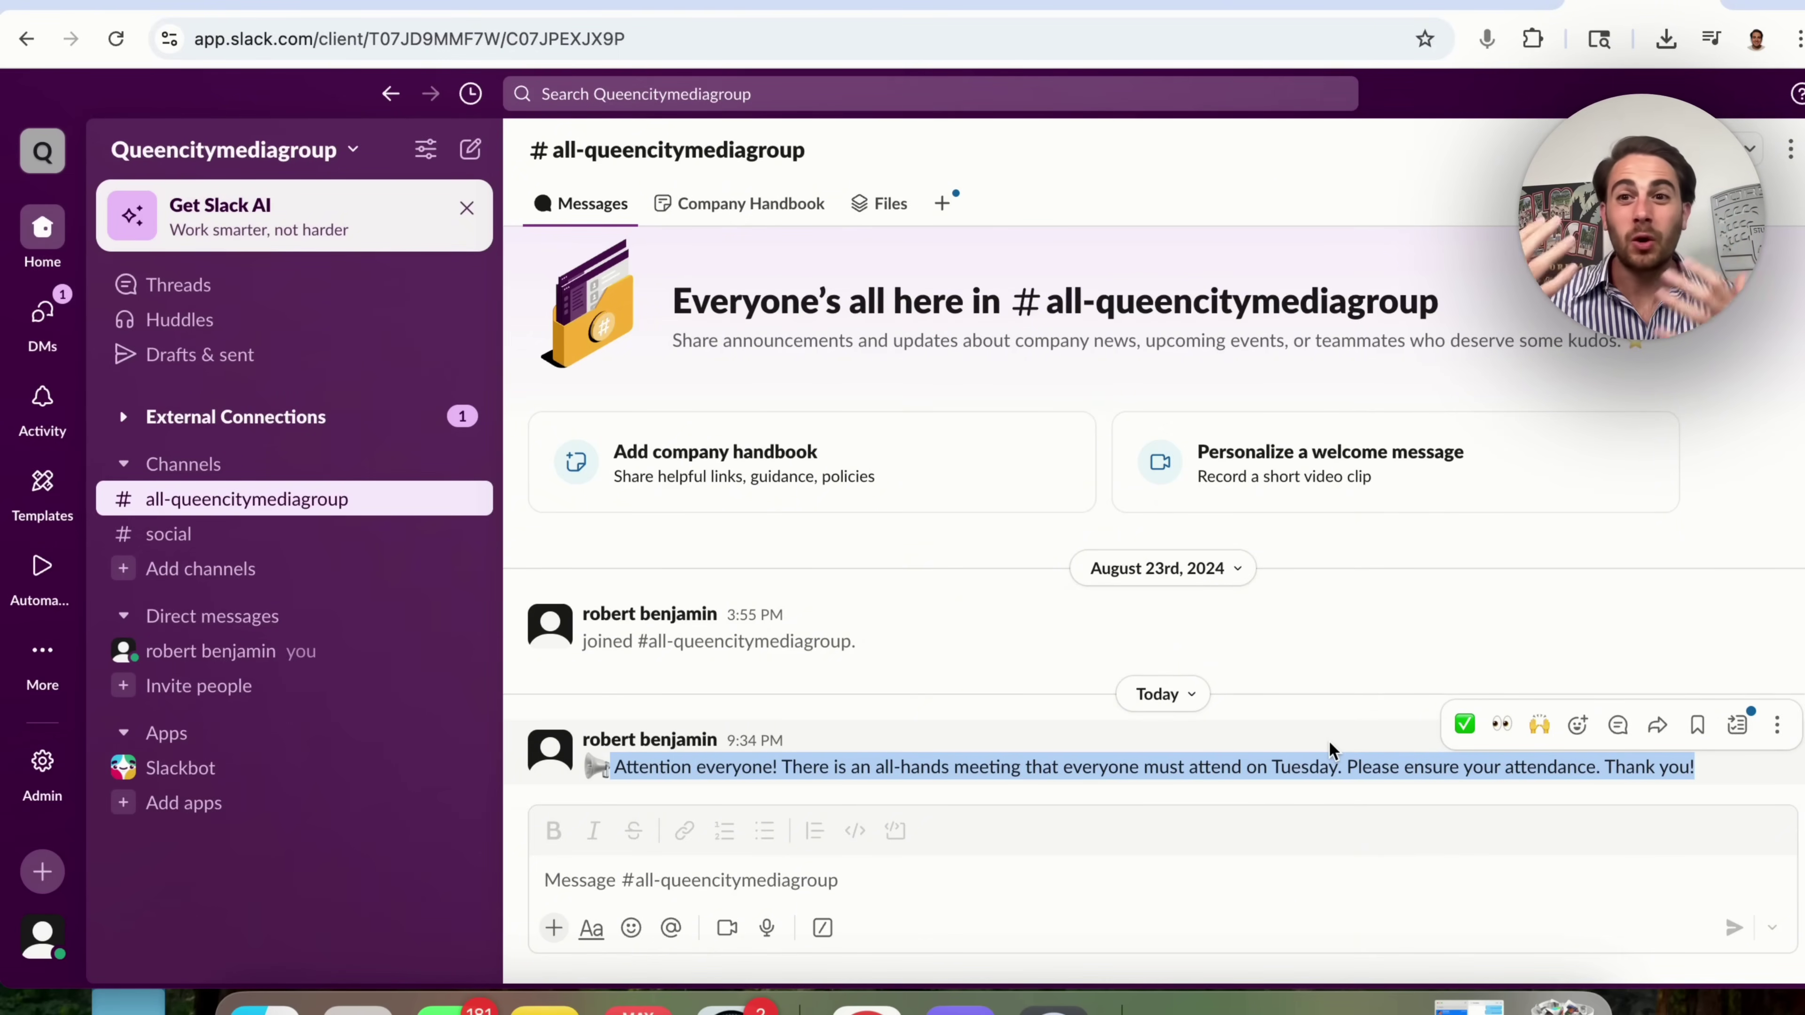
# Step: Back in Runner H, set human involvement to Fully automated and run the Surfer H prompt for Cloudflare's latest earnings report
pyautogui.click(200, 6)
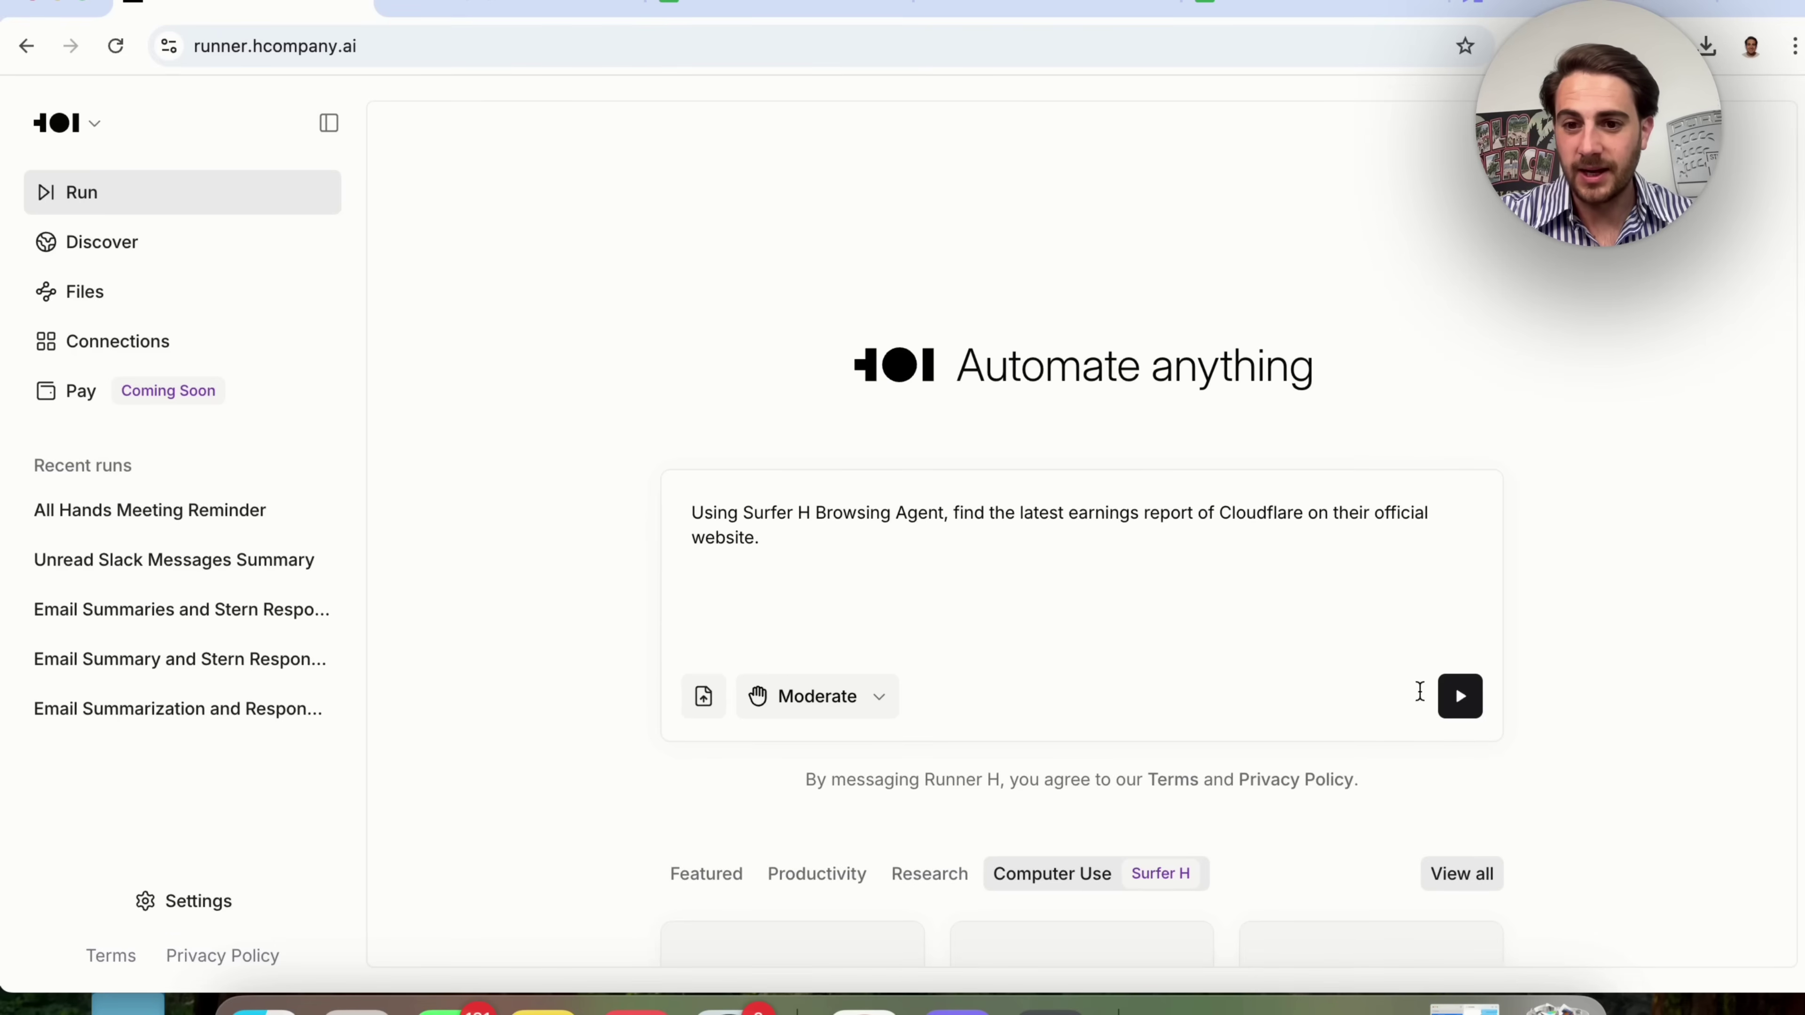
pyautogui.click(861, 722)
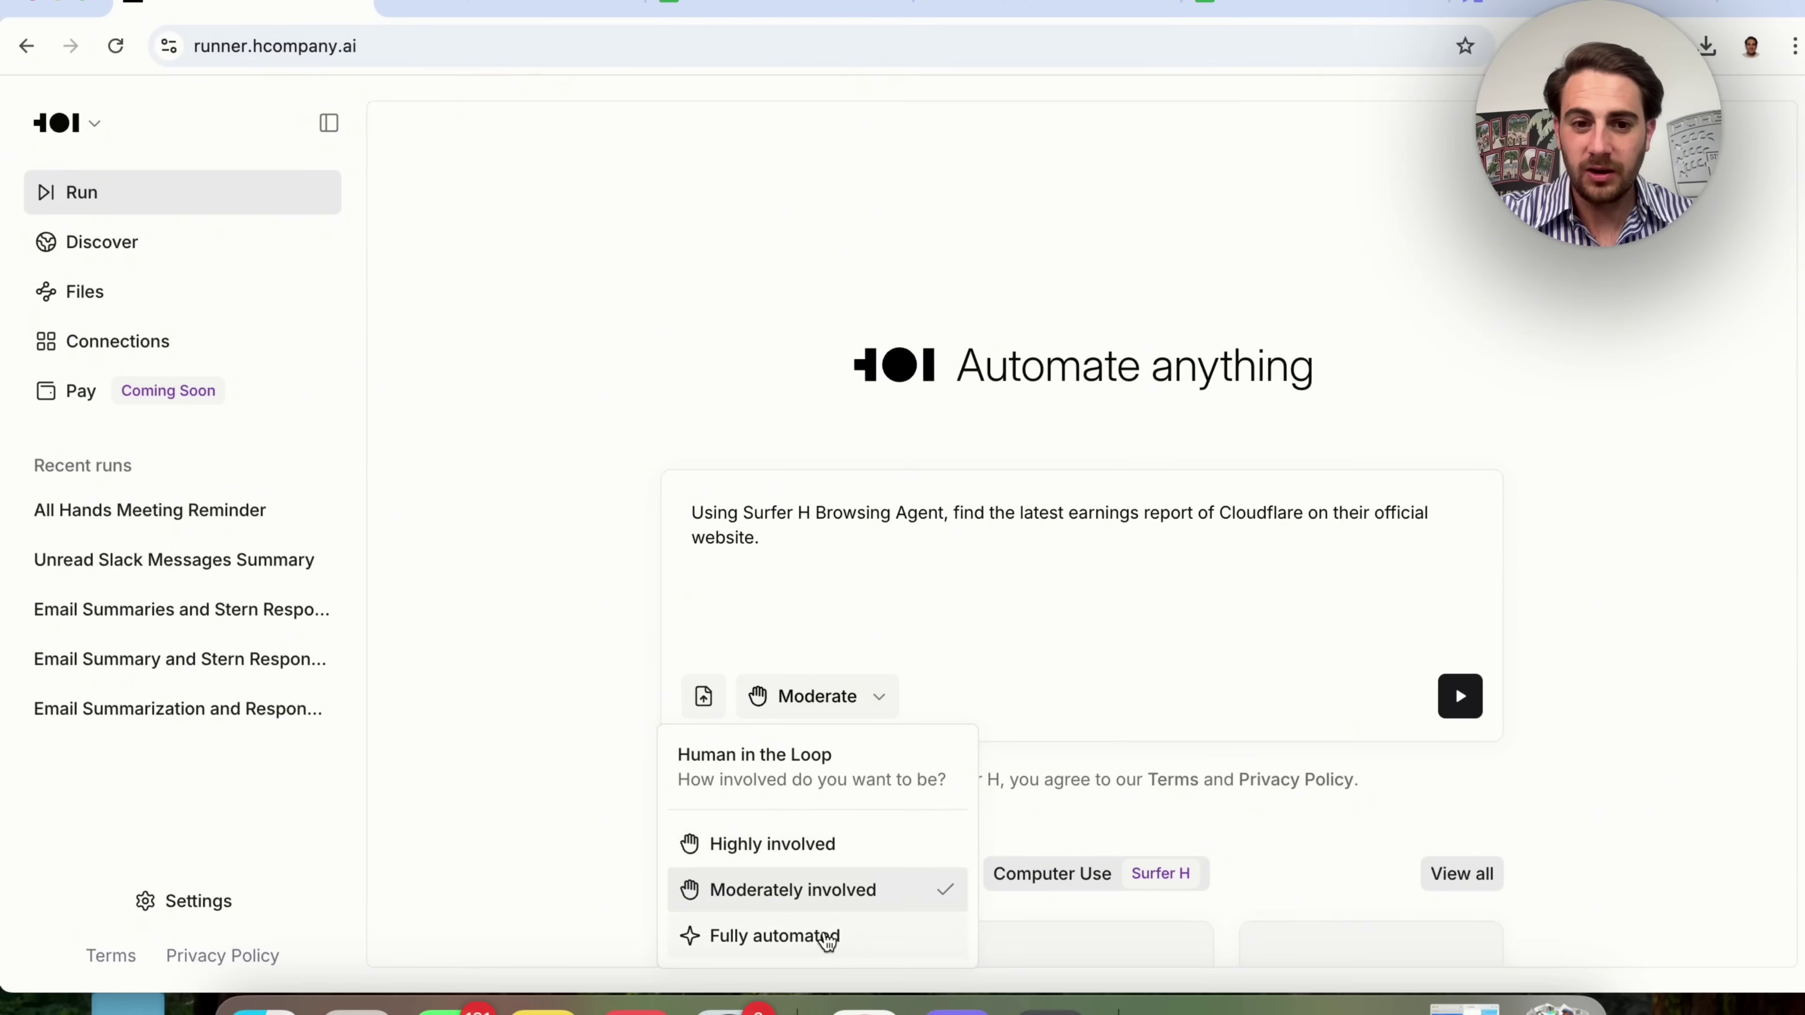
pyautogui.click(826, 935)
pyautogui.click(1453, 701)
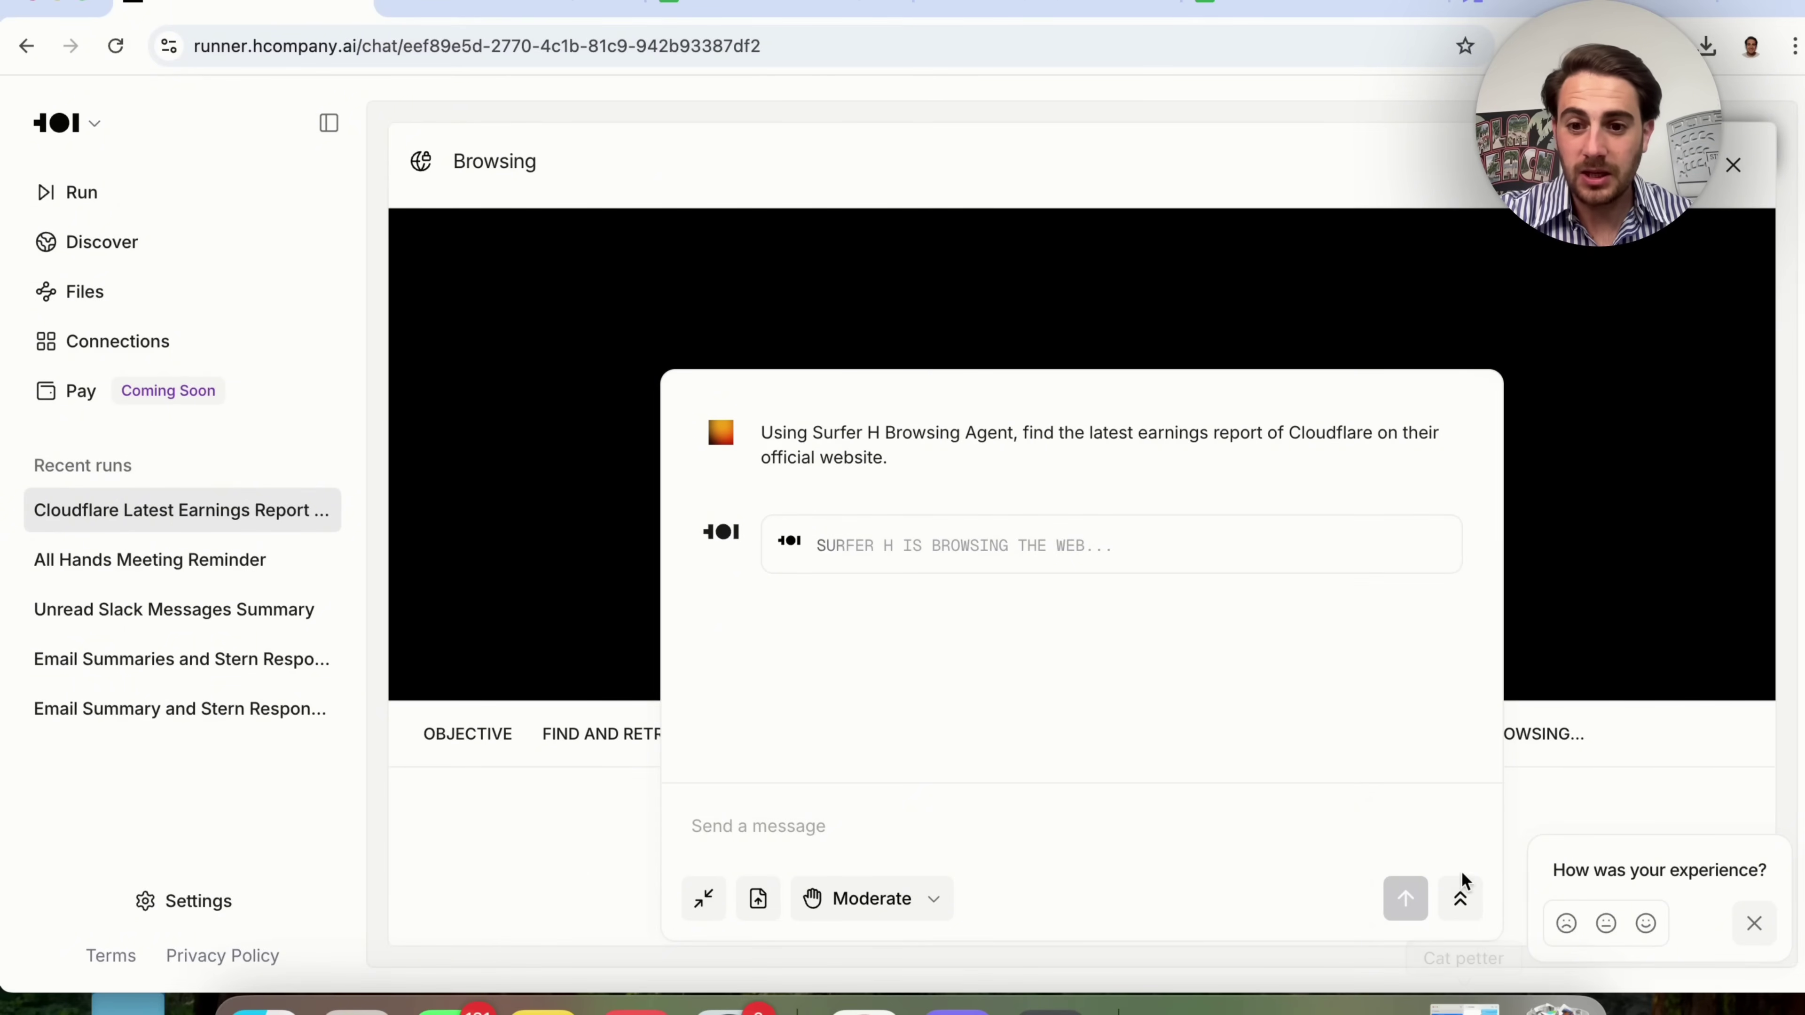
# Step: Examine the Cloudflare run's Surfer H browsing view and its chat overlay with the original prompt
pyautogui.click(1461, 898)
pyautogui.click(1462, 897)
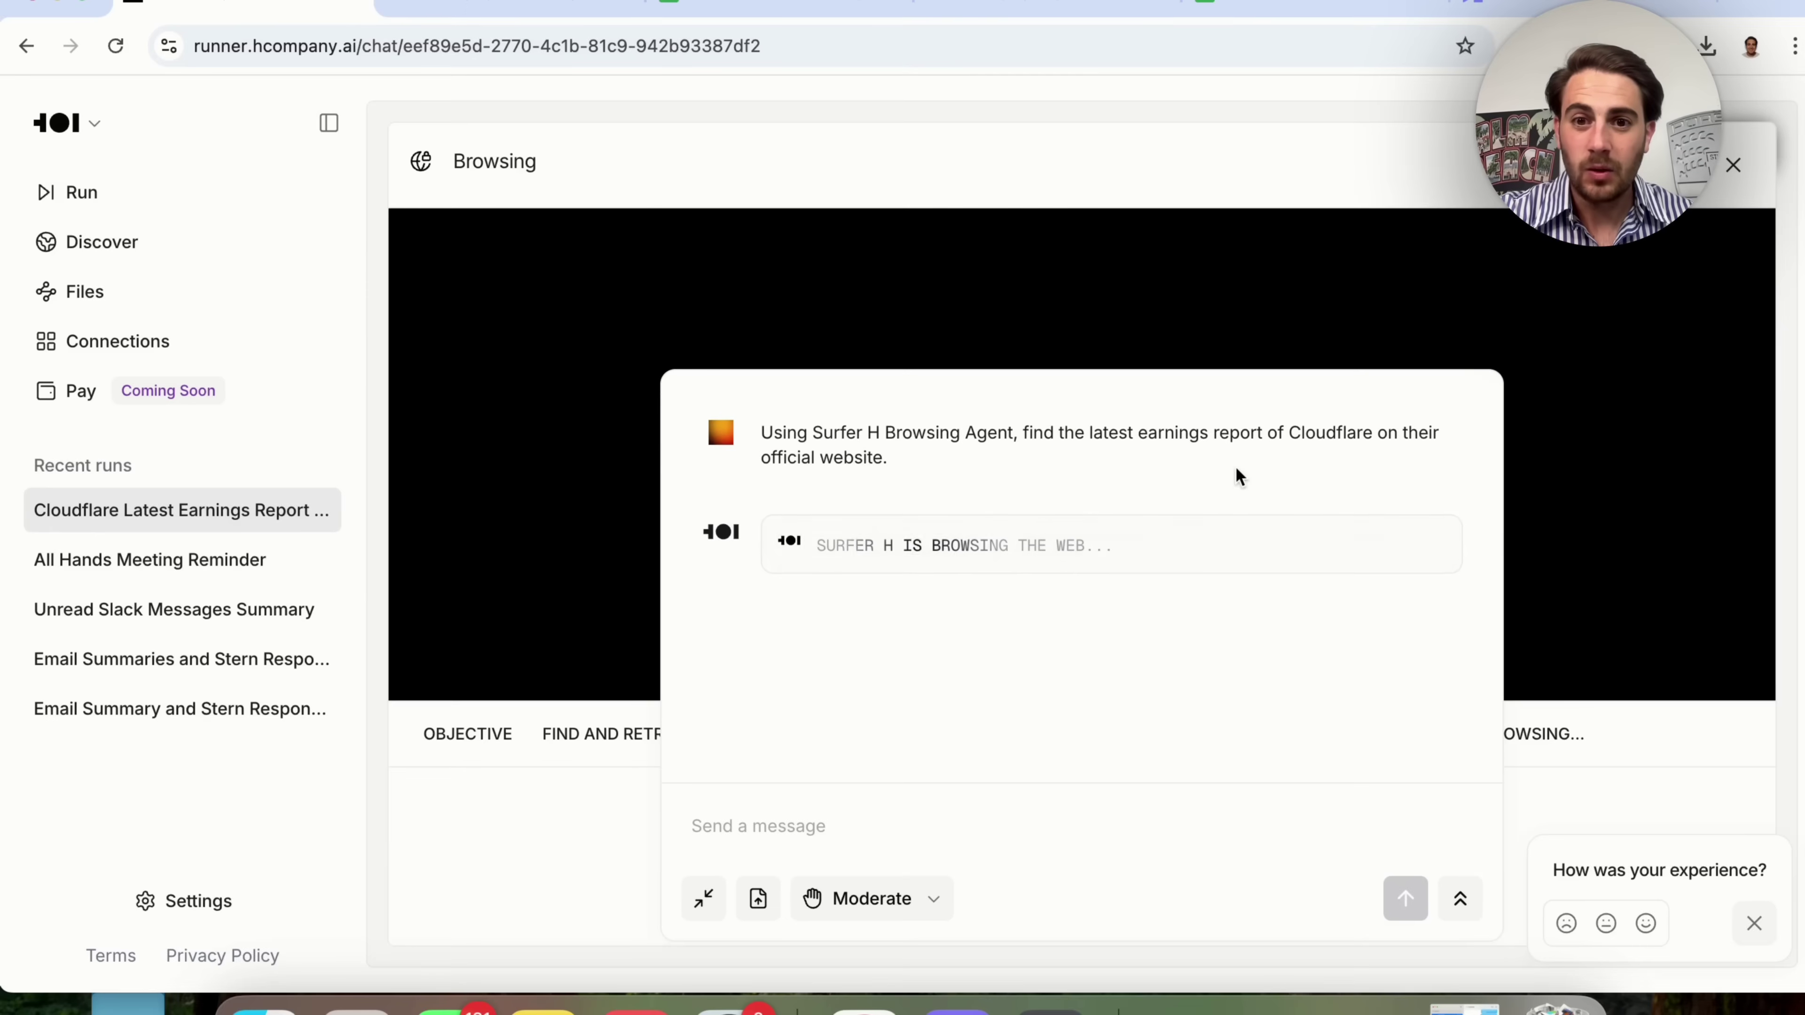
pyautogui.moveTo(1228, 396); pyautogui.dragTo(1031, 536)
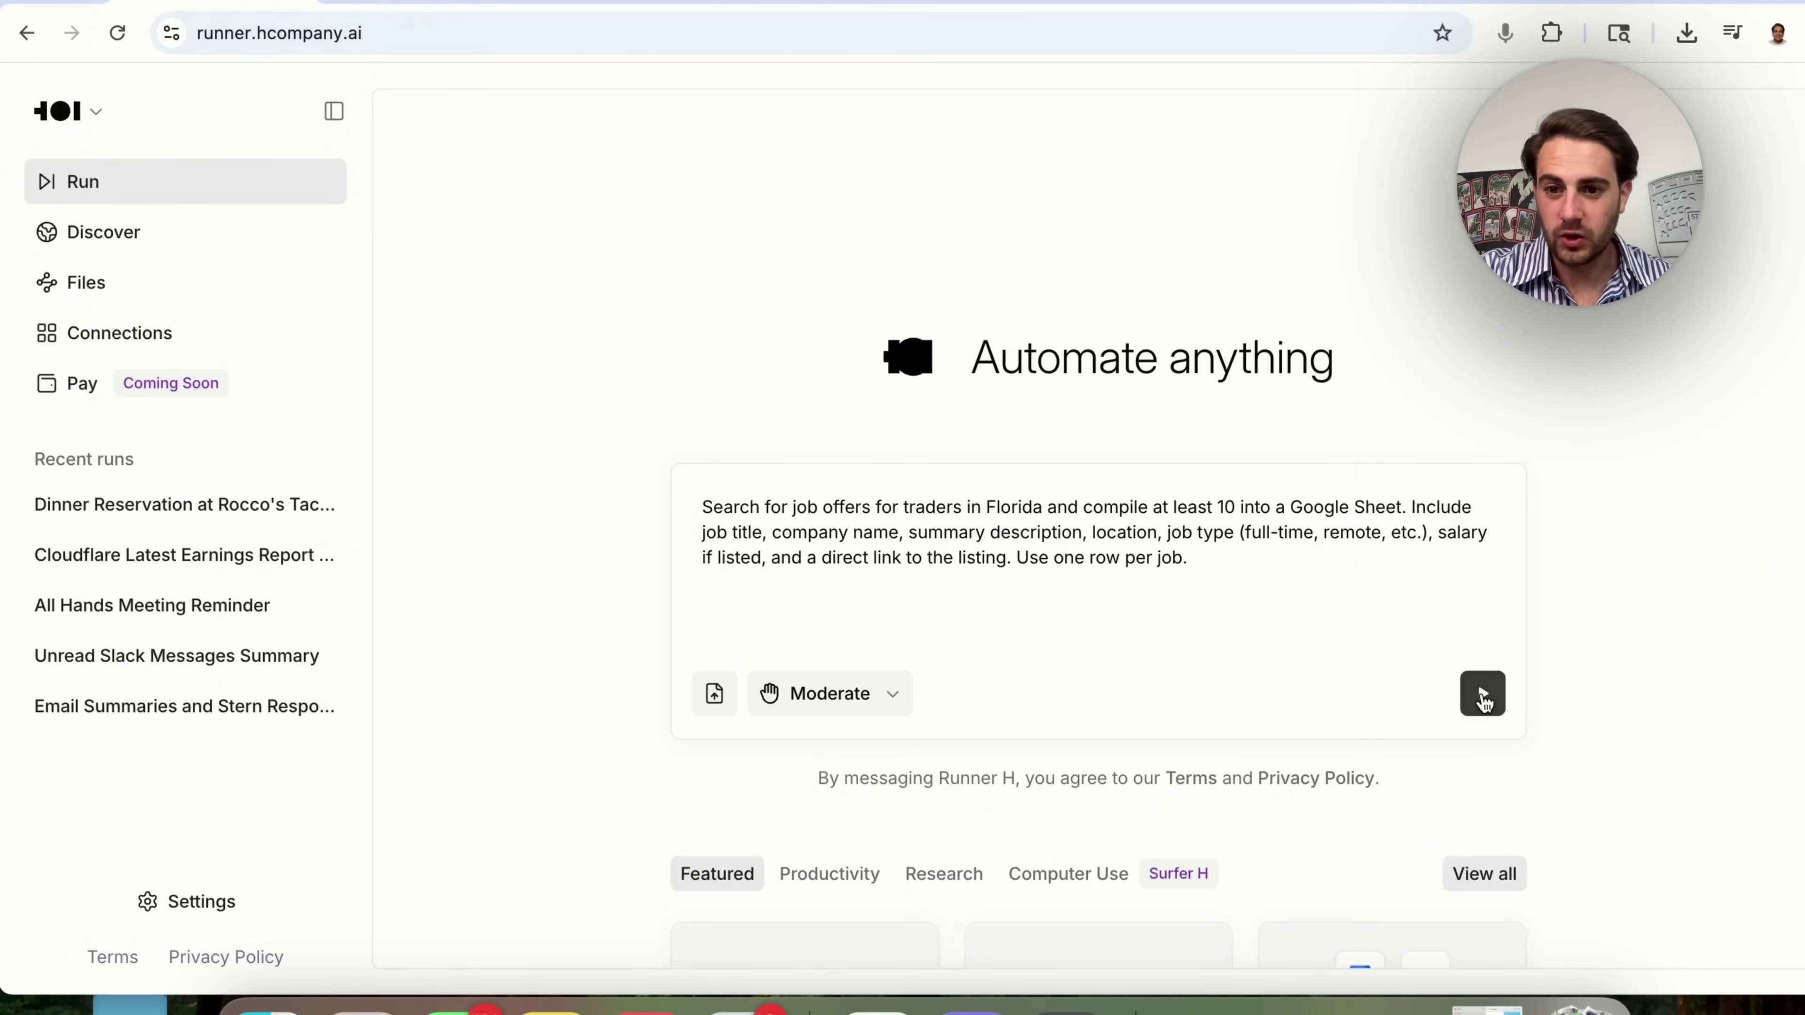
# Step: Run the prompt compiling at least 10 Florida trader job offers into a Google Sheet, and review the sheet's columns and first listing link
pyautogui.click(1483, 694)
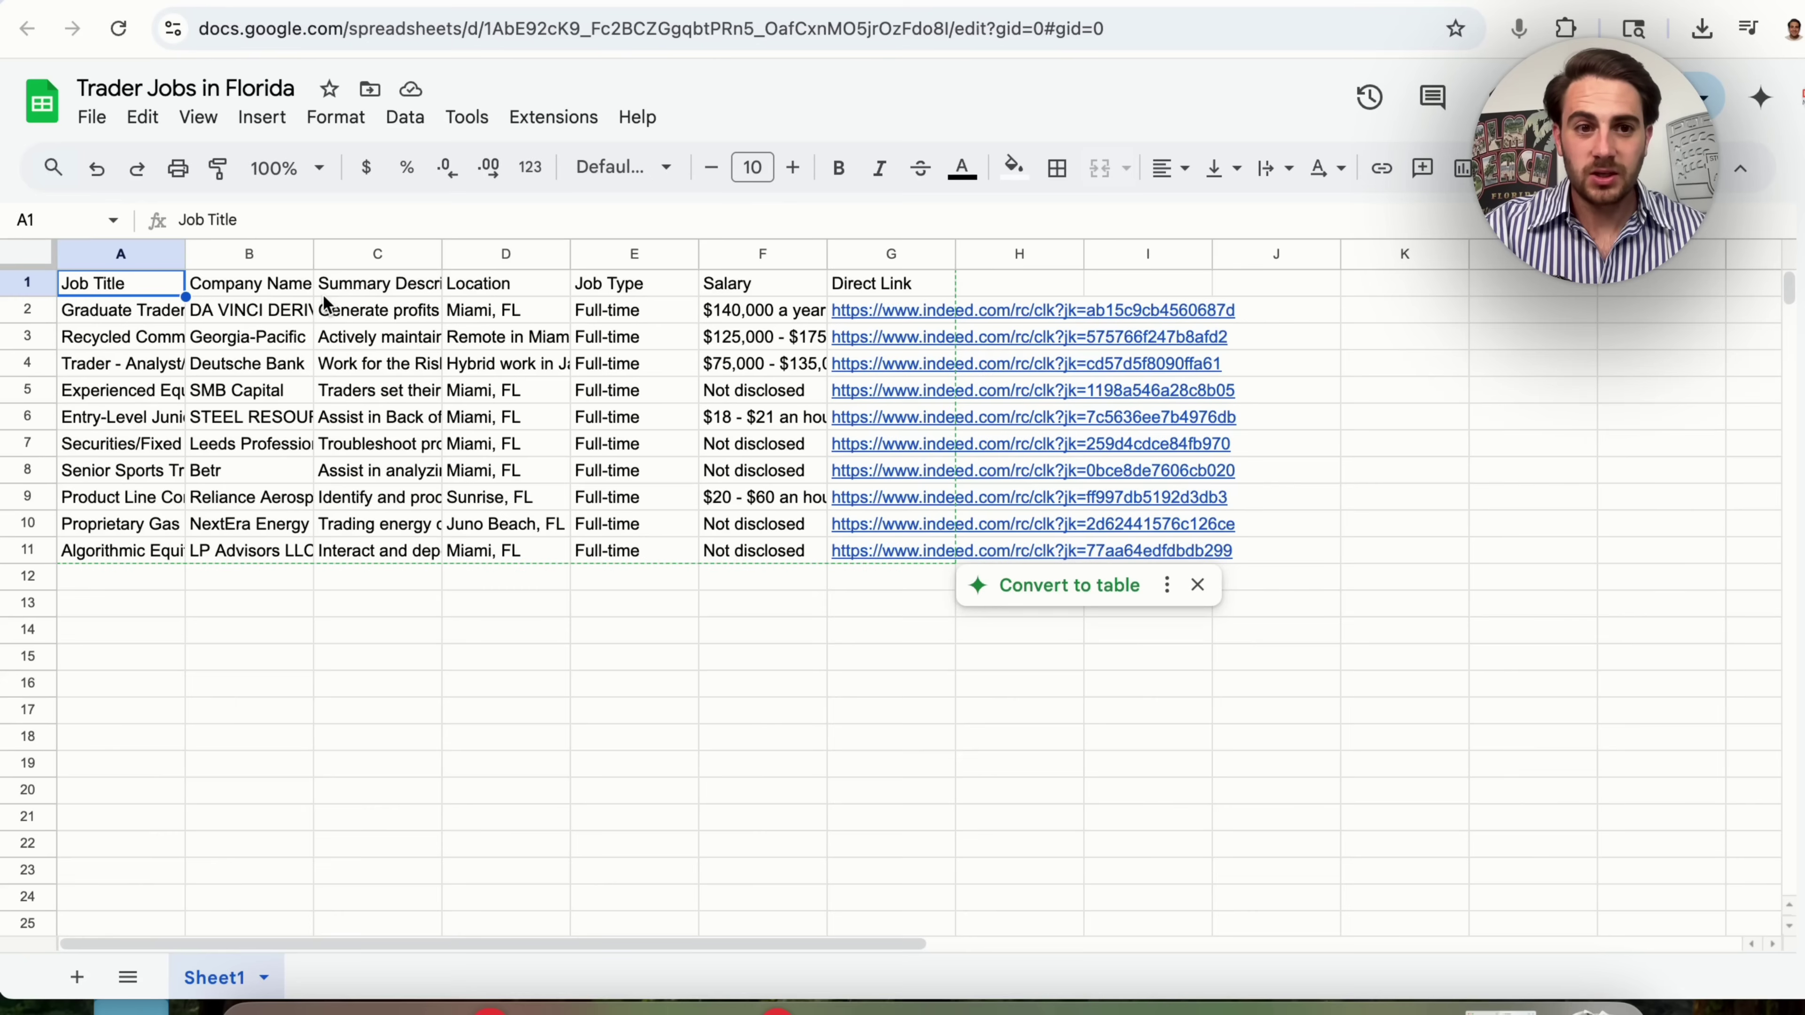
pyautogui.press('Right')
pyautogui.press('Right')
pyautogui.press('Right')
pyautogui.press('Right')
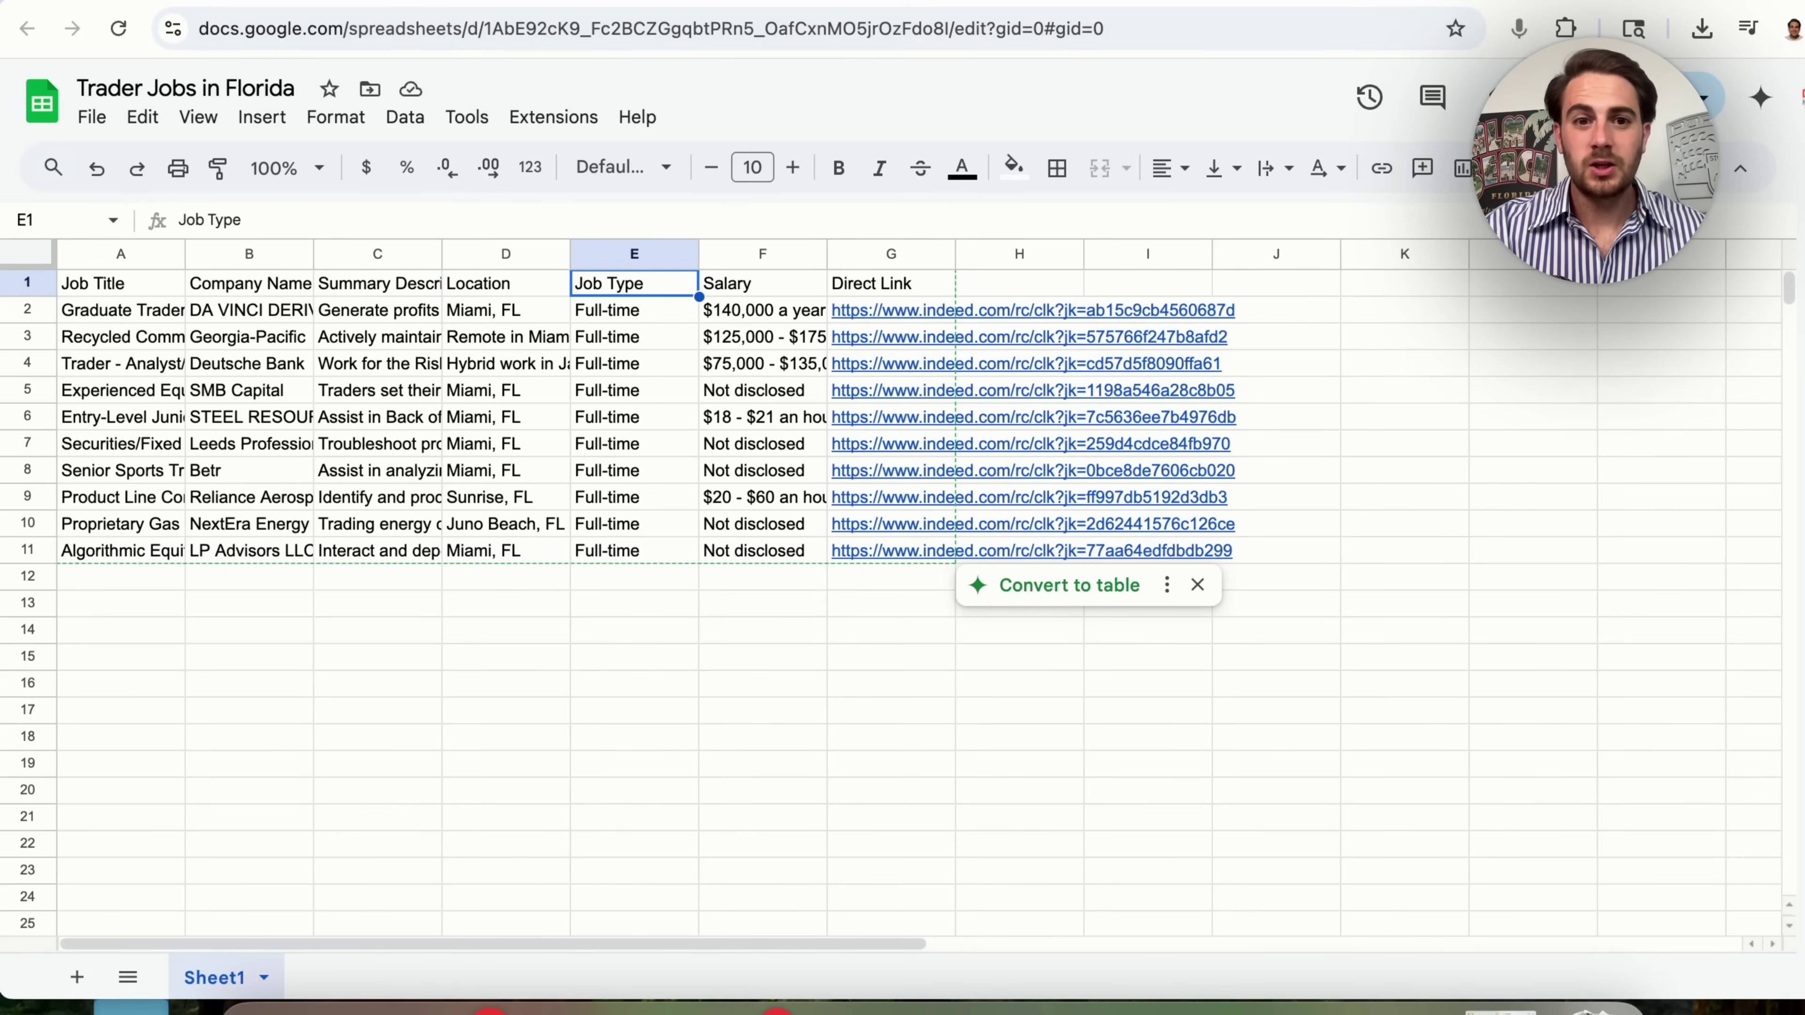
pyautogui.press('Right')
pyautogui.click(891, 310)
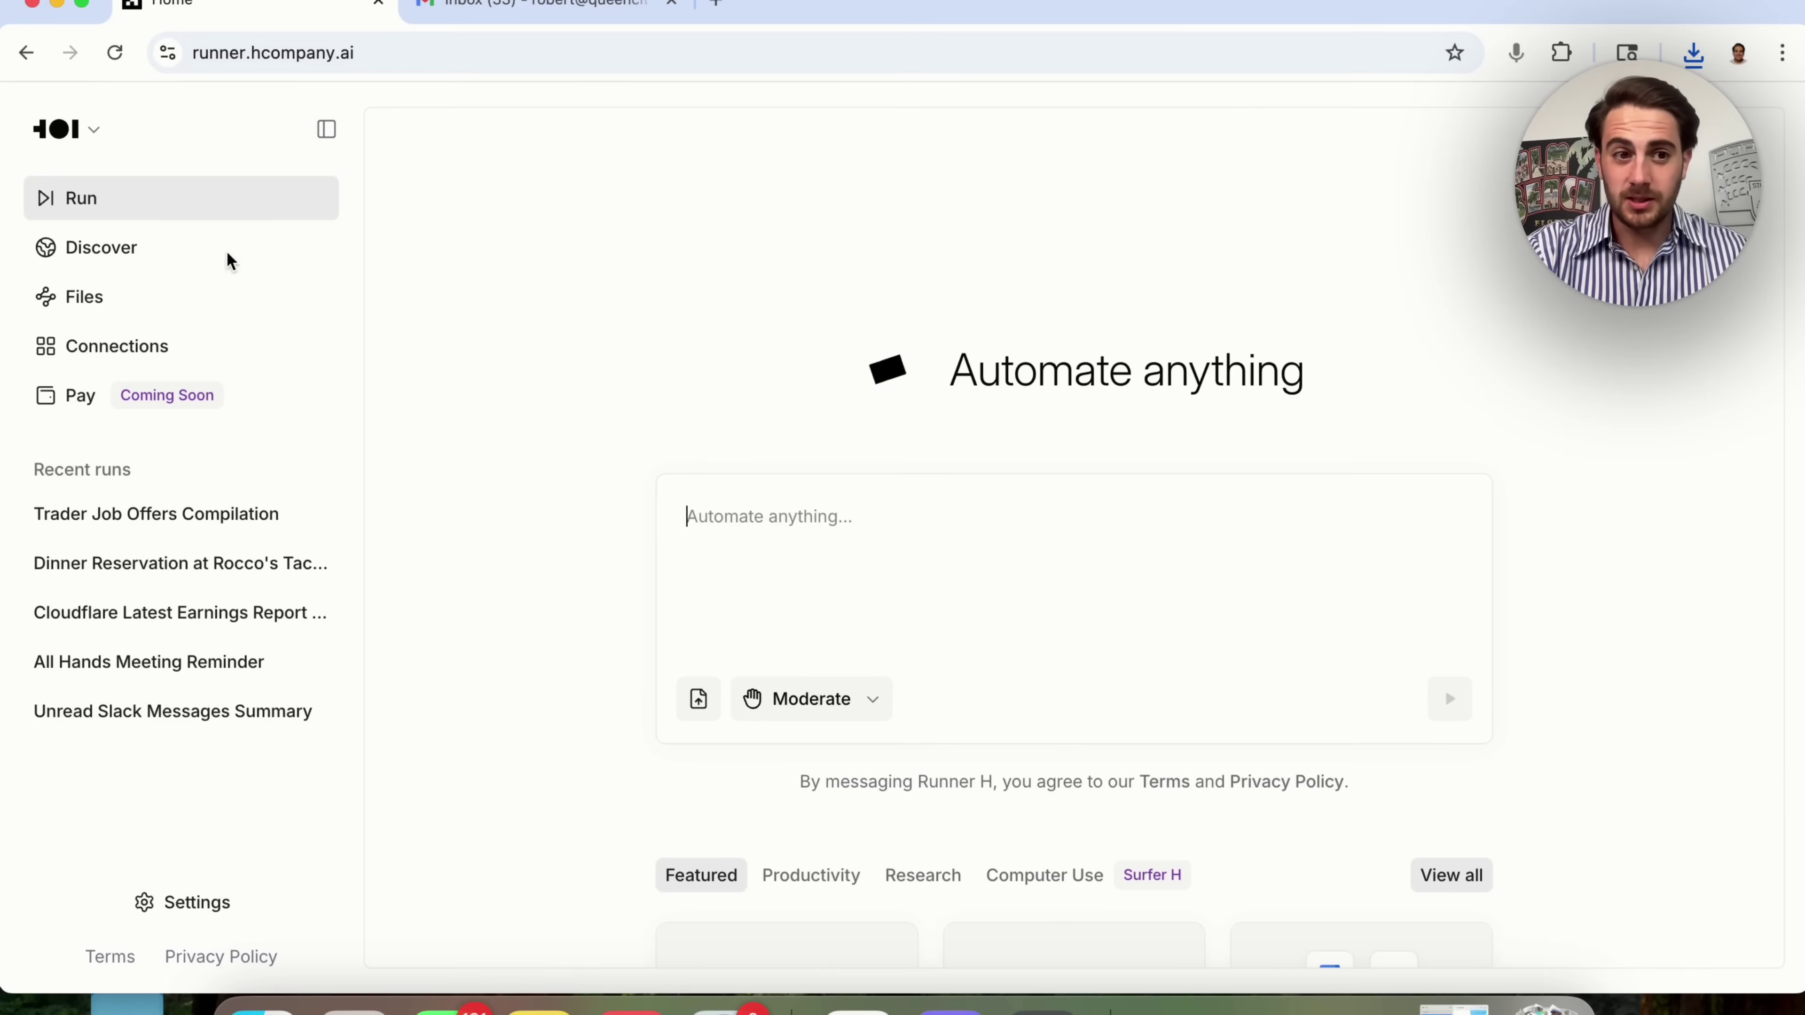
# Step: Browse the featured Discover templates and load the Summarize Weekly Slack Insights template into the prompt
pyautogui.click(184, 256)
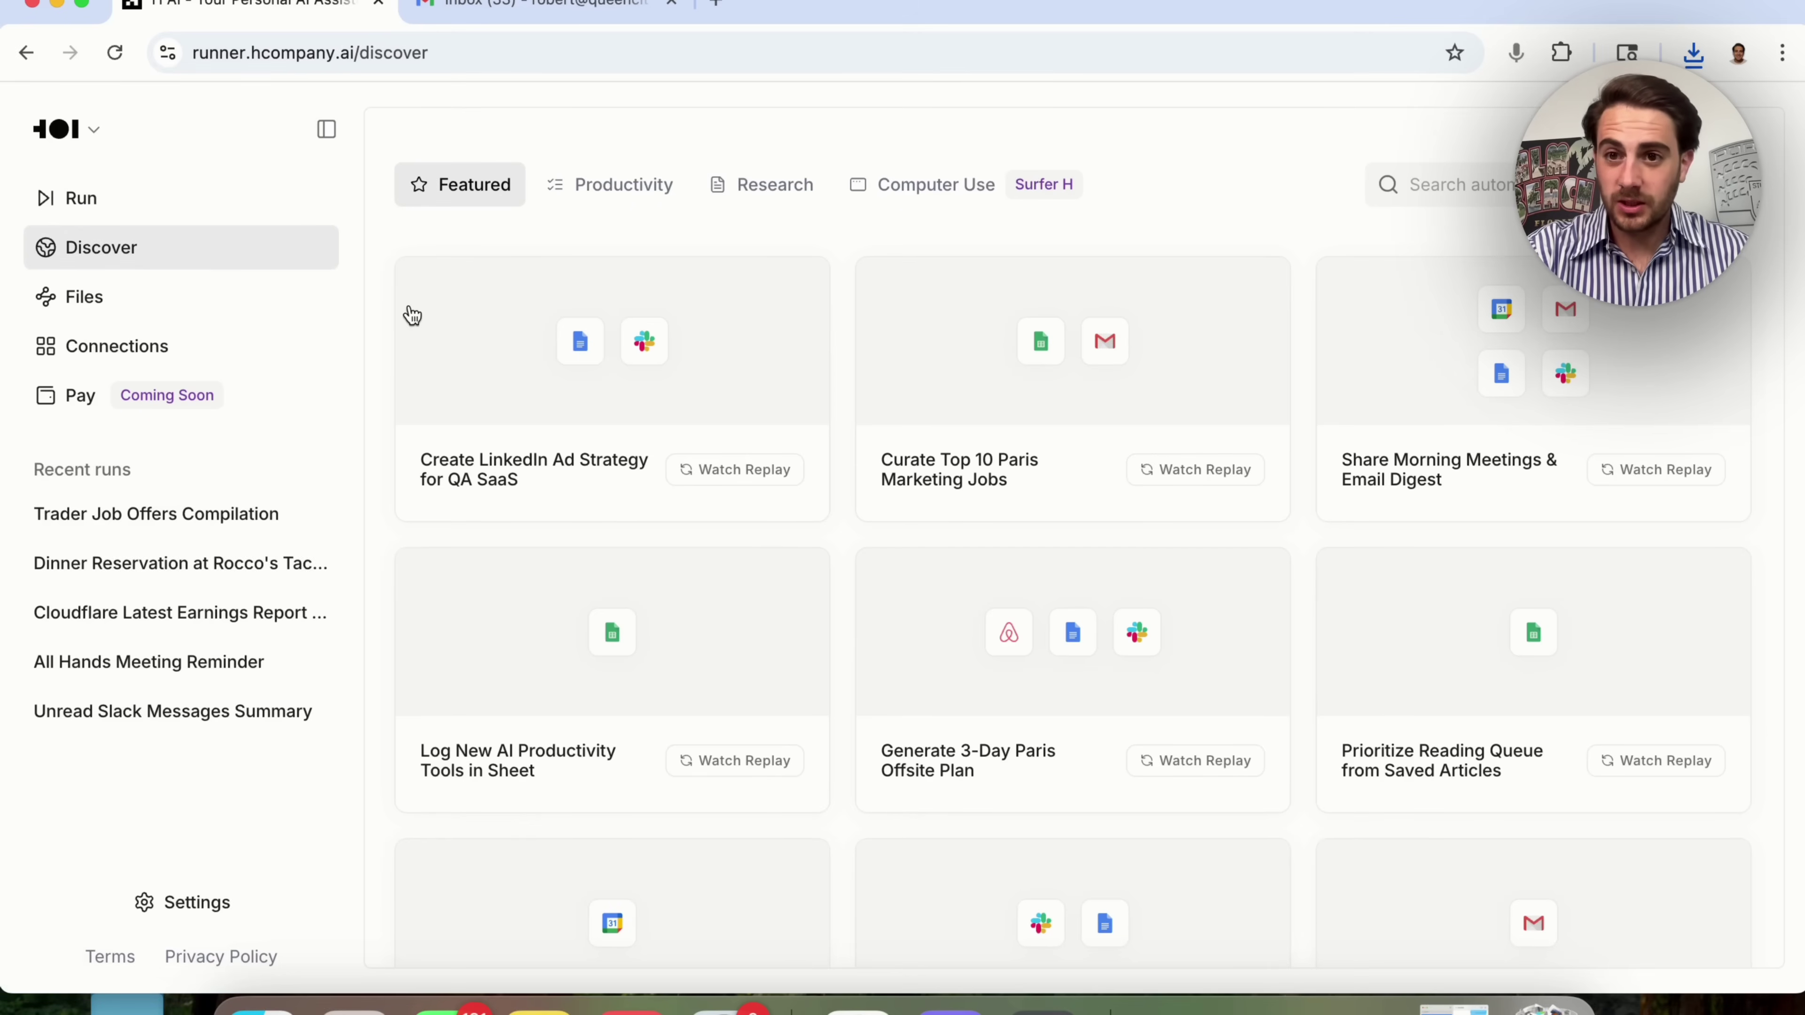
pyautogui.scroll(-15, 622, 468)
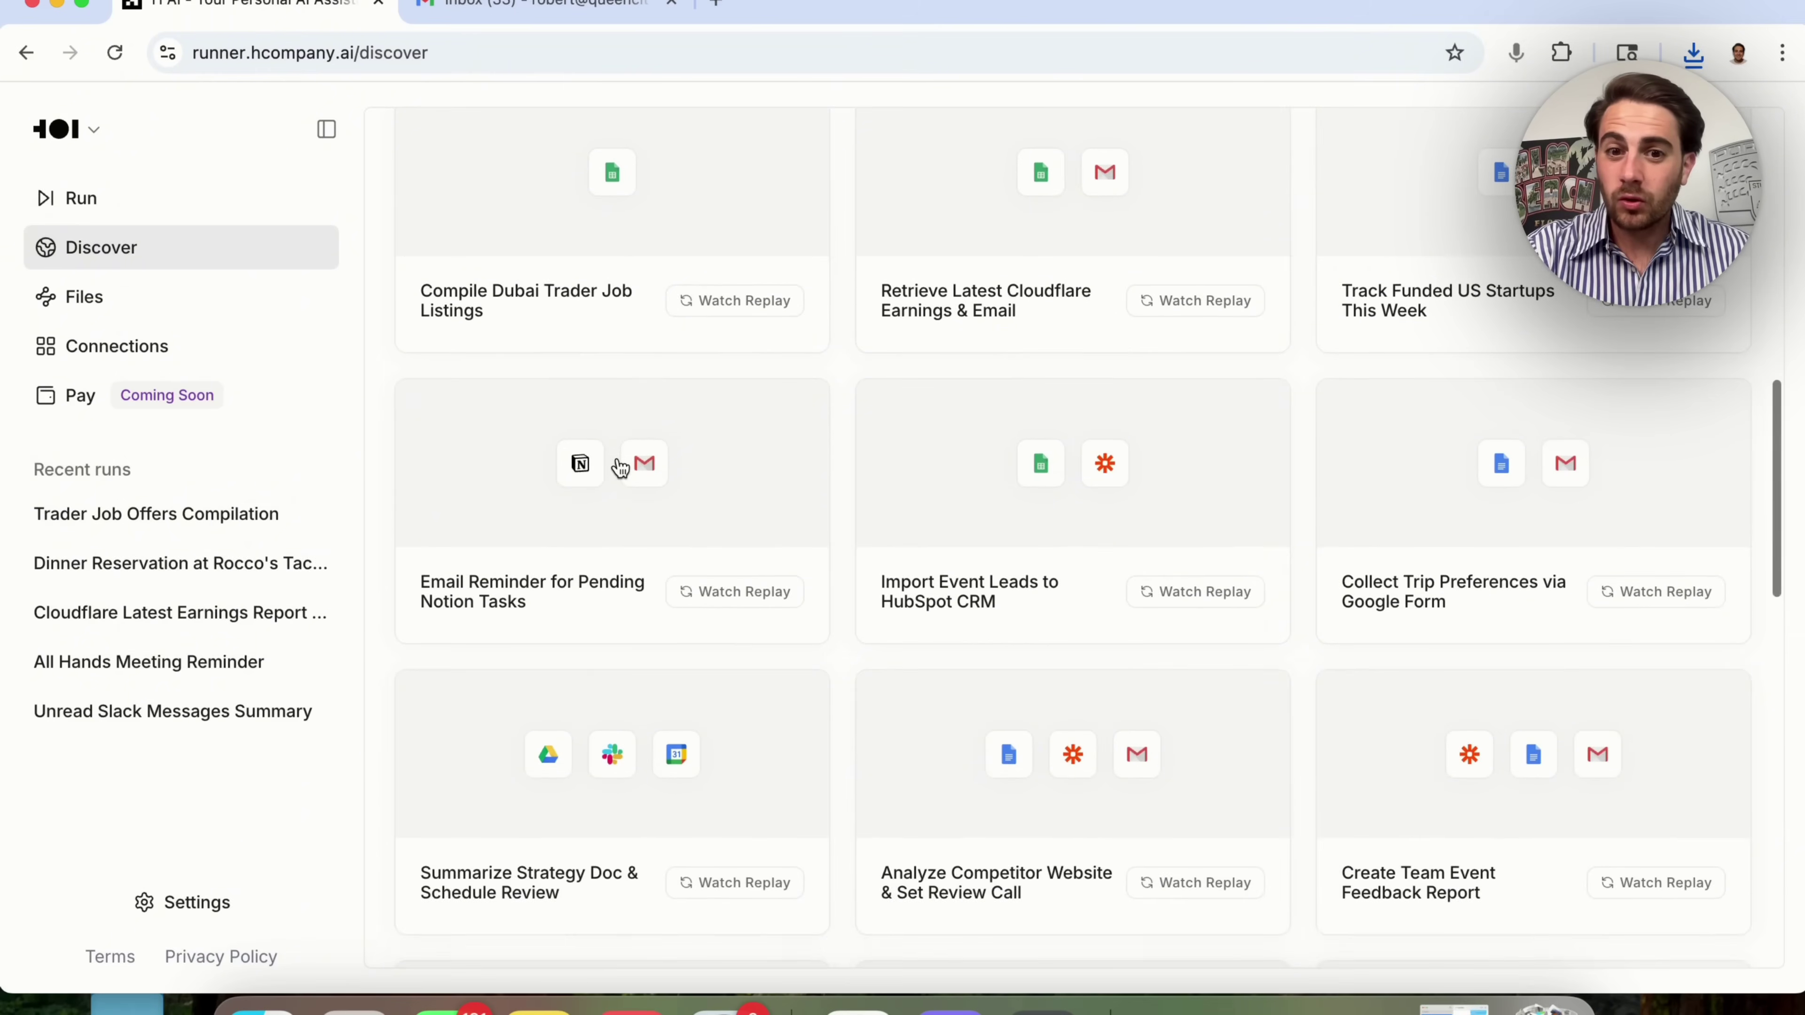
pyautogui.scroll(10, 621, 467)
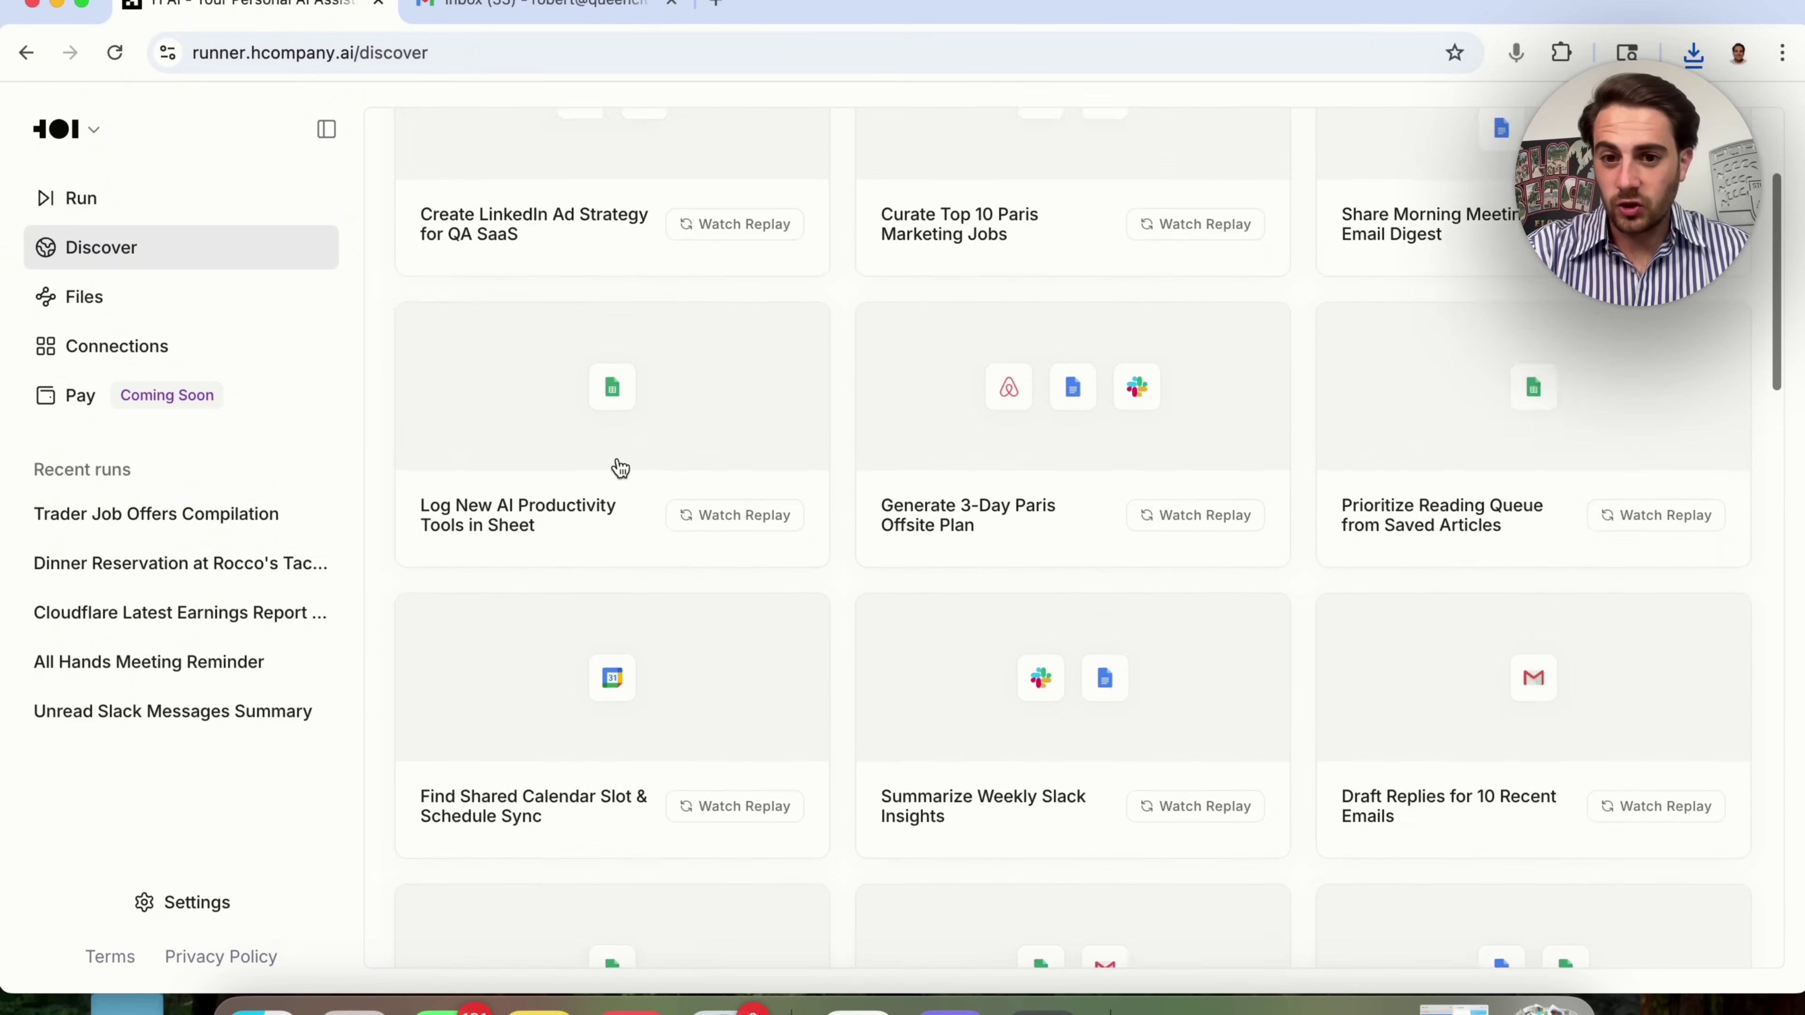
pyautogui.scroll(3, 621, 468)
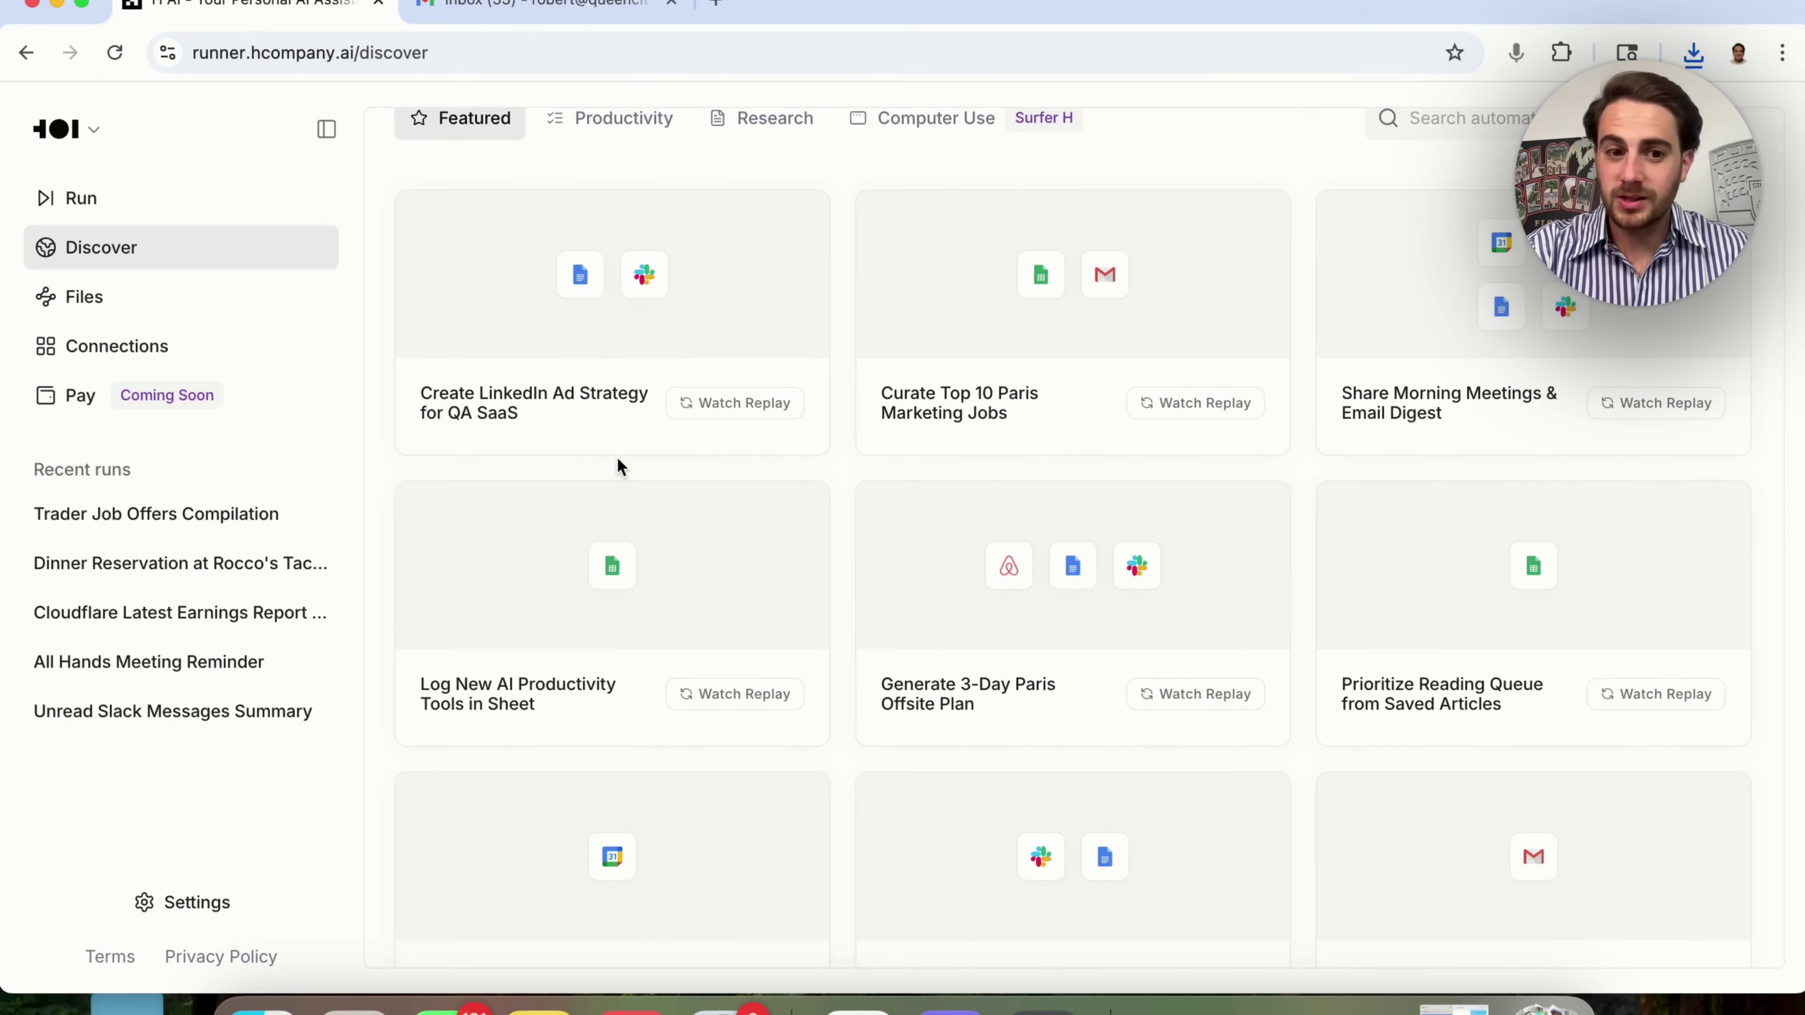
pyautogui.scroll(-5, 616, 464)
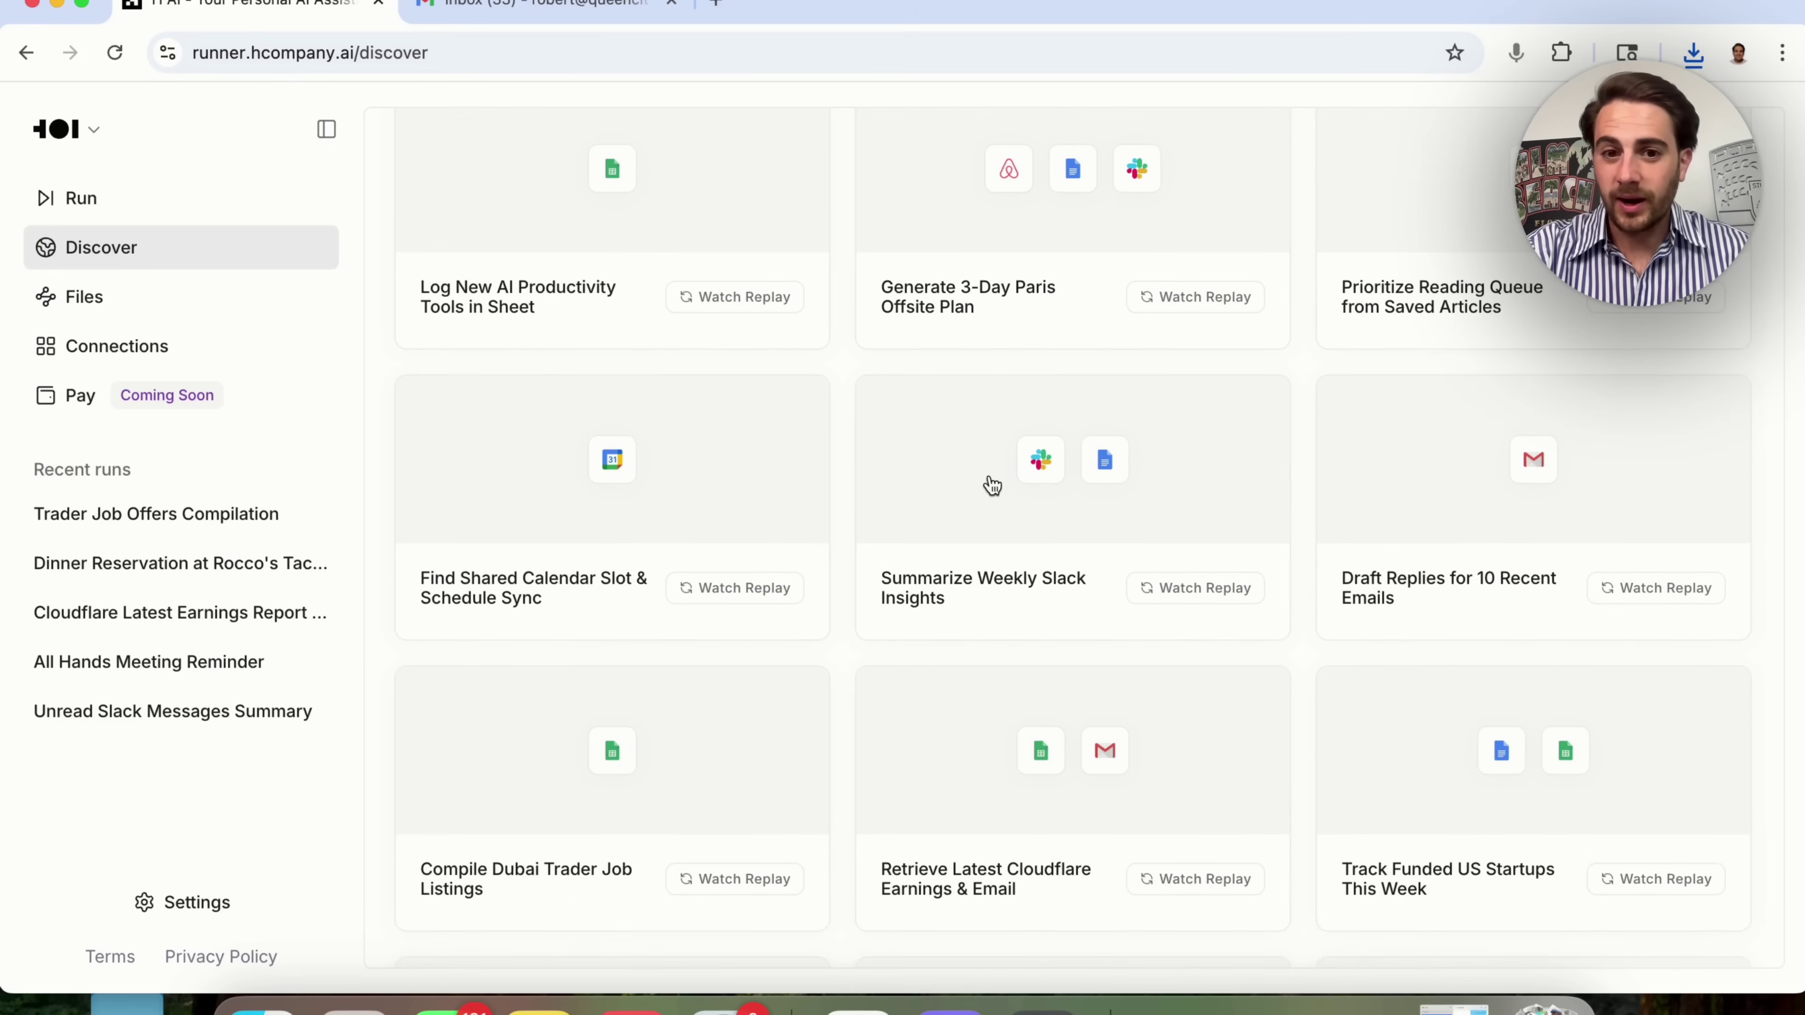
pyautogui.click(999, 487)
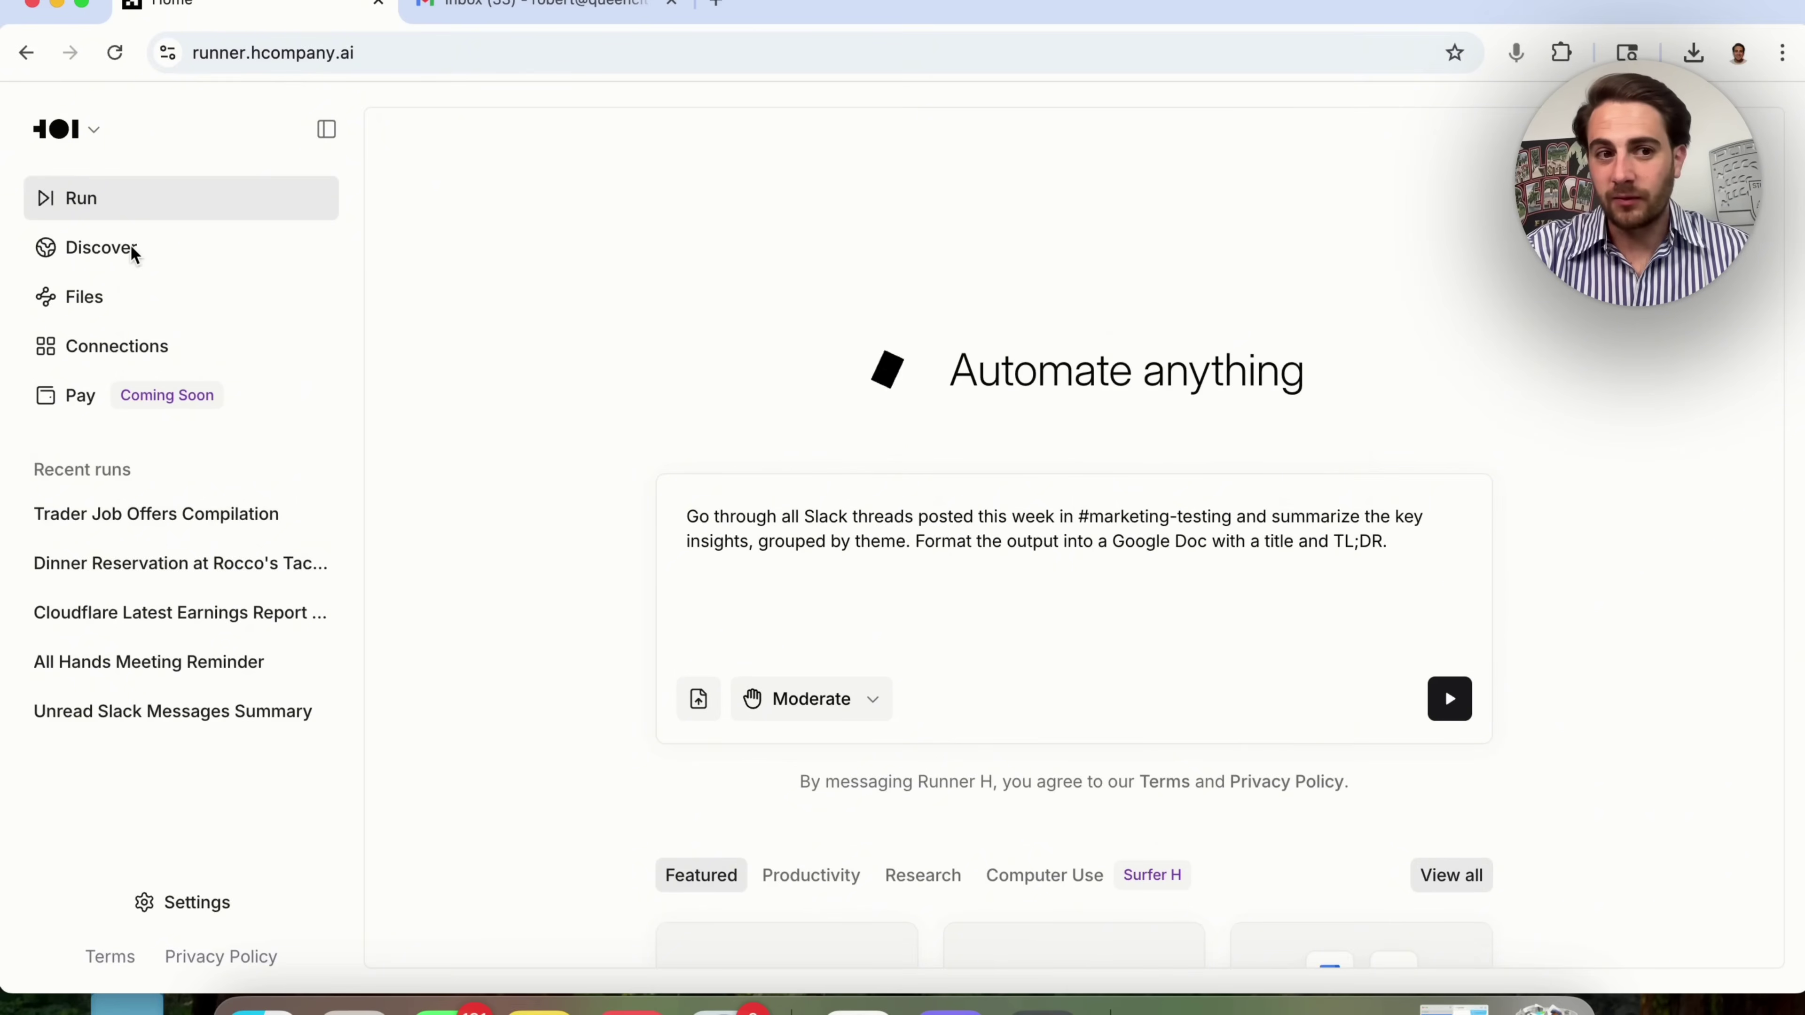
# Step: Return to the Discover templates and watch the replay of Generate 3-Day Paris Offsite Plan
pyautogui.click(101, 250)
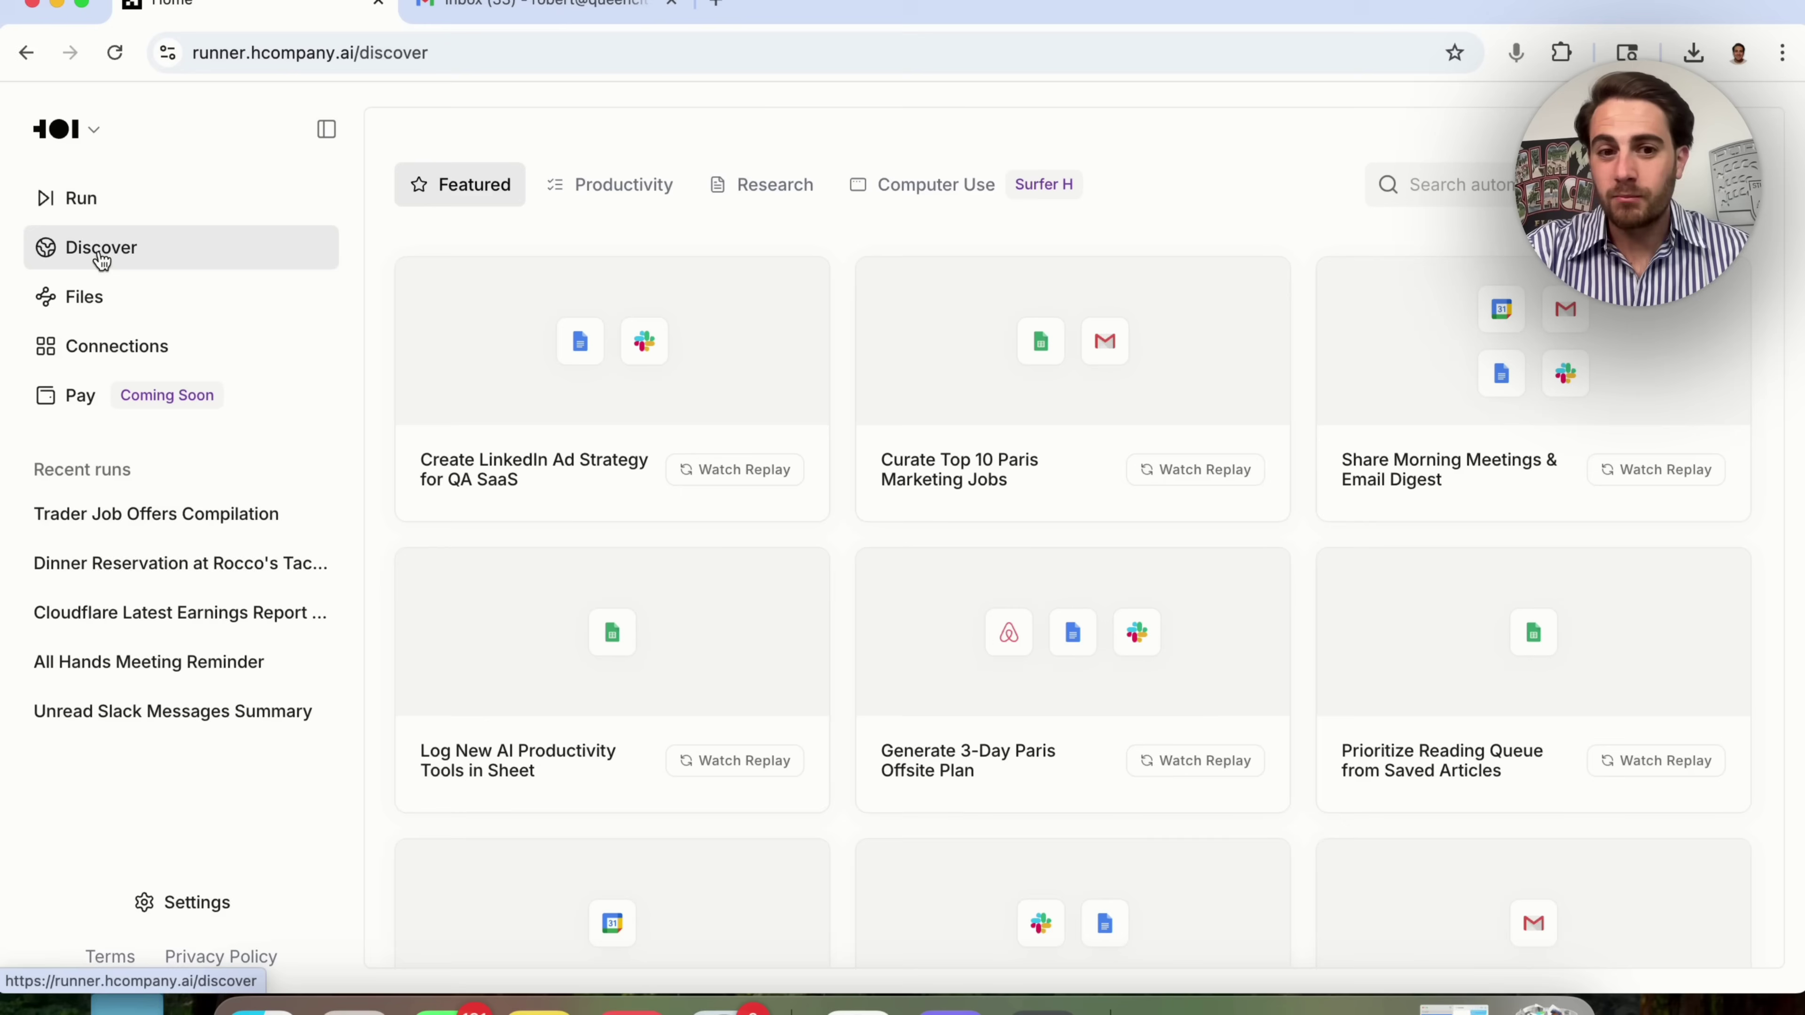
pyautogui.click(1203, 764)
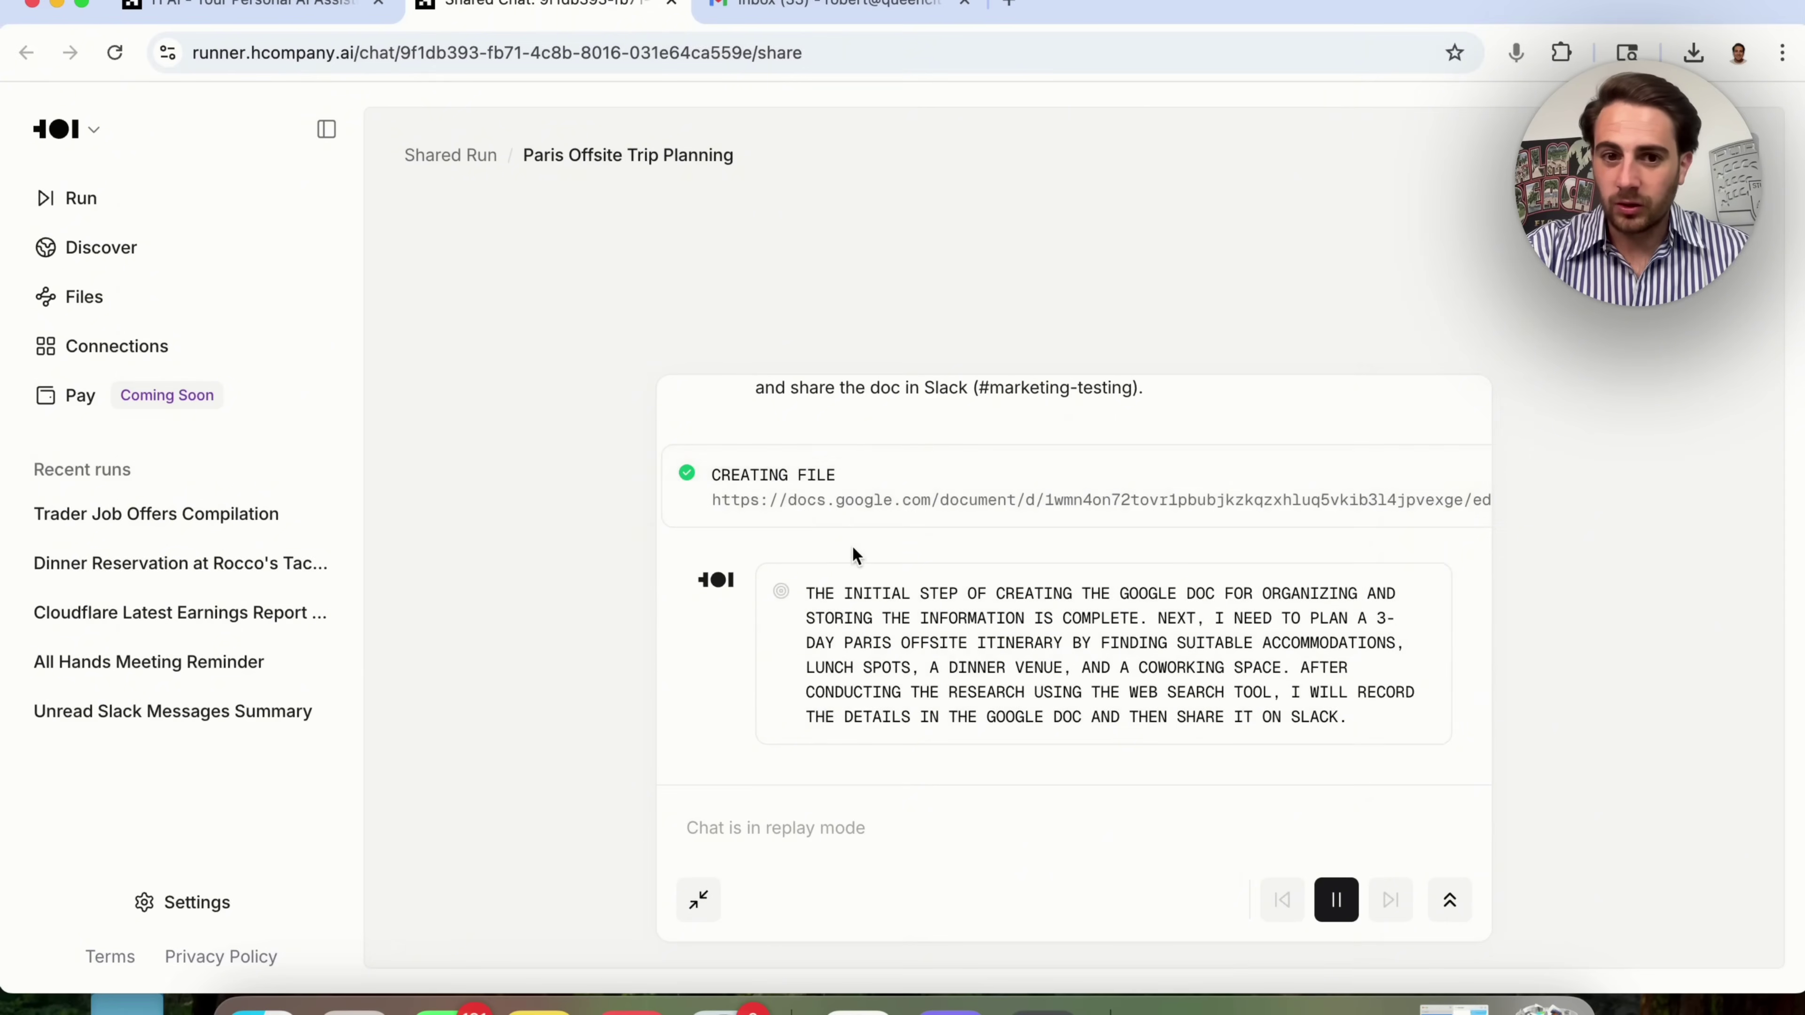
# Step: Load the Create LinkedIn Ad Strategy for QA SaaS template from Discover and select its entire prompt text
pyautogui.click(178, 262)
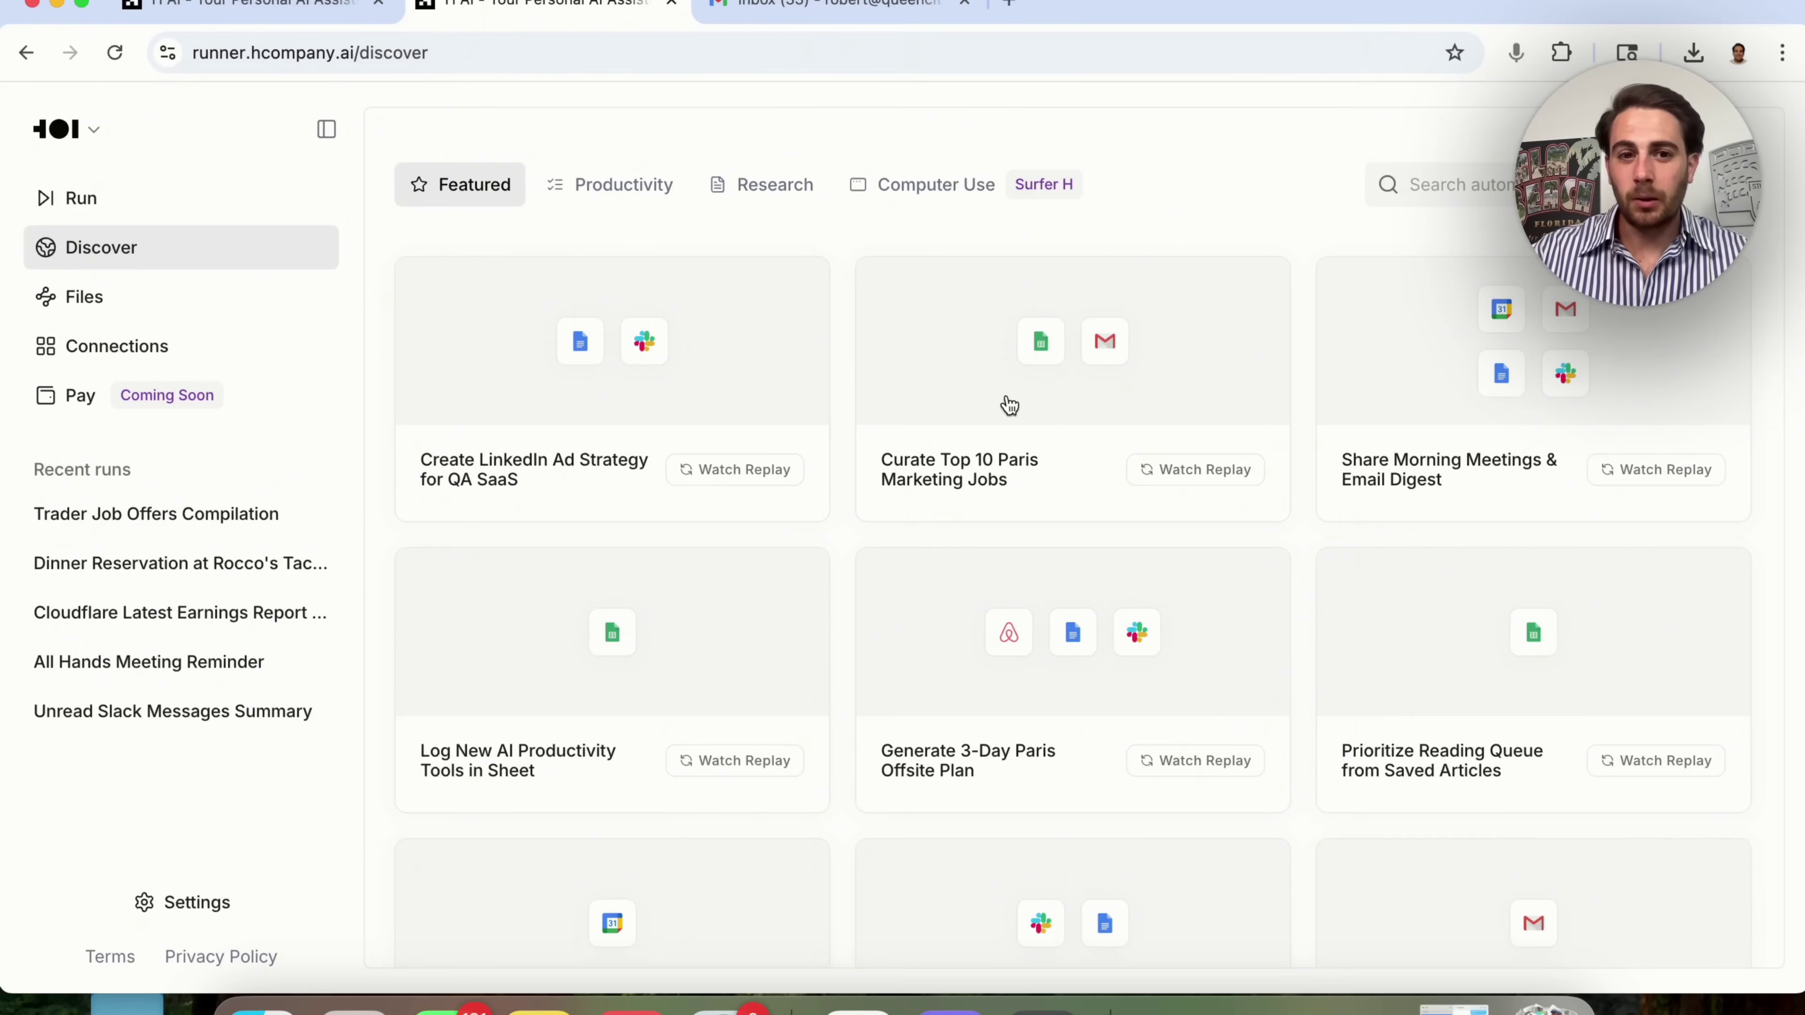
pyautogui.click(709, 341)
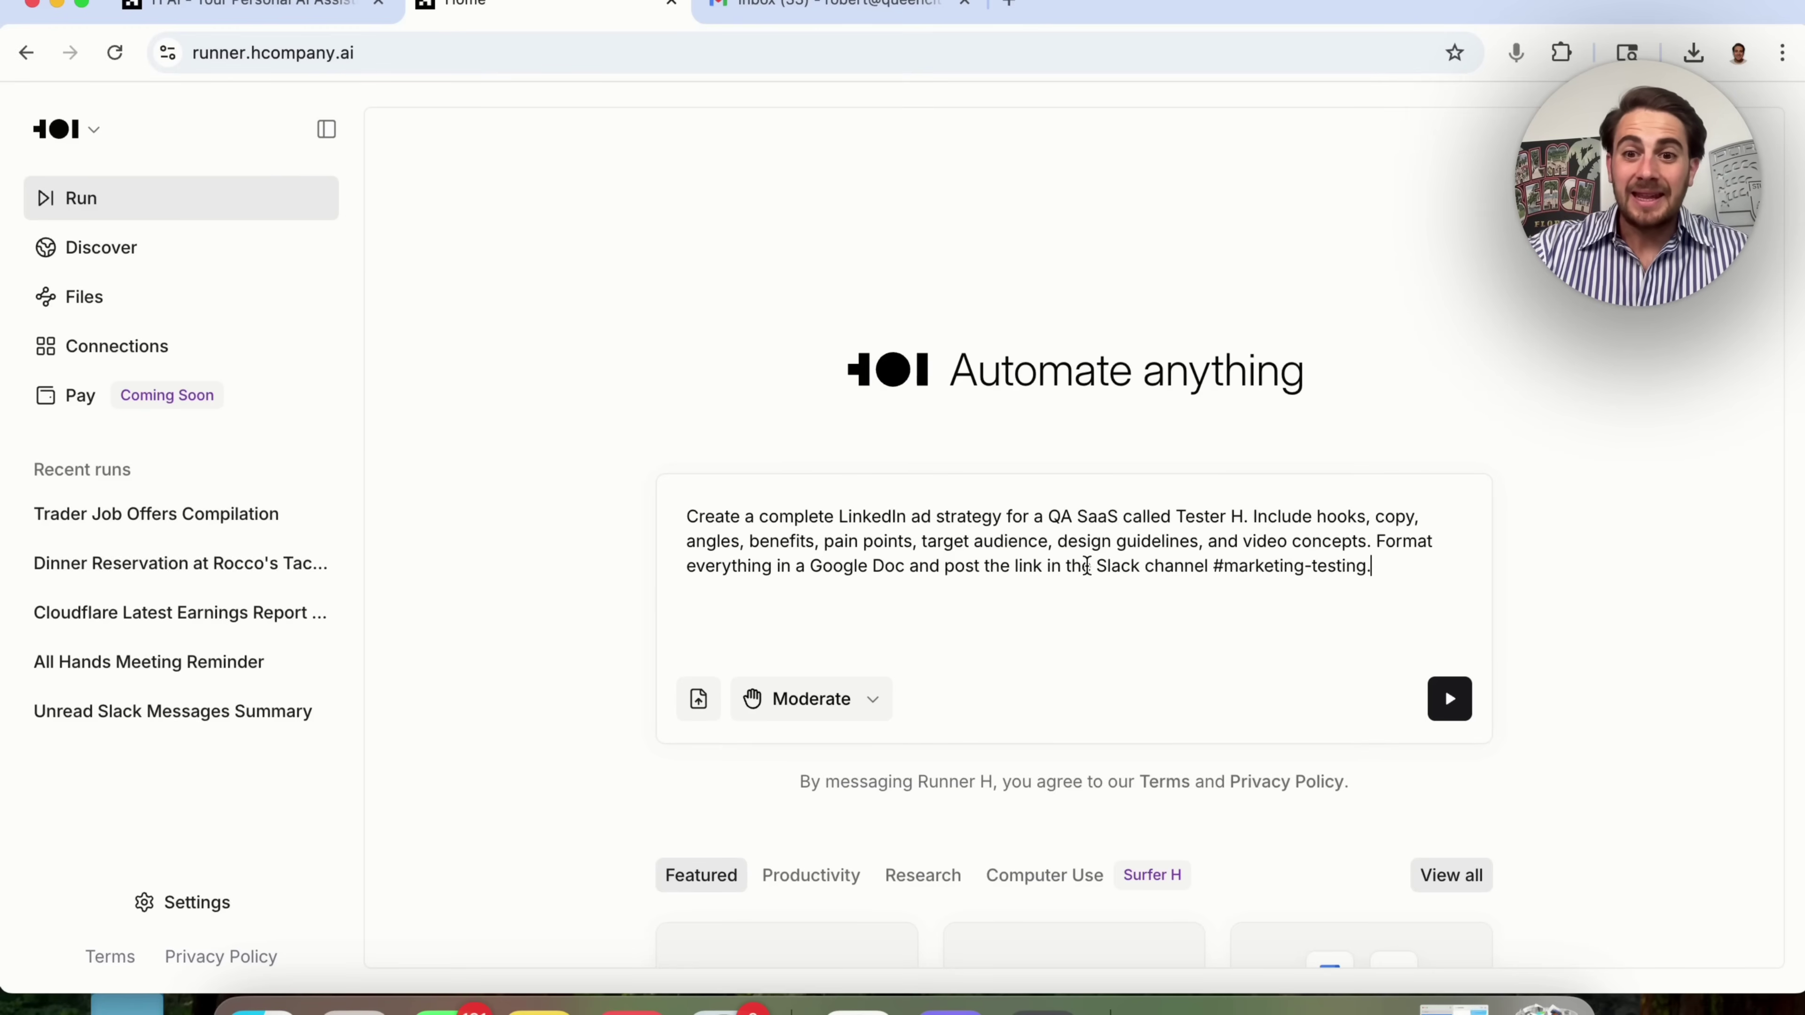
pyautogui.moveTo(1412, 569); pyautogui.dragTo(855, 495)
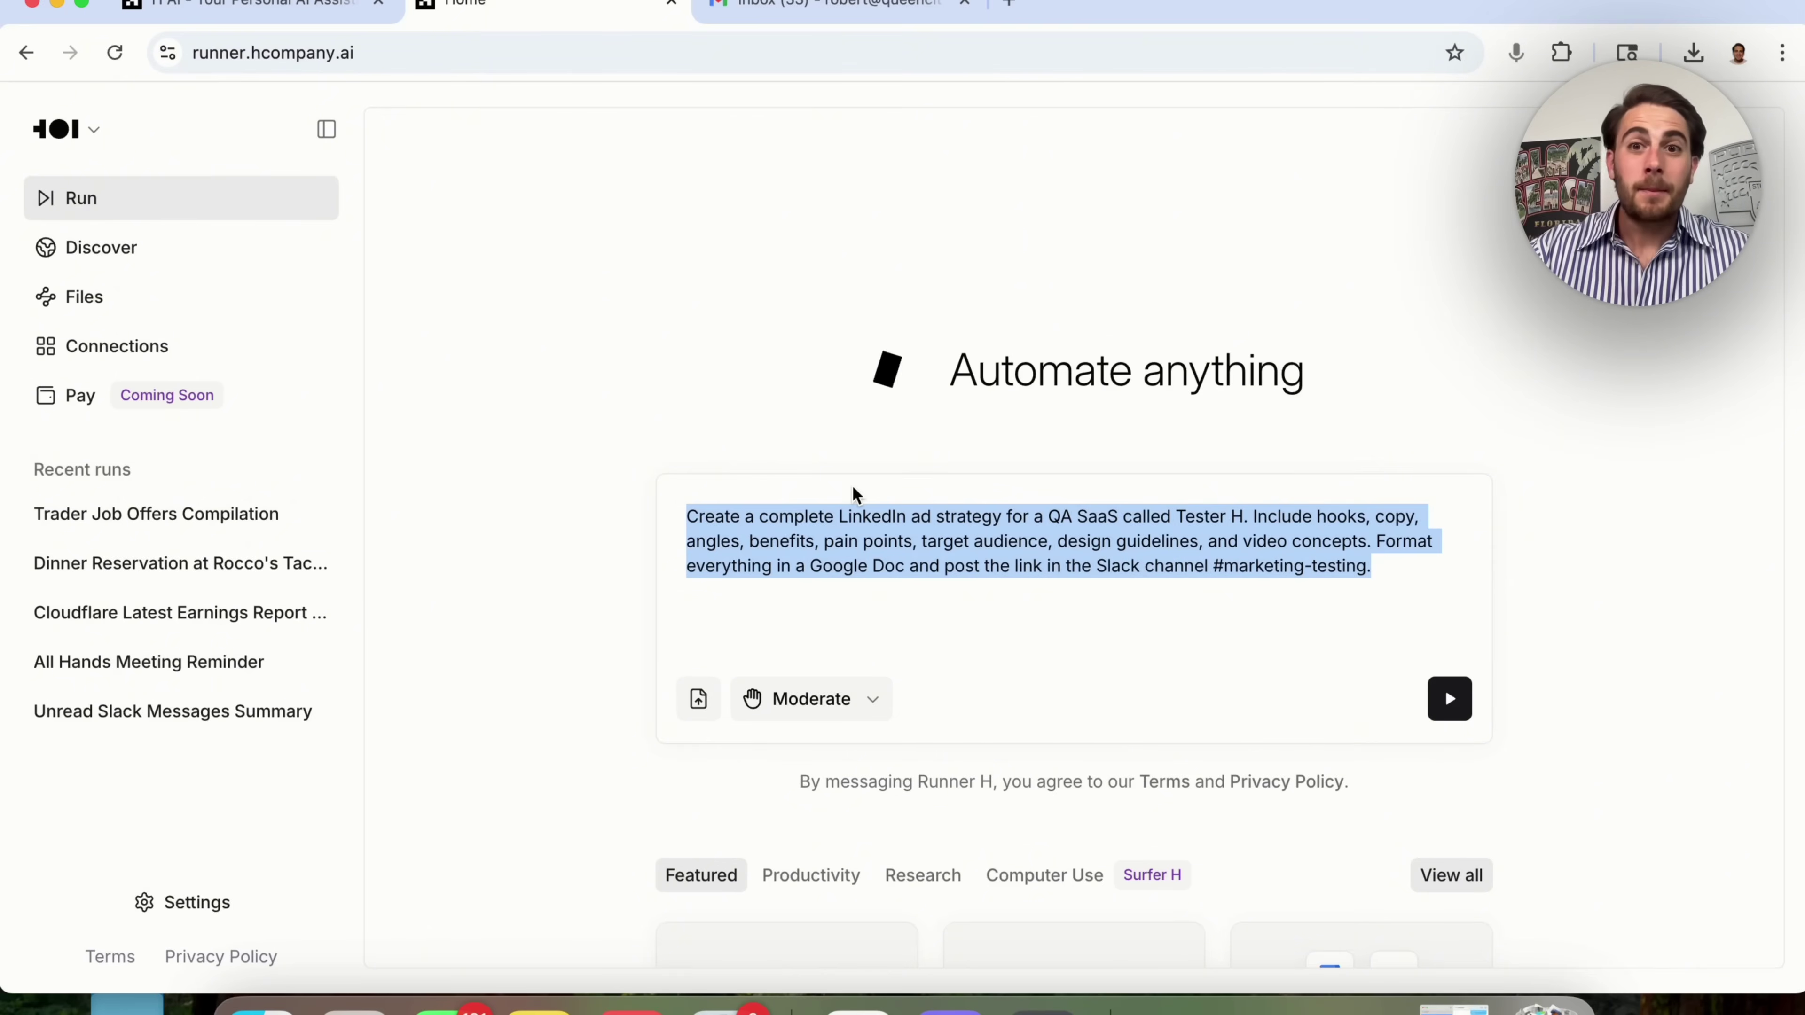